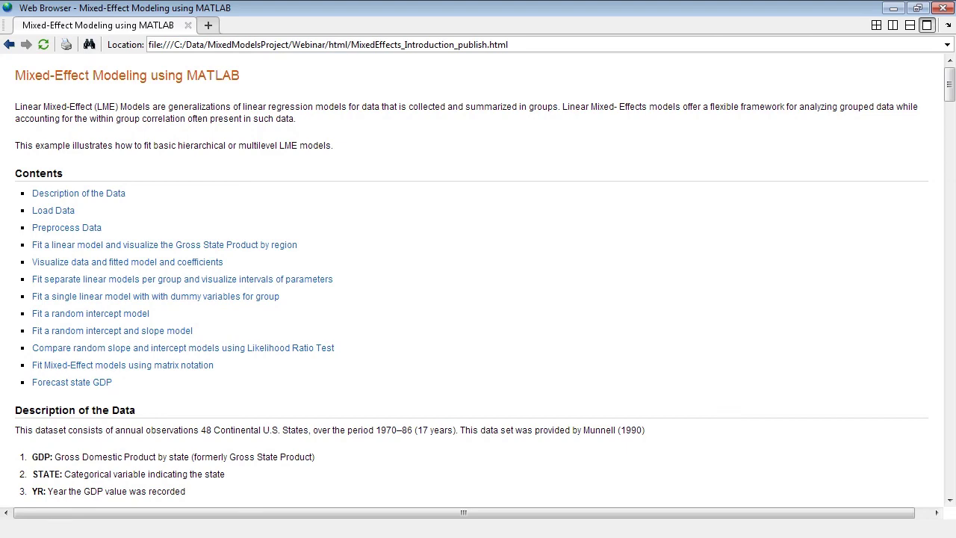
Step: Review the published mixed-effects report's plots, from the simple linear model fit and state residual boxplot to the GDP forecast comparison
click(163, 263)
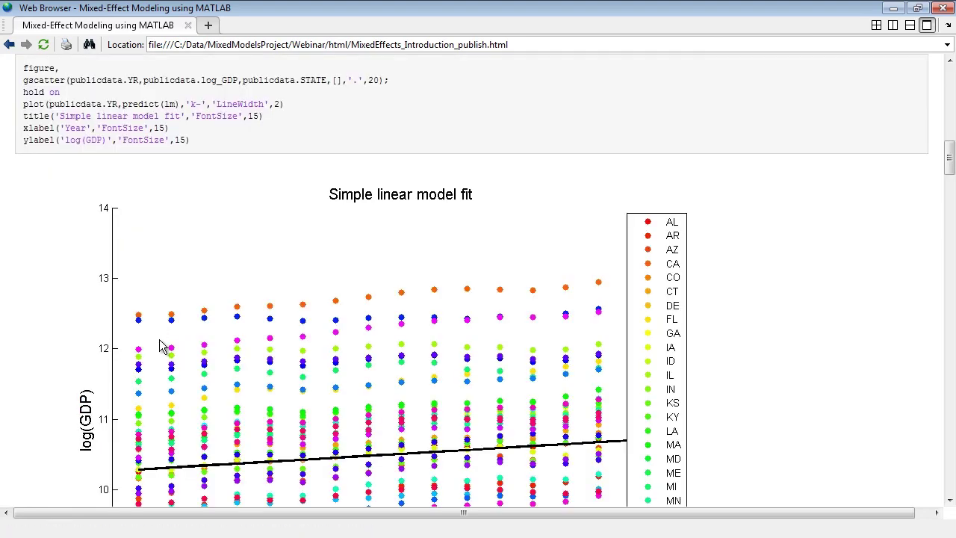
scroll(162, 344, down, 3)
scroll(174, 340, down, 8)
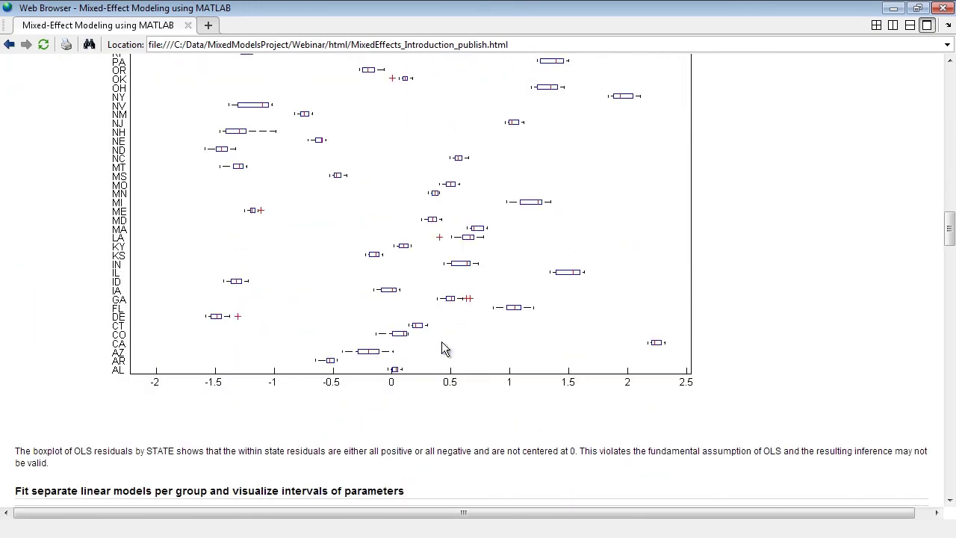
drag(949, 232, 950, 470)
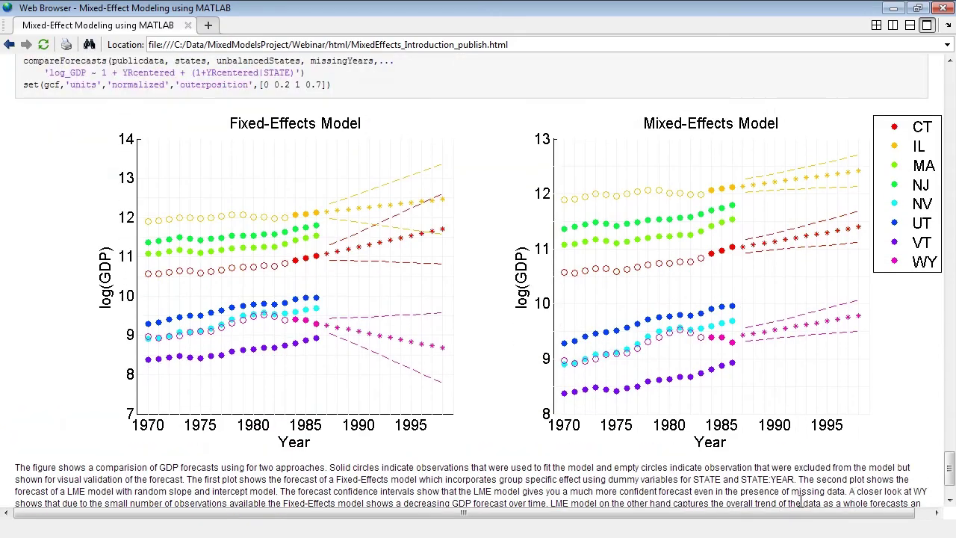
drag(773, 515, 807, 515)
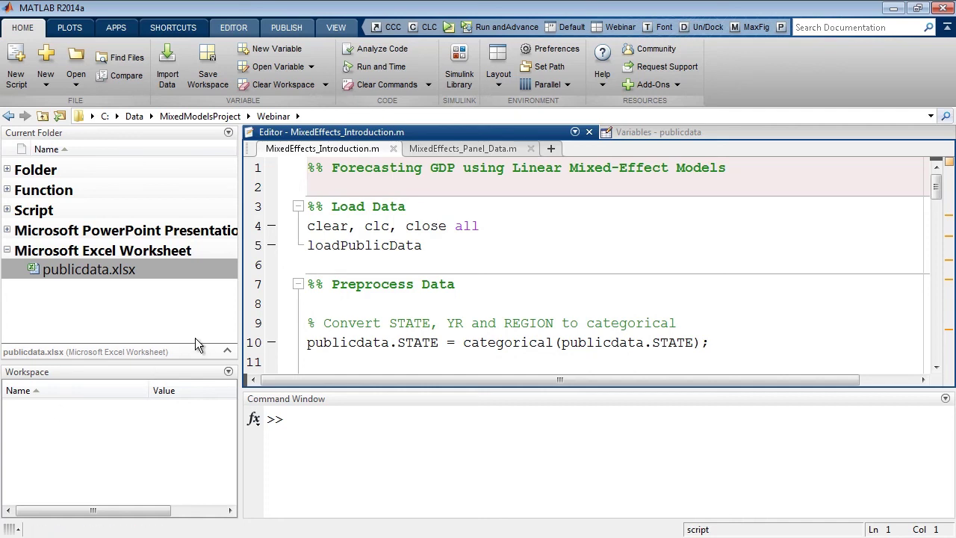
click(229, 317)
click(193, 412)
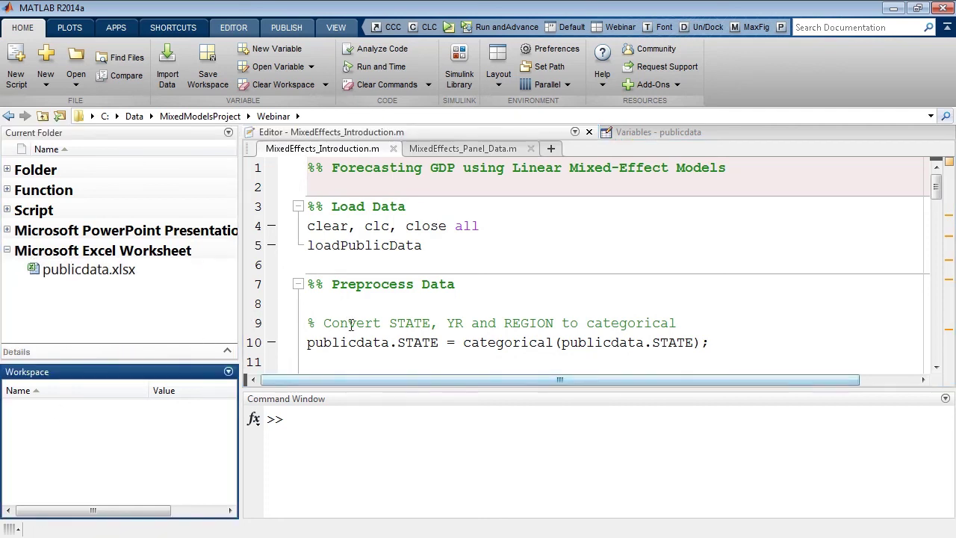
click(314, 171)
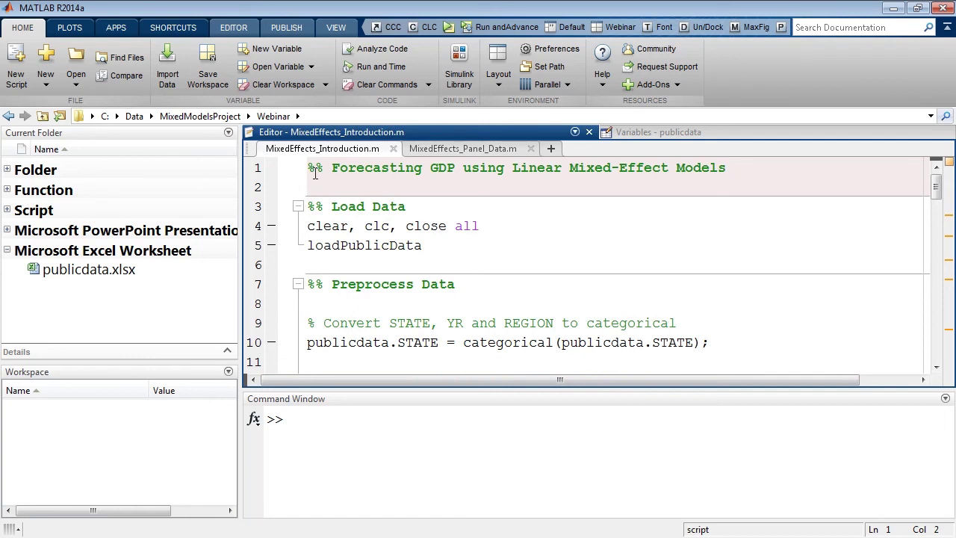
click(116, 135)
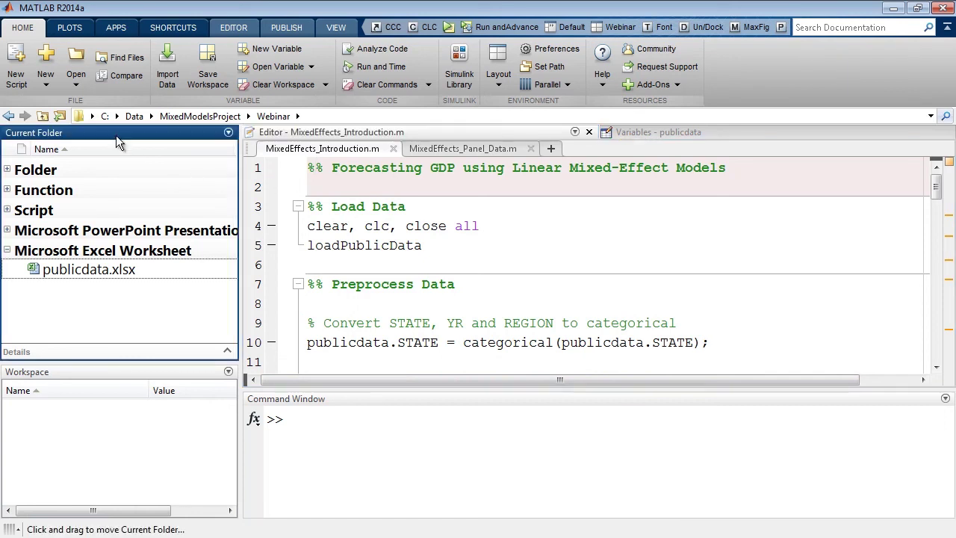
Step: Open the publicdata.xlsx worksheet outside MATLAB, in Excel
click(97, 269)
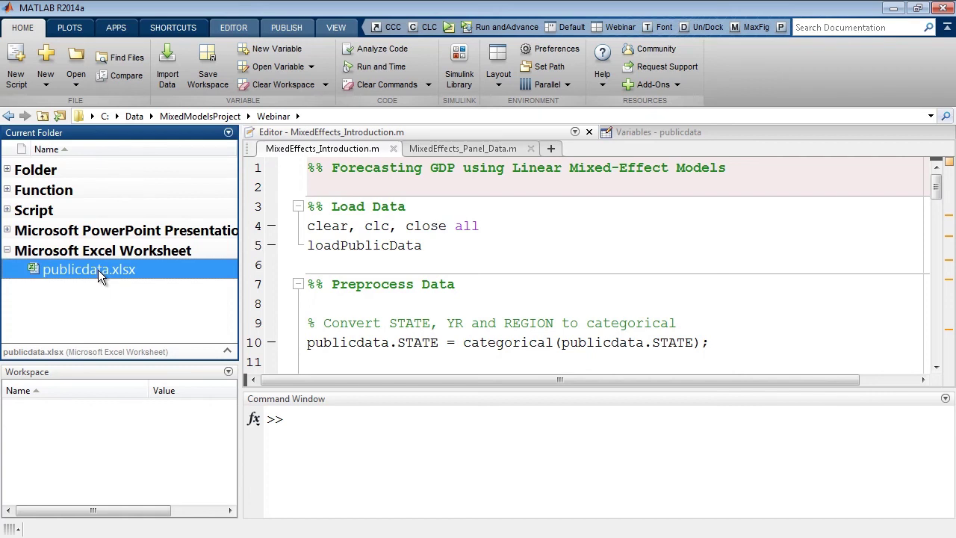
right_click(98, 269)
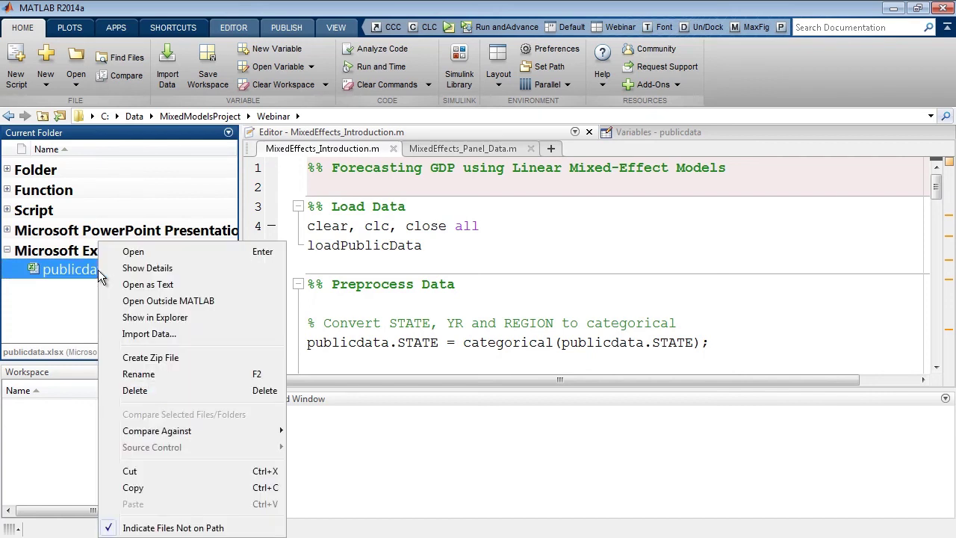
click(157, 302)
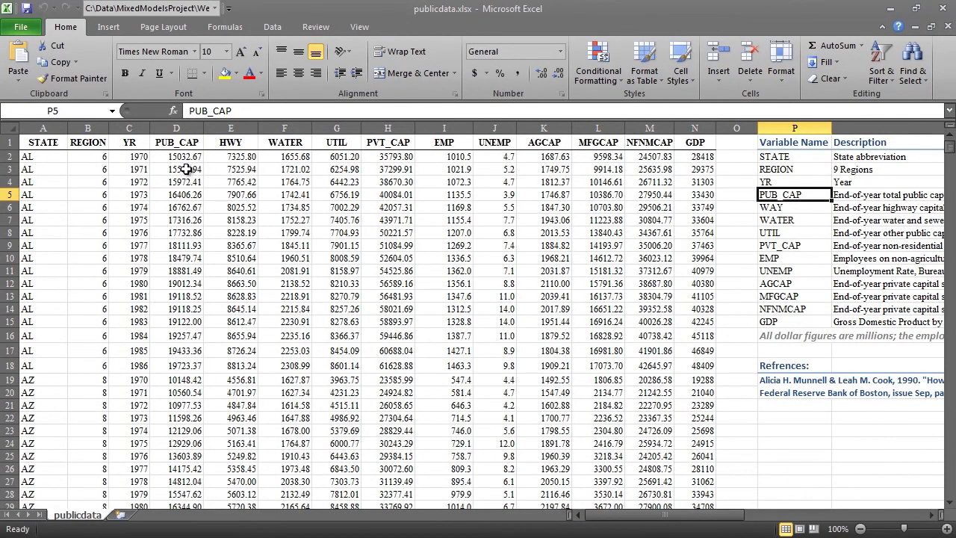
Step: Examine the predictor, GDP, STATE and YR columns and the references in the worksheet, then close Excel
drag(186, 123, 448, 125)
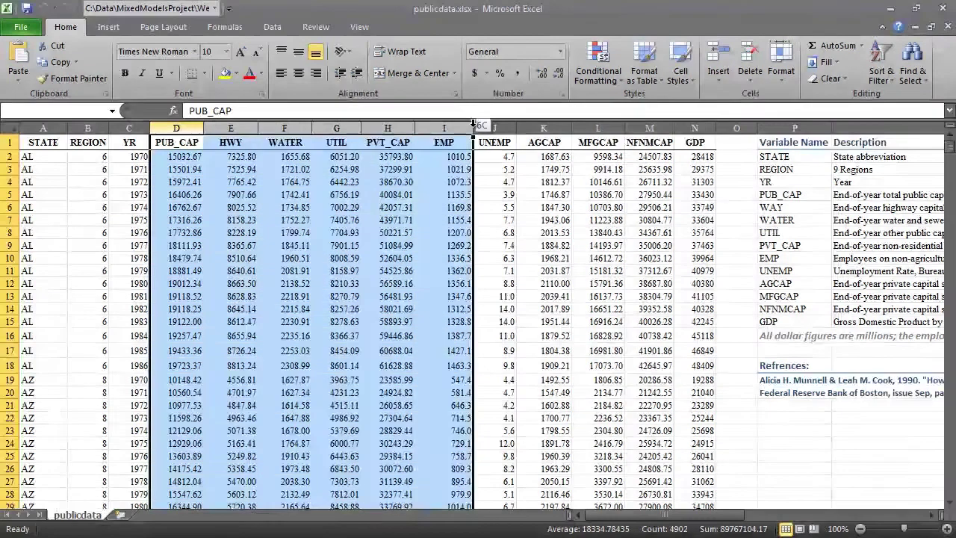
click(695, 127)
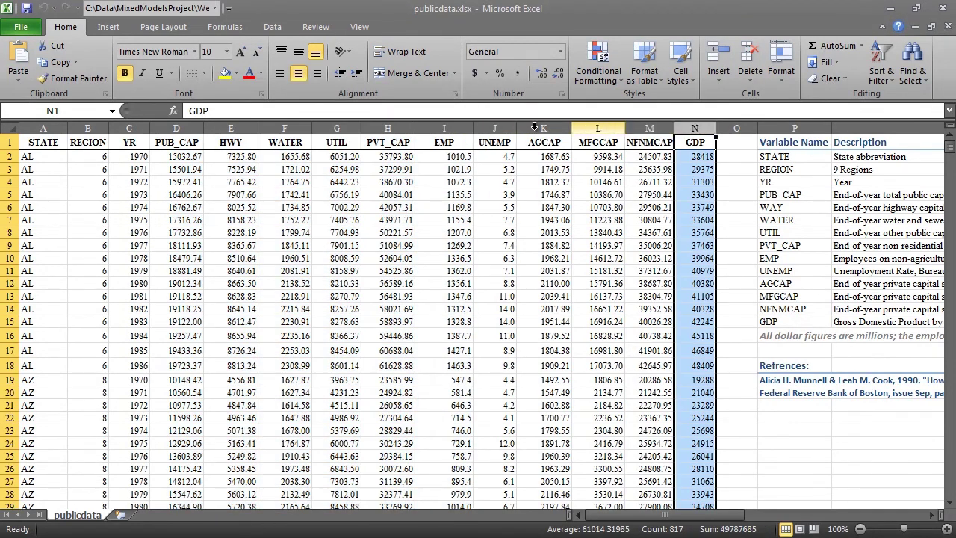
click(47, 123)
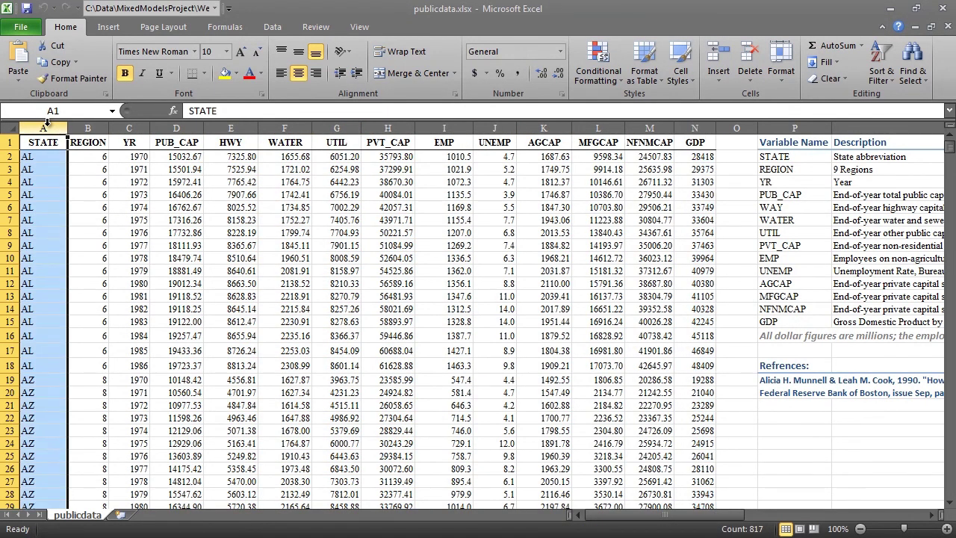
ctrl+click(125, 124)
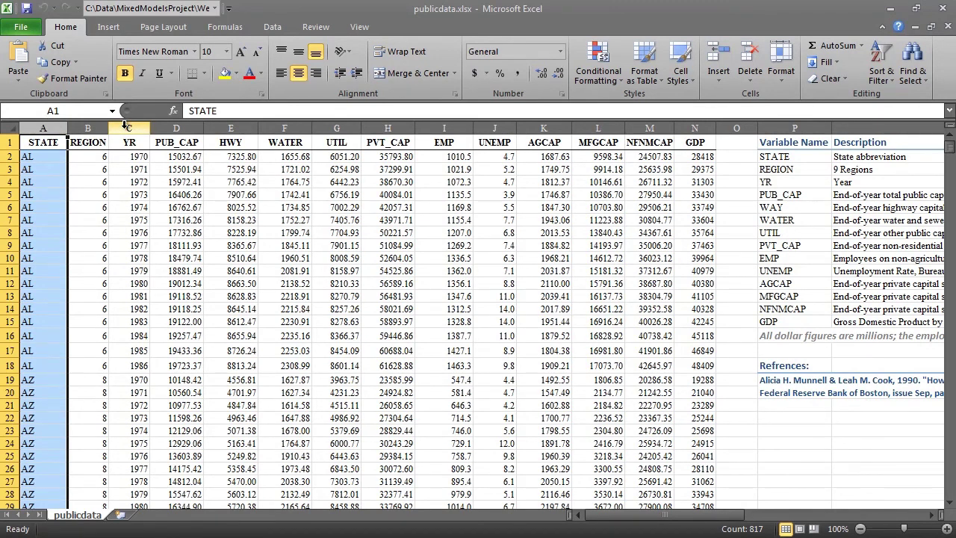
click(778, 365)
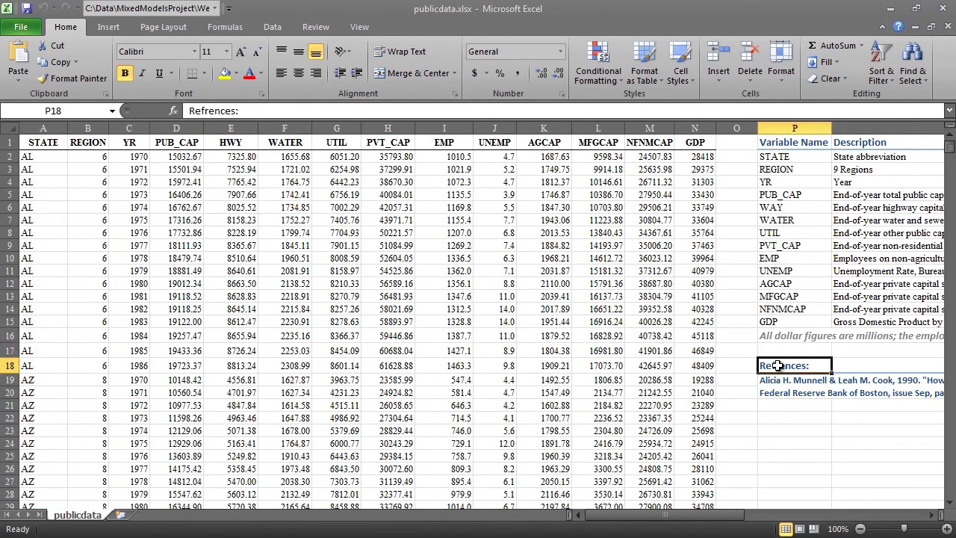
click(944, 9)
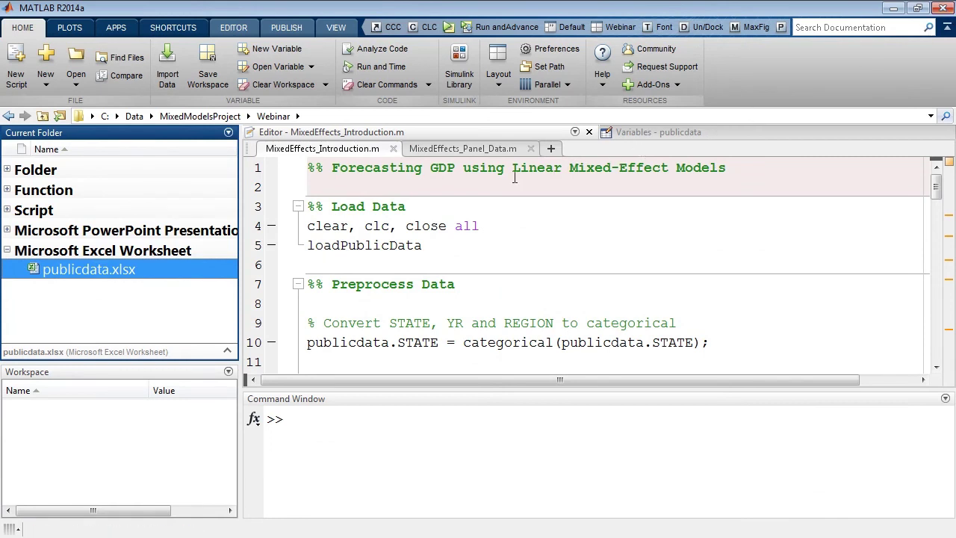
Step: Start a data import of publicdata.xlsx and select only the STATE, YR and GDP columns
right_click(89, 276)
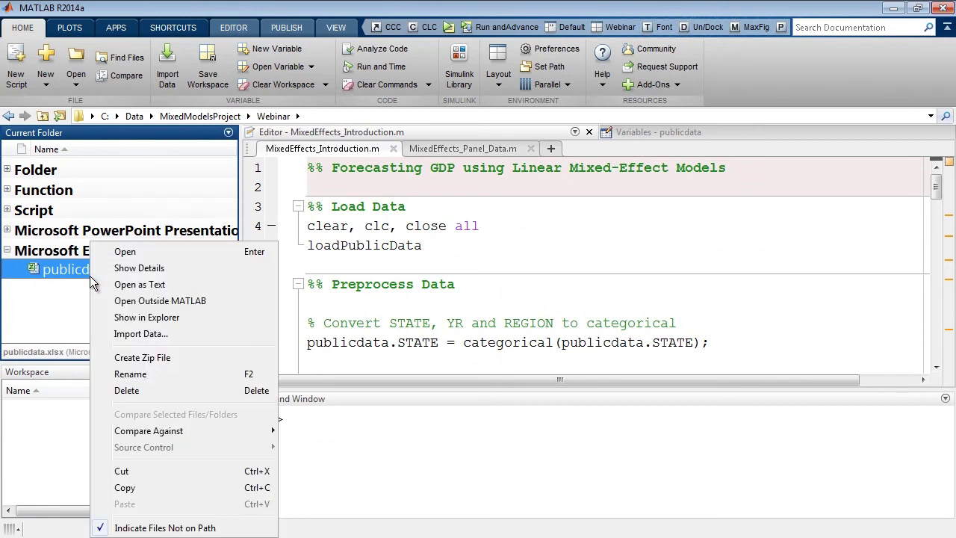
click(129, 338)
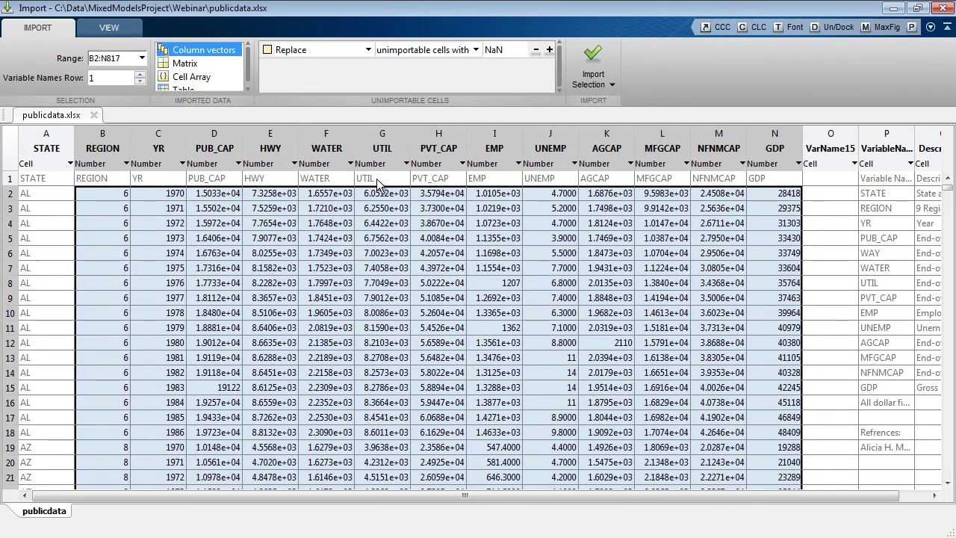
click(46, 143)
ctrl+click(173, 142)
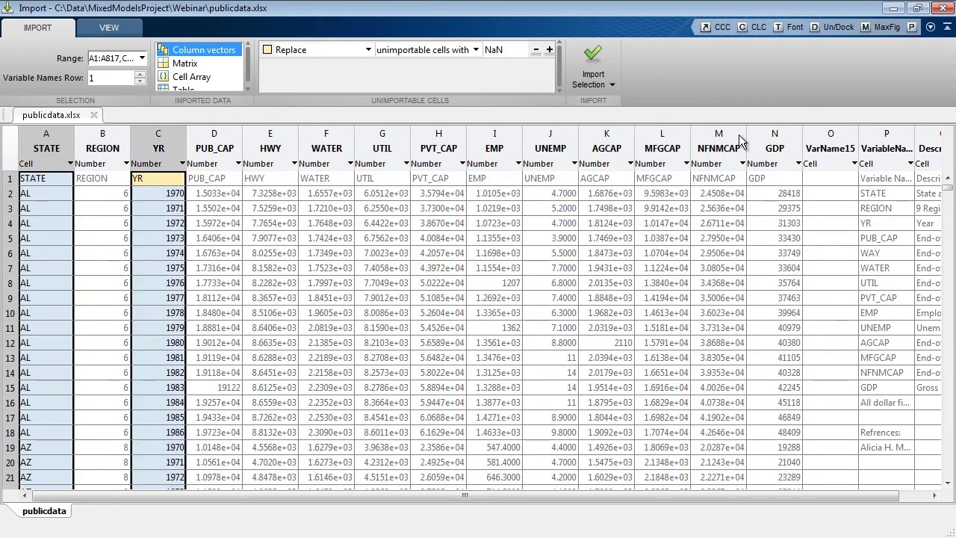
ctrl+click(776, 146)
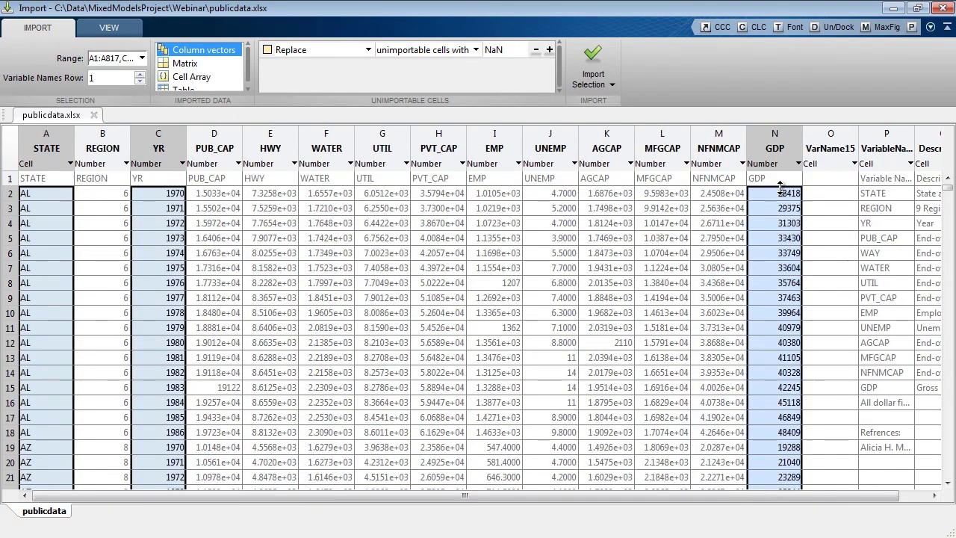
Step: Import the selected columns into the workspace as a table and follow the link to the imported publicdata variable
click(201, 89)
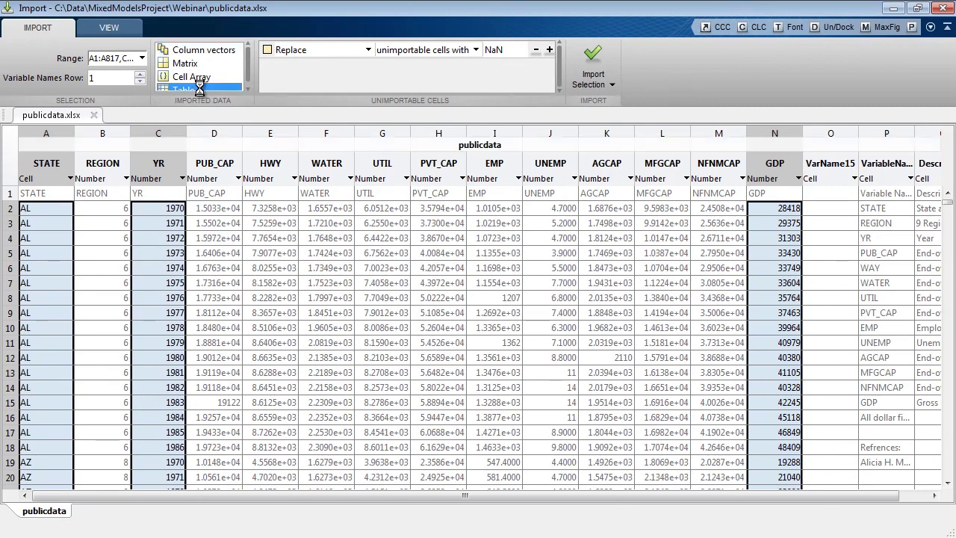
click(248, 83)
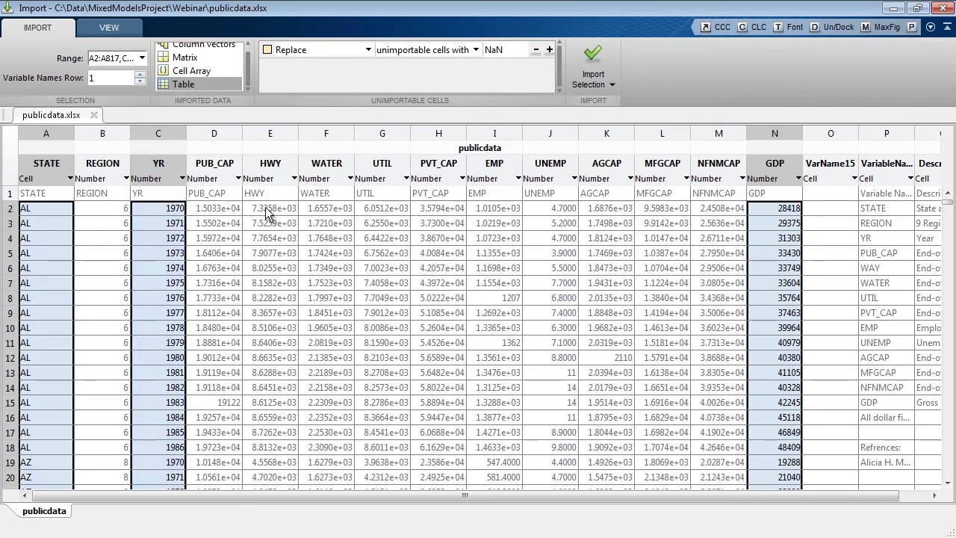
click(598, 63)
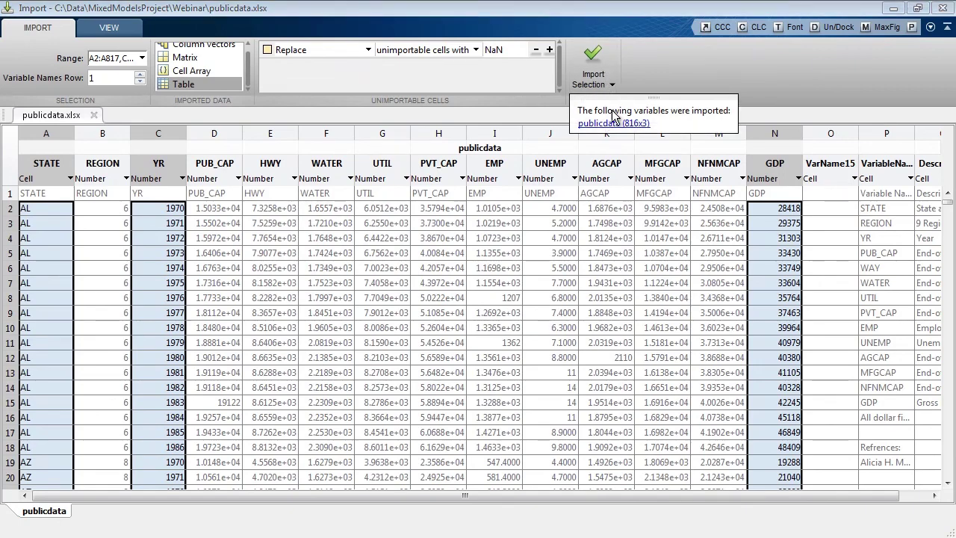
click(613, 125)
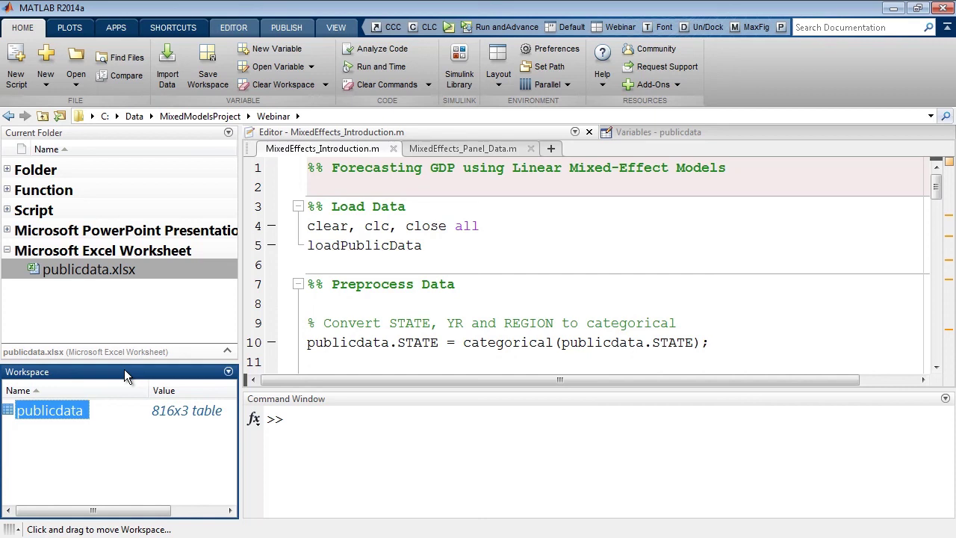
Step: Open the publicdata table from the workspace and inspect its STATE, YR and GDP columns
double_click(6, 413)
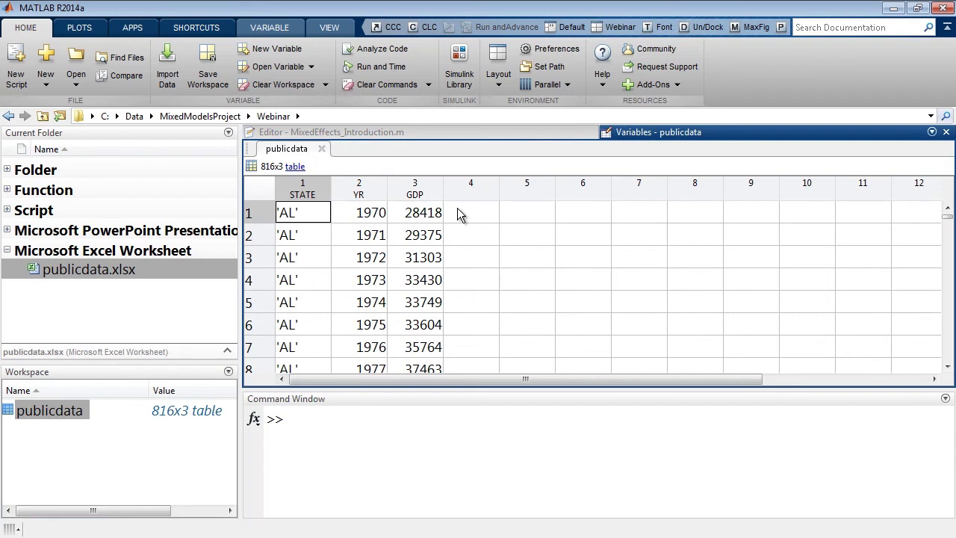
drag(297, 214, 291, 340)
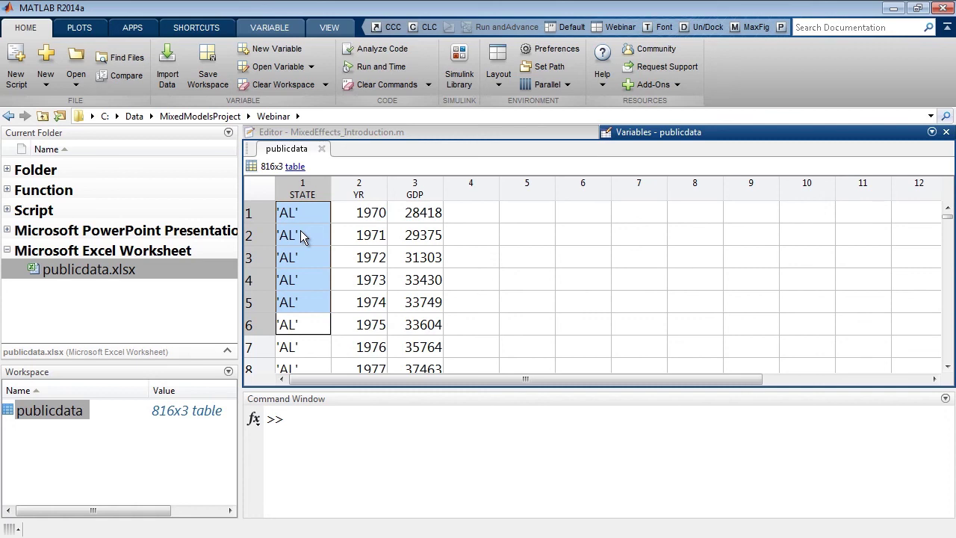
click(305, 187)
click(366, 187)
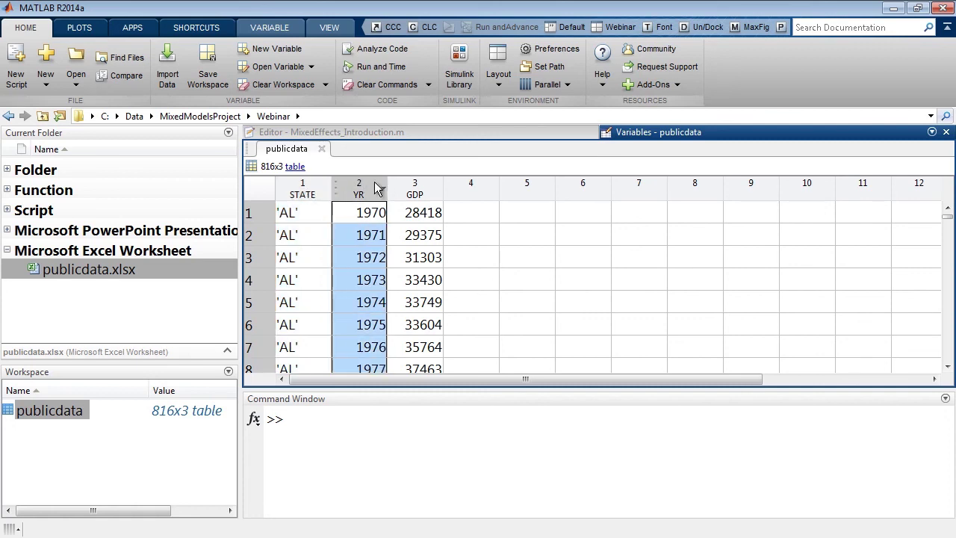
click(425, 187)
Step: Run the Preprocess Data section of MixedEffects_Introduction.m and advance to the next section
click(406, 134)
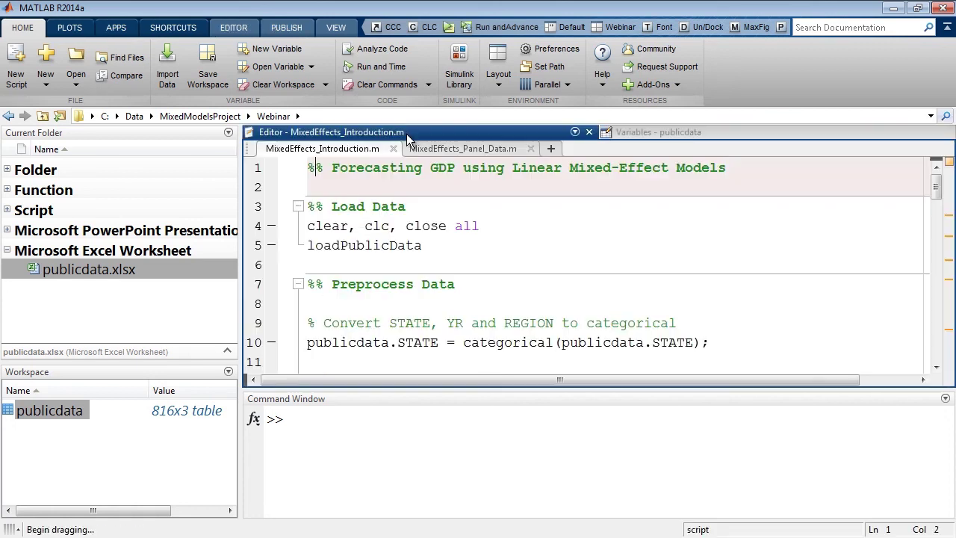
click(481, 308)
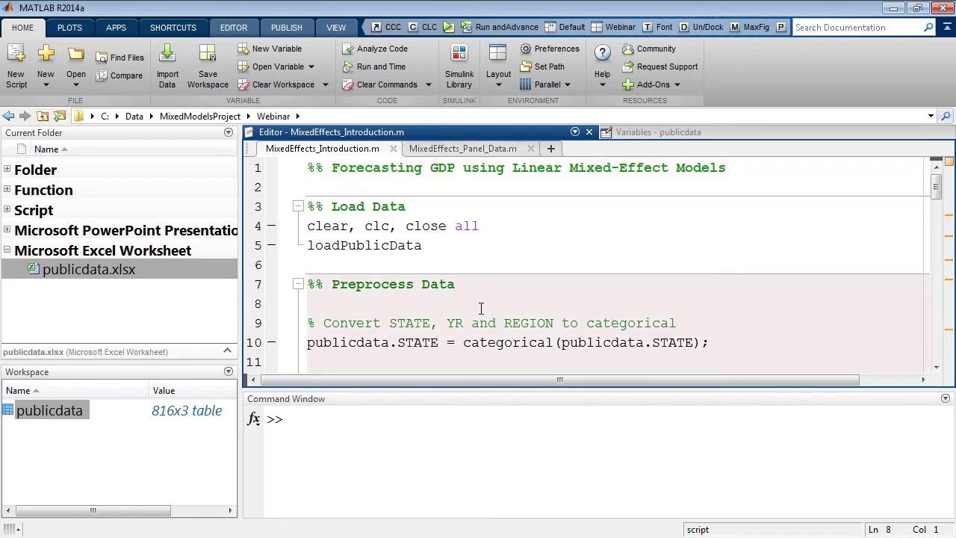
scroll(482, 310, down, 2)
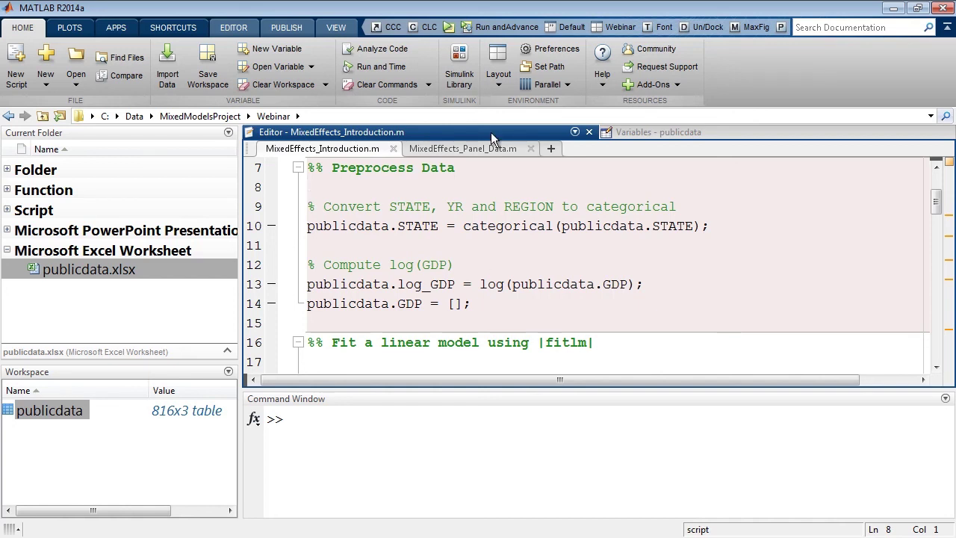
click(493, 25)
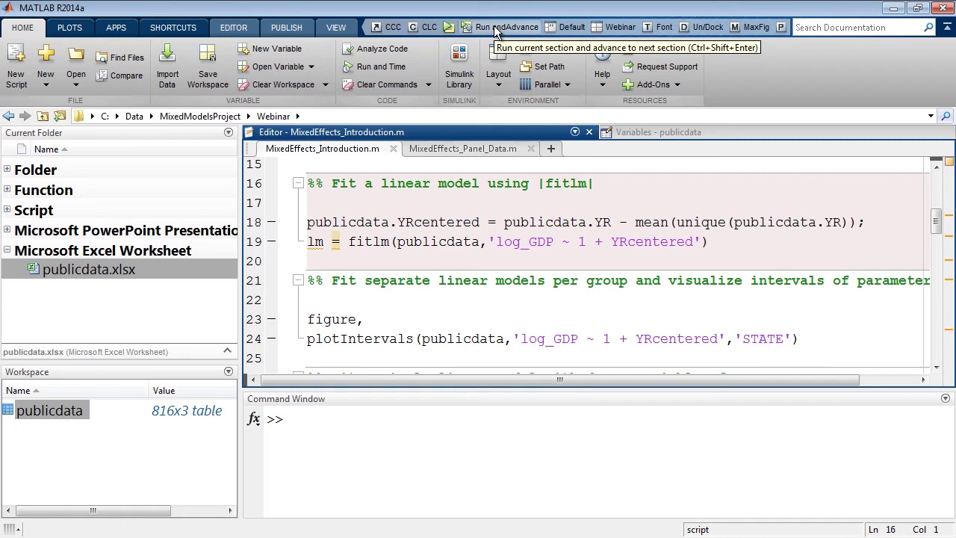
Step: Reopen the publicdata table and inspect the preprocessed STATE, YR and log_GDP columns
double_click(6, 412)
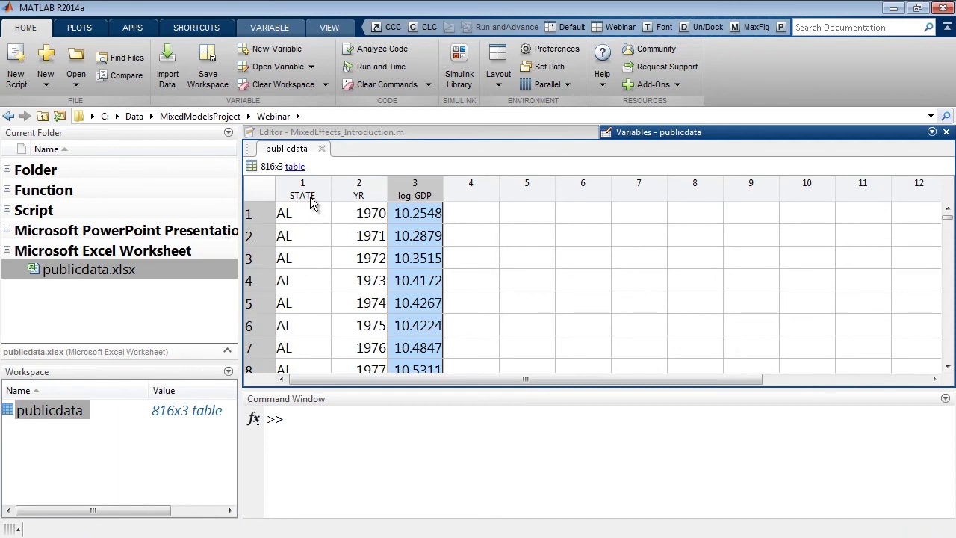
click(306, 186)
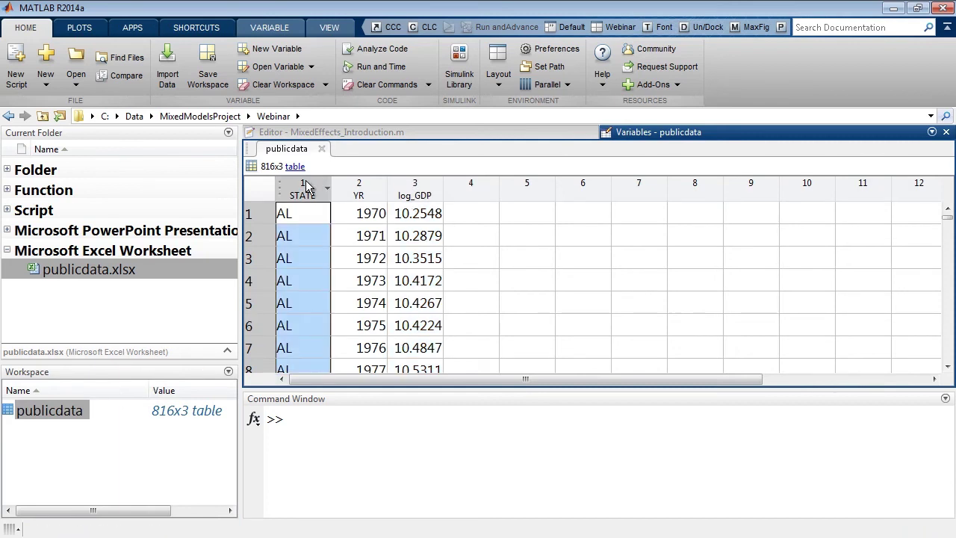
click(364, 188)
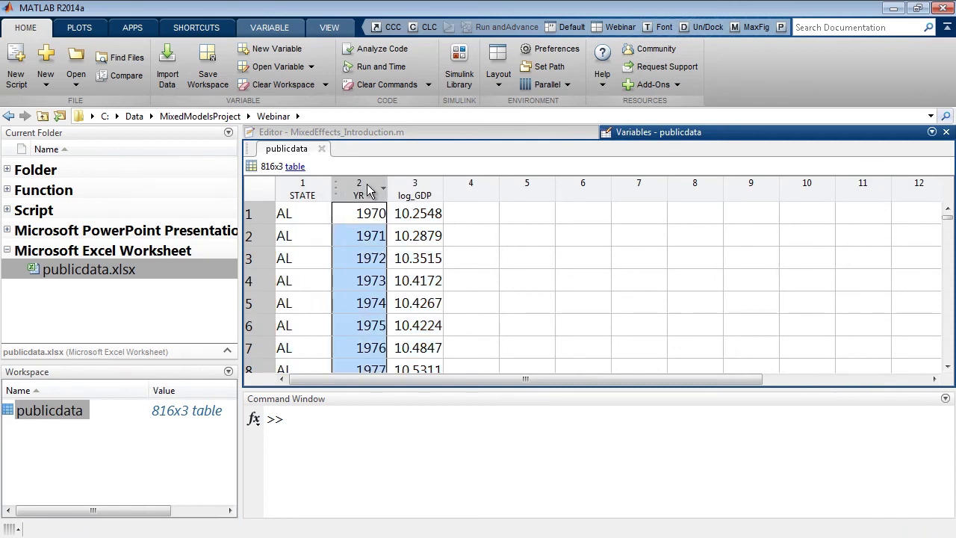
shift+click(418, 188)
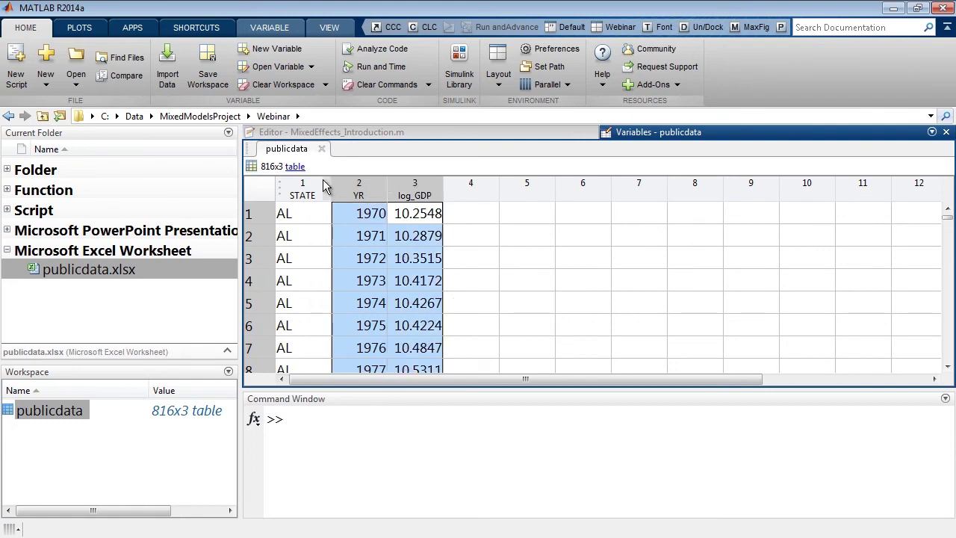
Step: Create a gscatter plot of log_GDP against YR grouped by STATE, inspect it enlarged with the legend moved off the data, and close it
ctrl+click(298, 186)
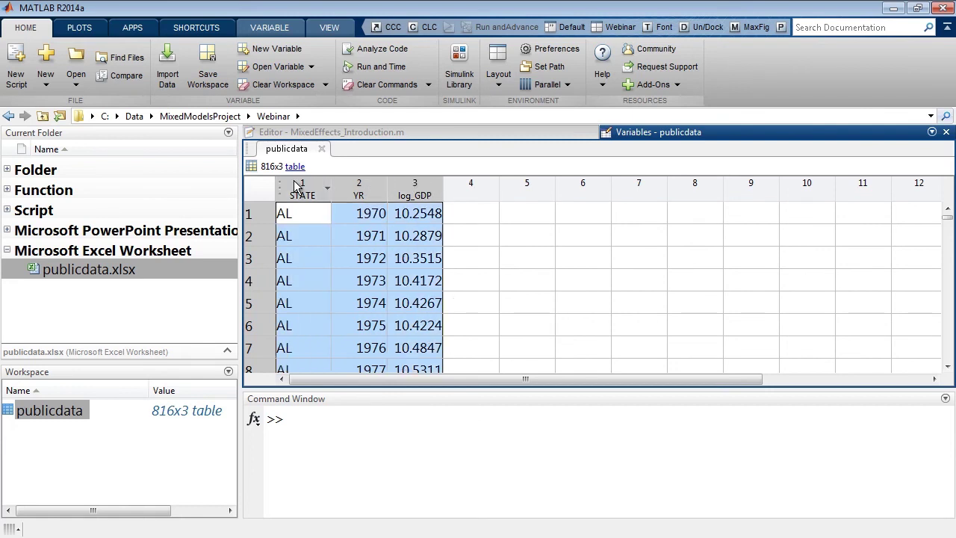
click(81, 28)
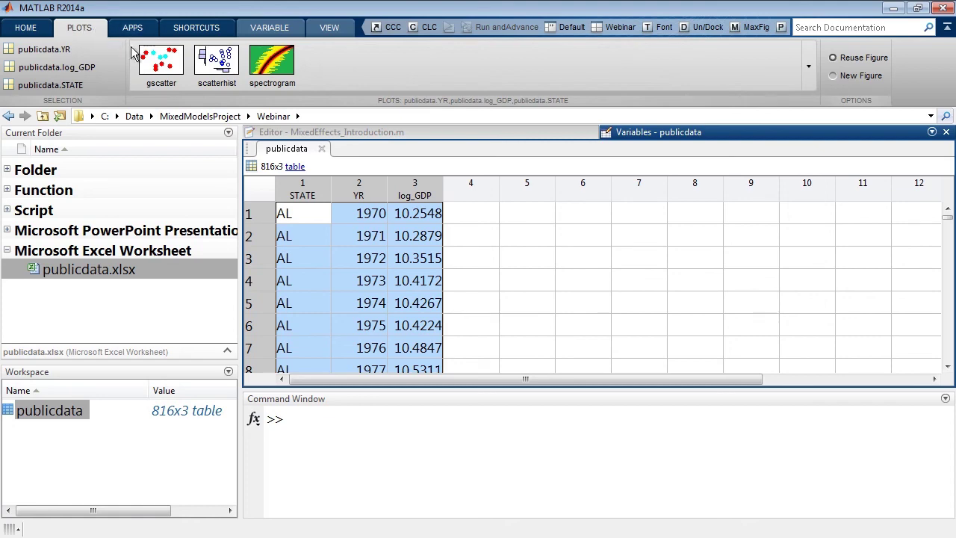
click(159, 61)
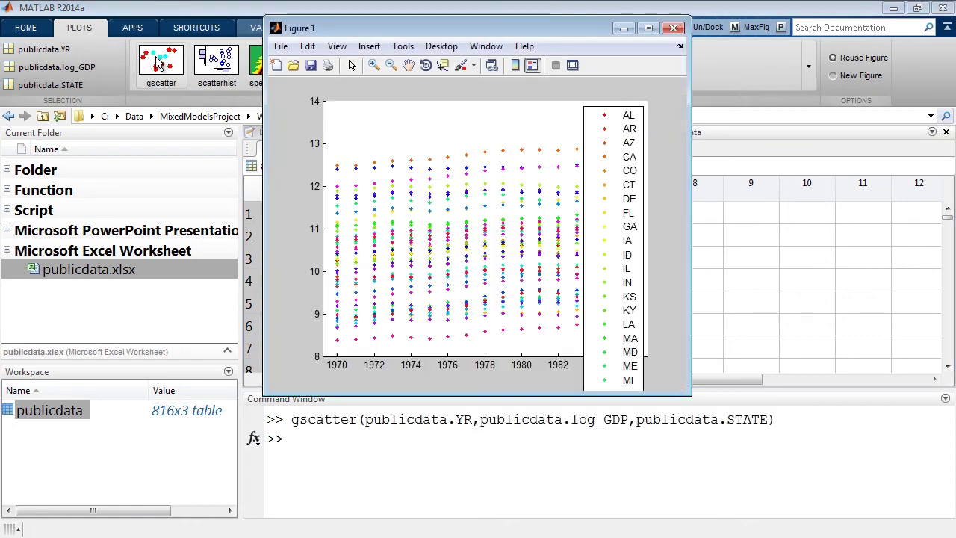
double_click(404, 28)
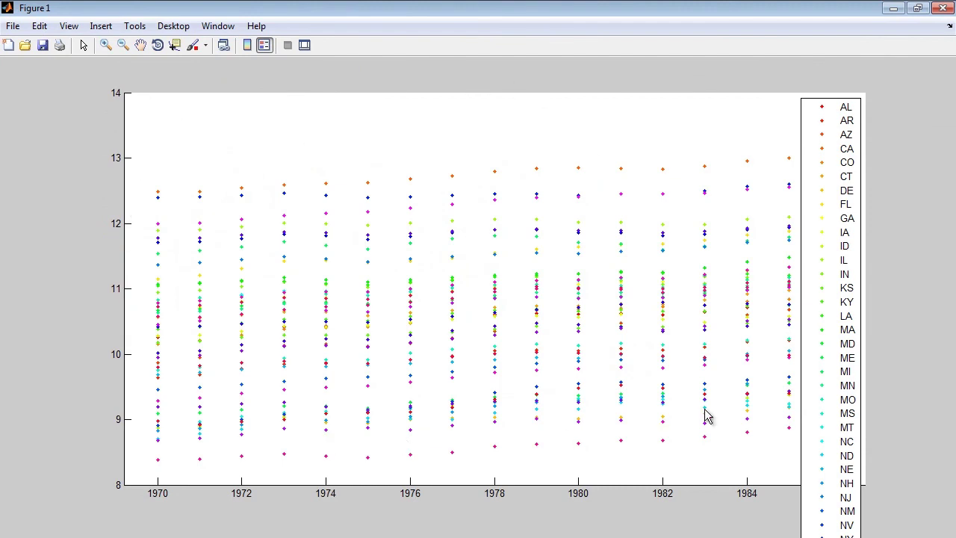
drag(845, 303, 911, 278)
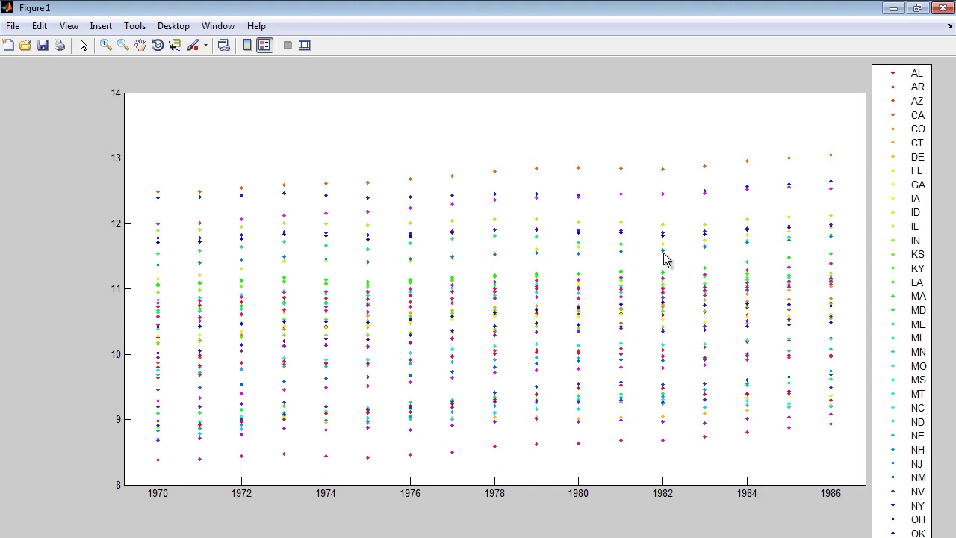
click(942, 8)
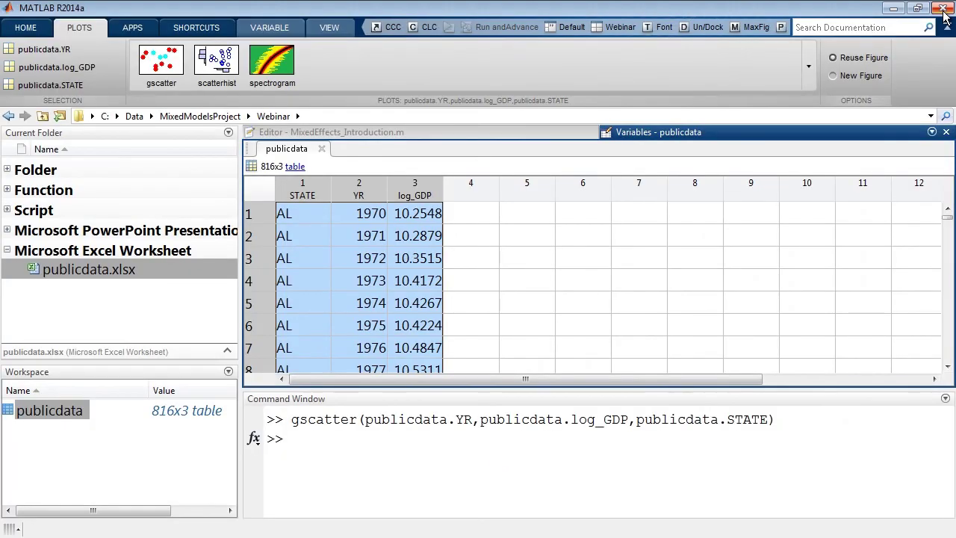
Step: Create a boxplot of log_GDP by STATE from the publicdata table, inspect it at full size, and close the figure
click(311, 189)
ctrl+click(422, 189)
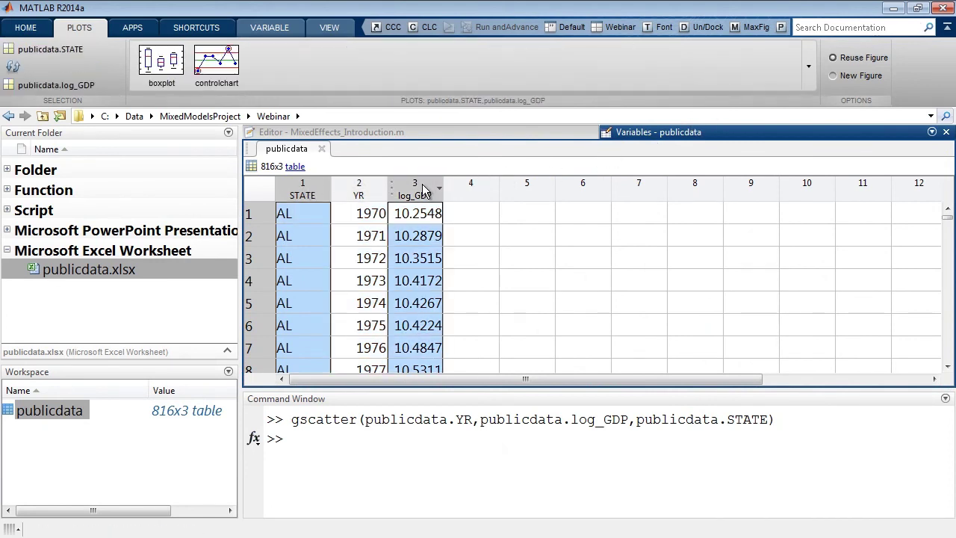
click(159, 71)
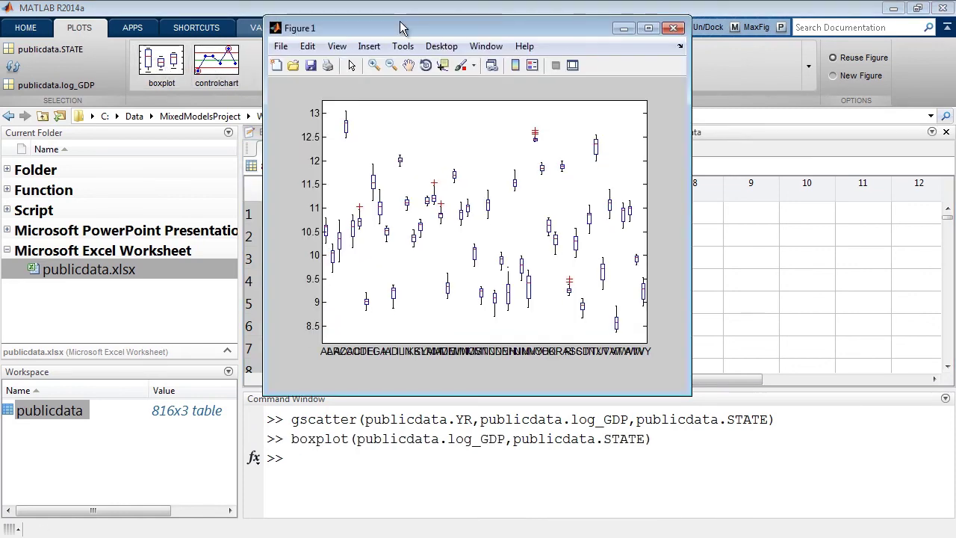
double_click(400, 21)
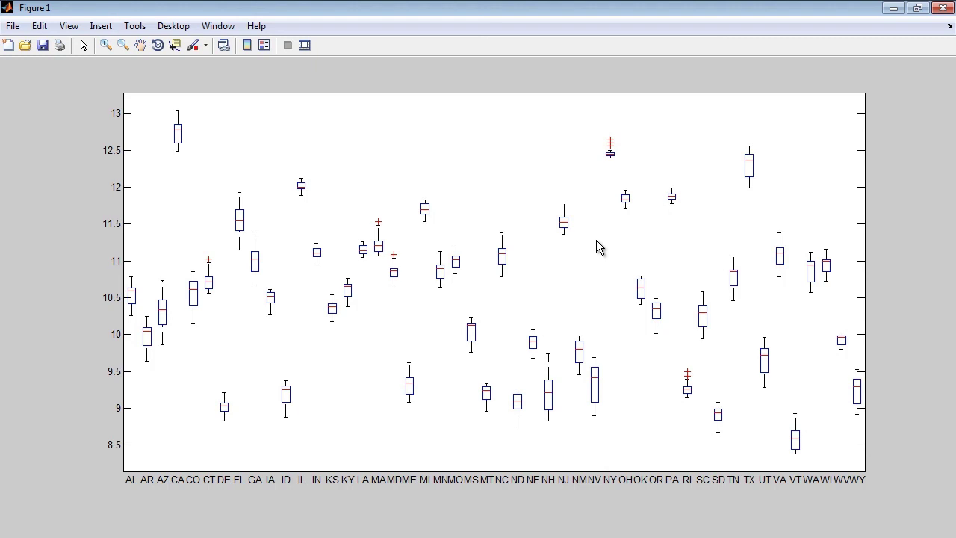
click(943, 8)
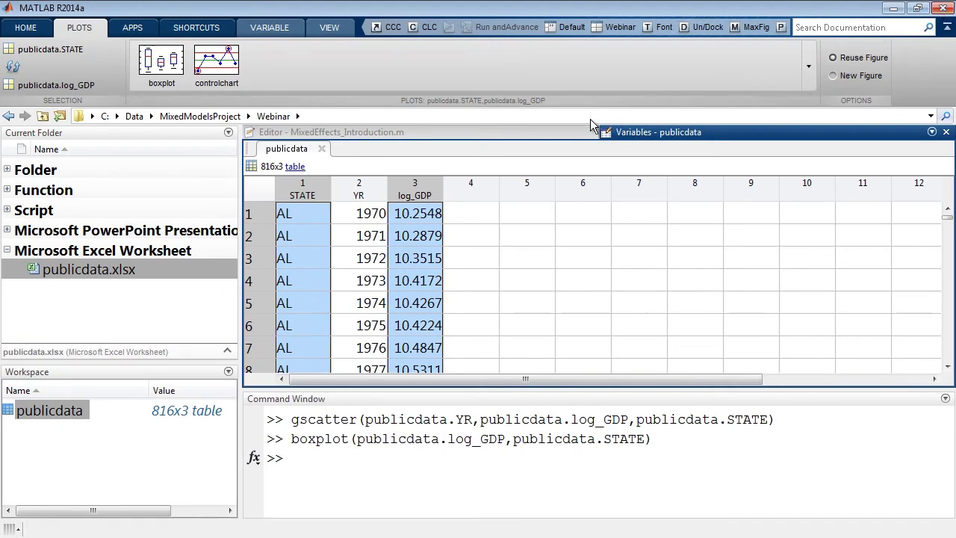
Step: Return to MixedEffects_Introduction.m and examine the YRcentered definition and the fitlm call in the linear model section
click(549, 131)
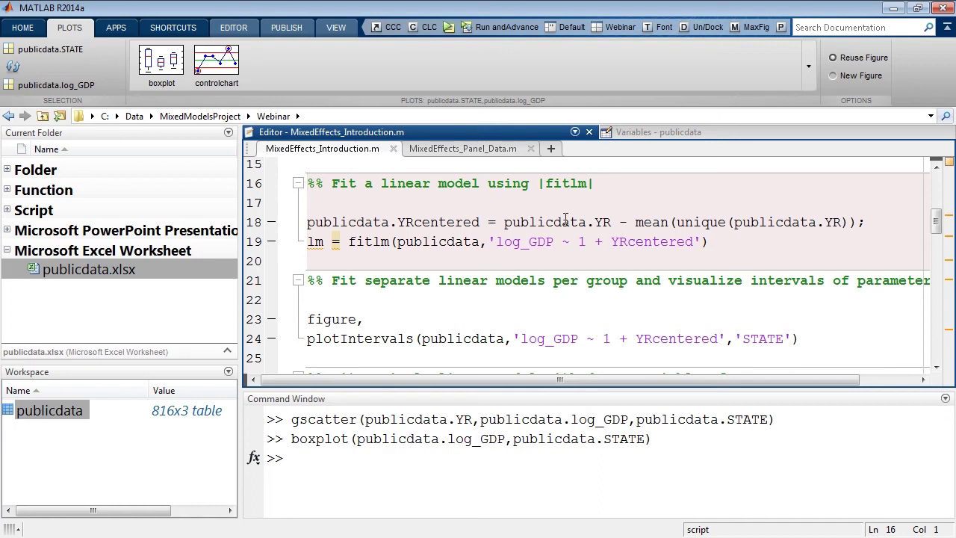
drag(612, 242, 696, 241)
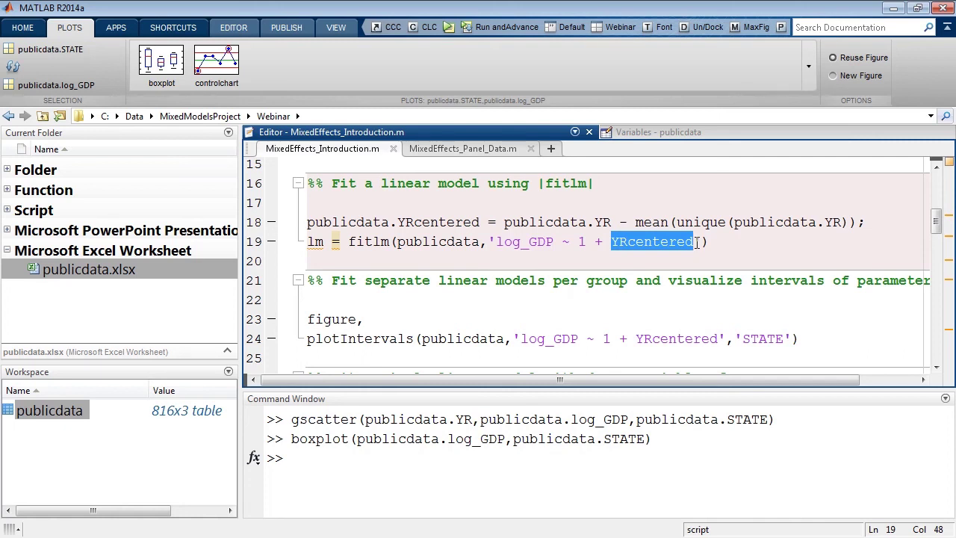
drag(865, 222, 505, 221)
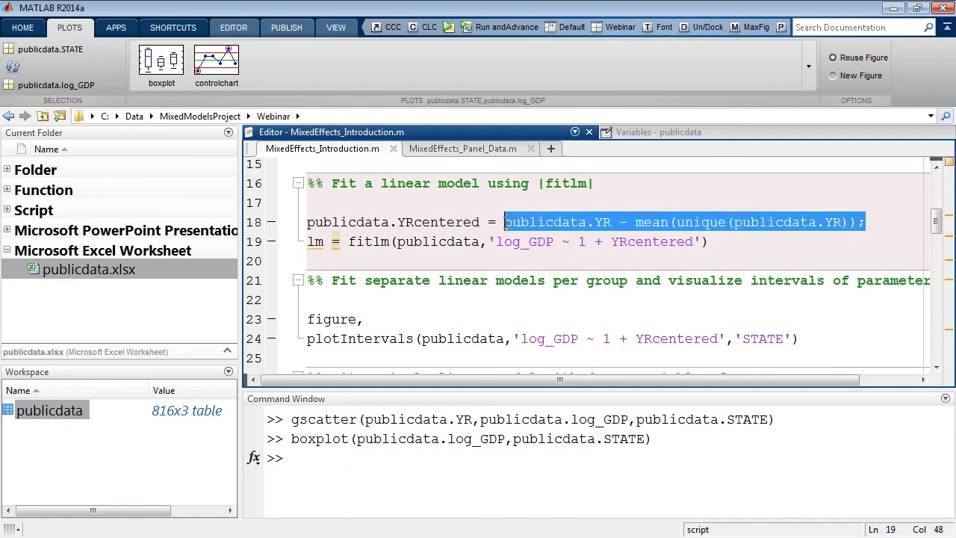
drag(349, 237, 392, 241)
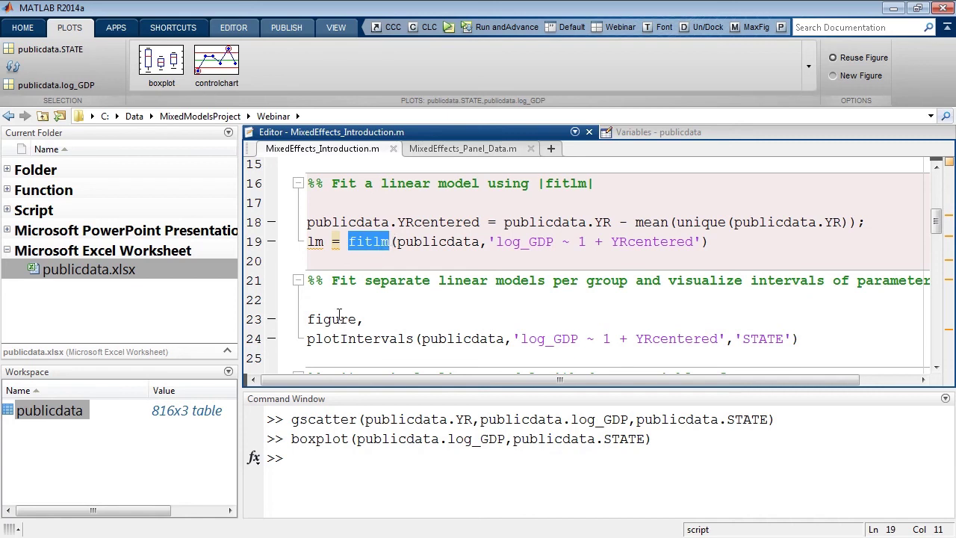
Step: Search the function browser for "linear regression" and open the full documentation of fitlm
click(254, 458)
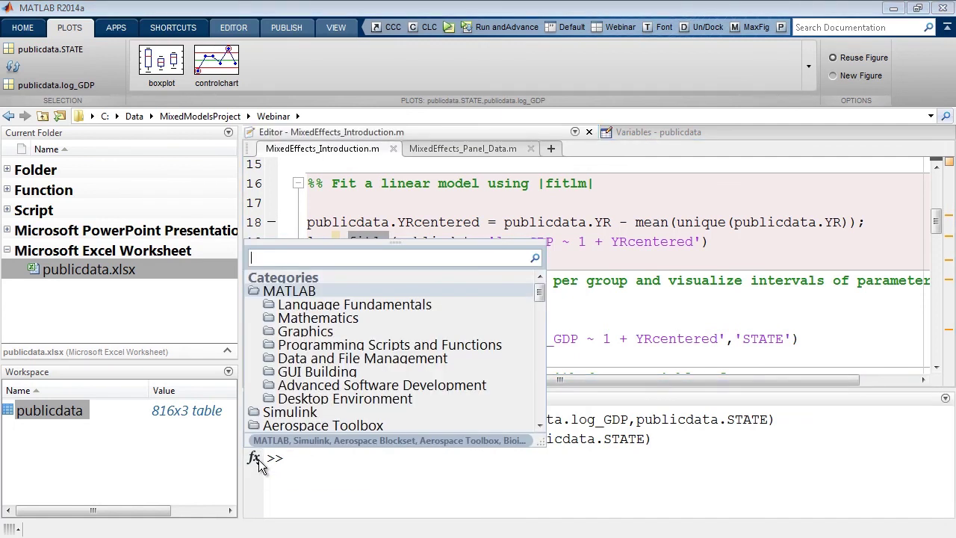
text(linear regression)
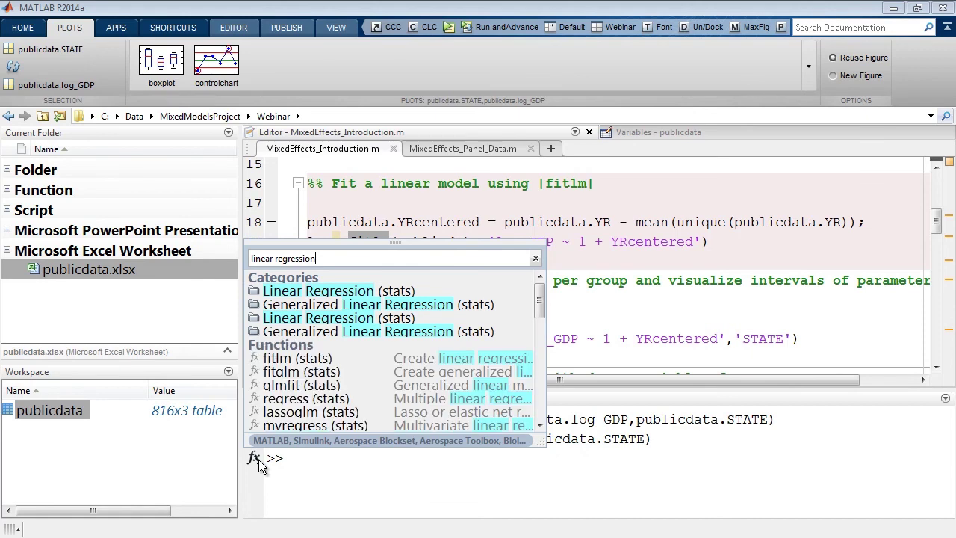
mouse_move(327, 361)
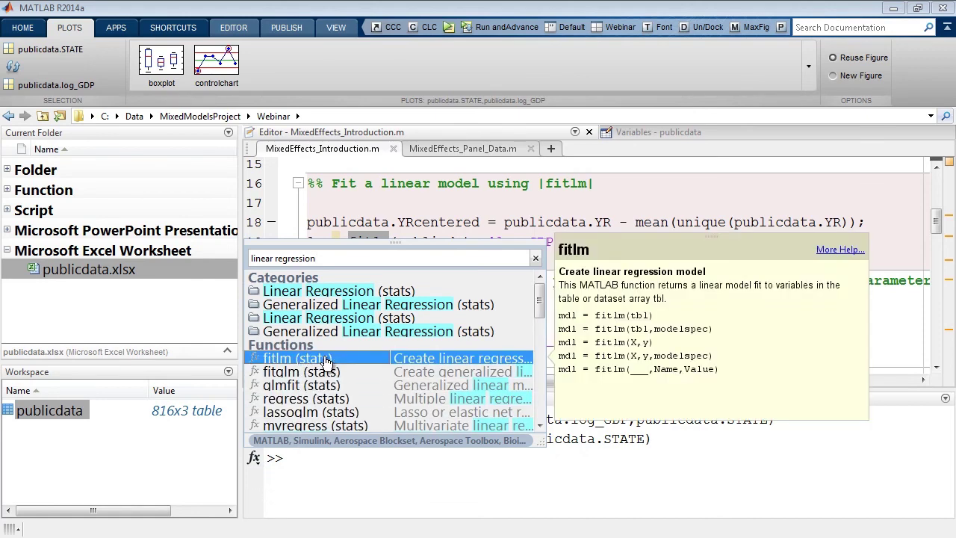
click(835, 250)
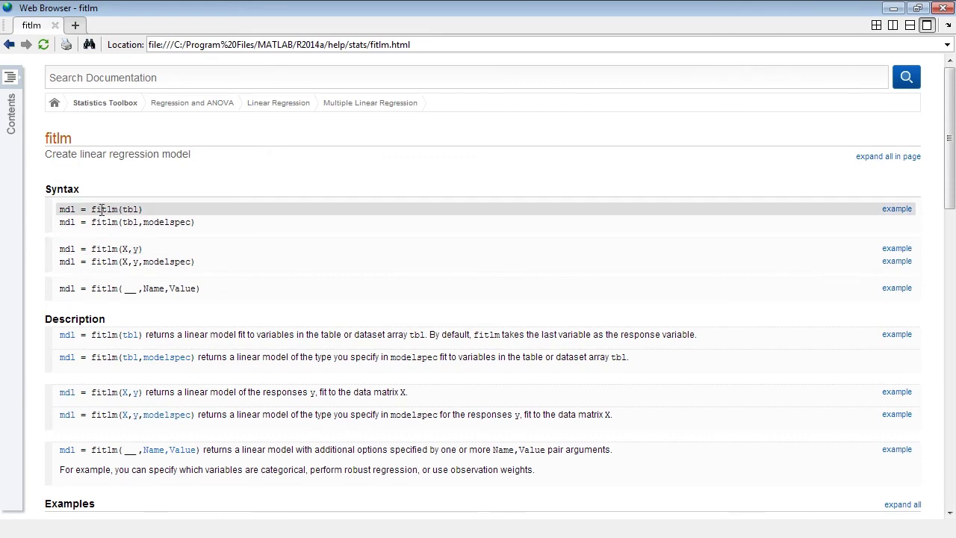
Step: Read the fitlm descriptions and the example "Linear Regression with Categorical Predictor and Quadratic Term", and leave the documentation
scroll(203, 225, down, 2)
scroll(204, 225, down, 5)
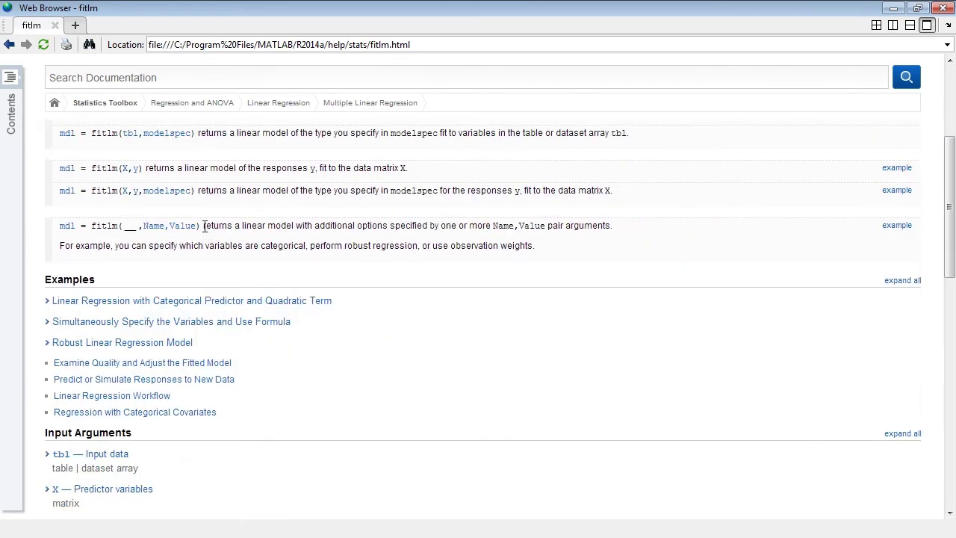
click(201, 227)
scroll(203, 234, down, 2)
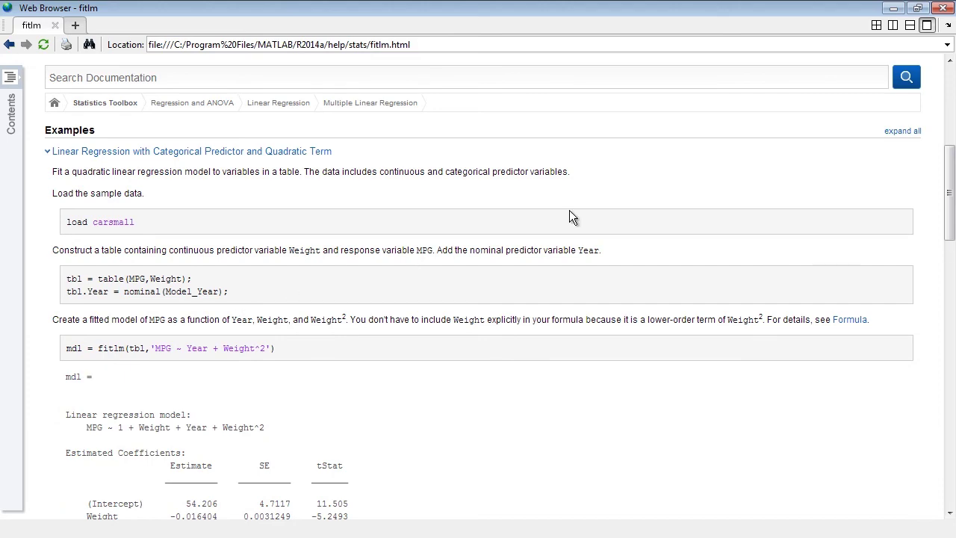
click(926, 27)
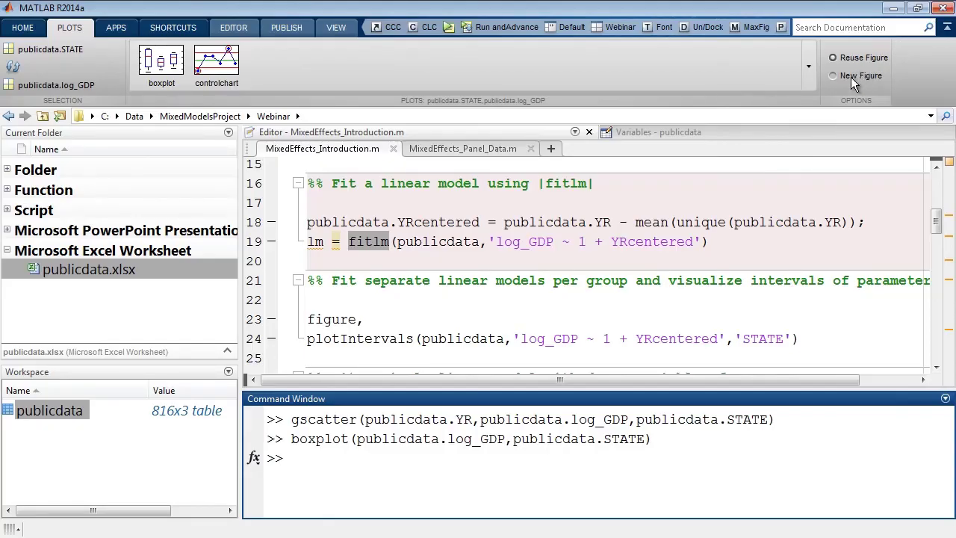
Step: Apply the Webinar layout and run the "Fit a linear model using fitlm" section, advancing to the next one
click(603, 29)
click(441, 152)
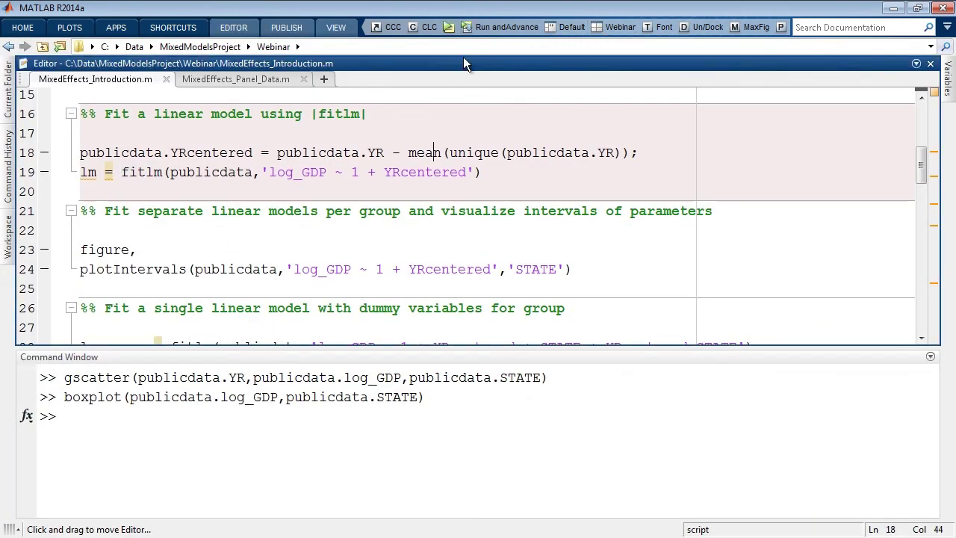
click(495, 27)
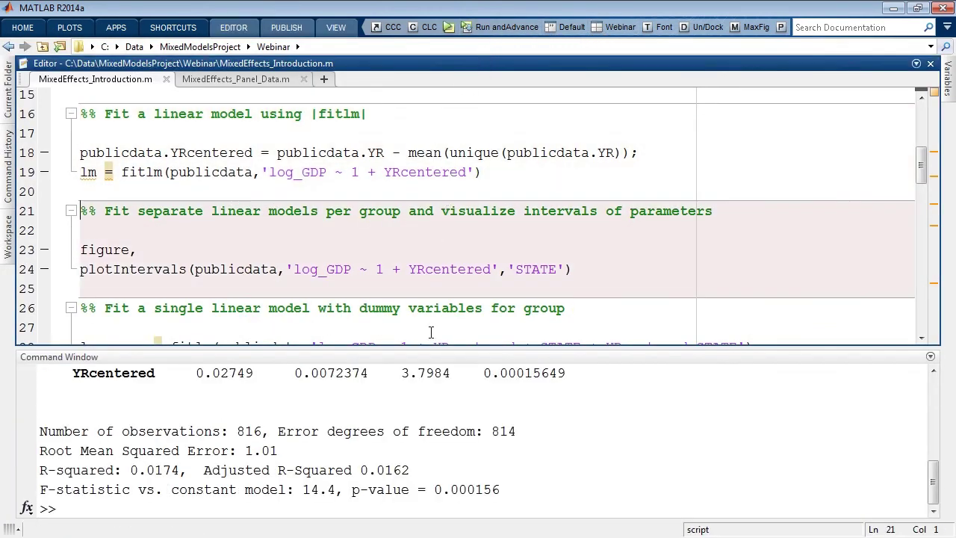
Step: Enlarge the Command Window to examine the model's pValue column and R-squared line, and restore the editor's height
drag(428, 345, 443, 177)
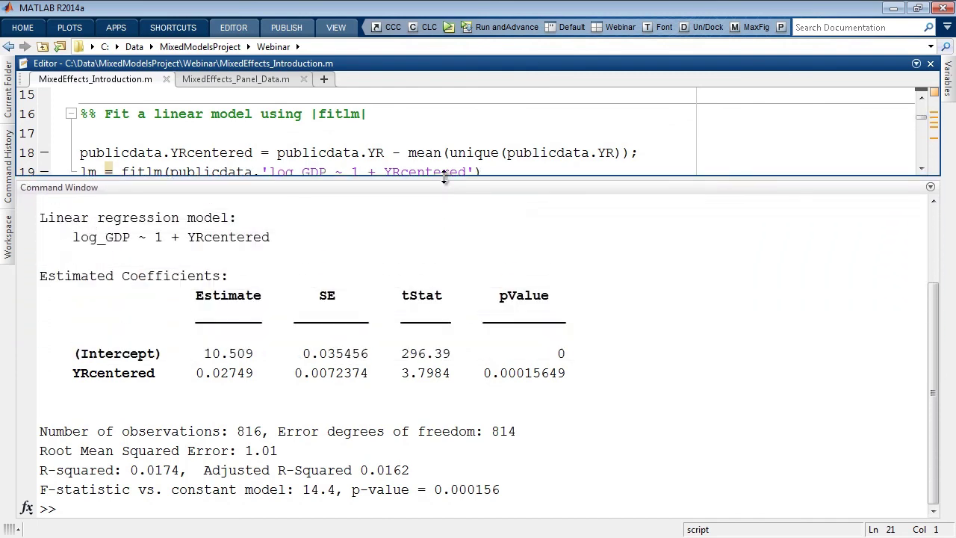
click(451, 185)
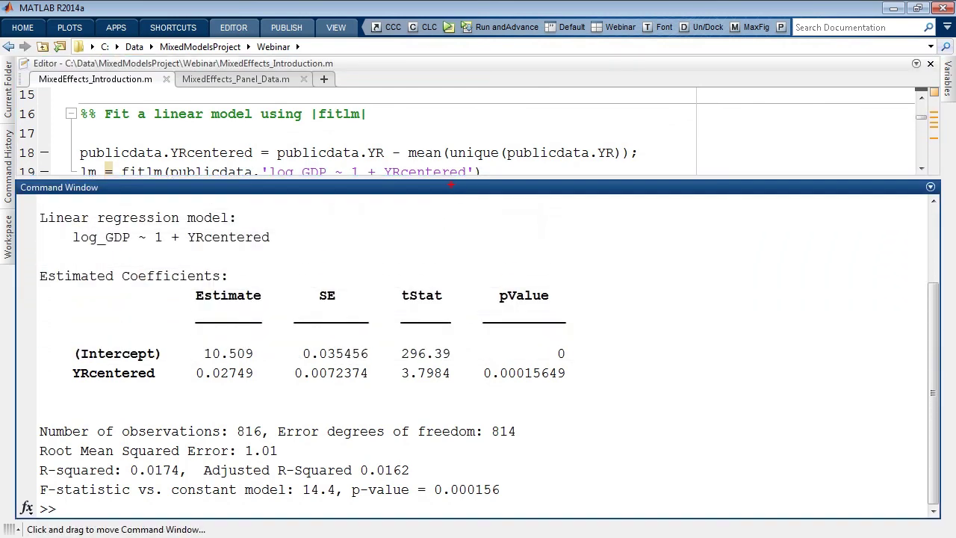
drag(466, 275, 581, 389)
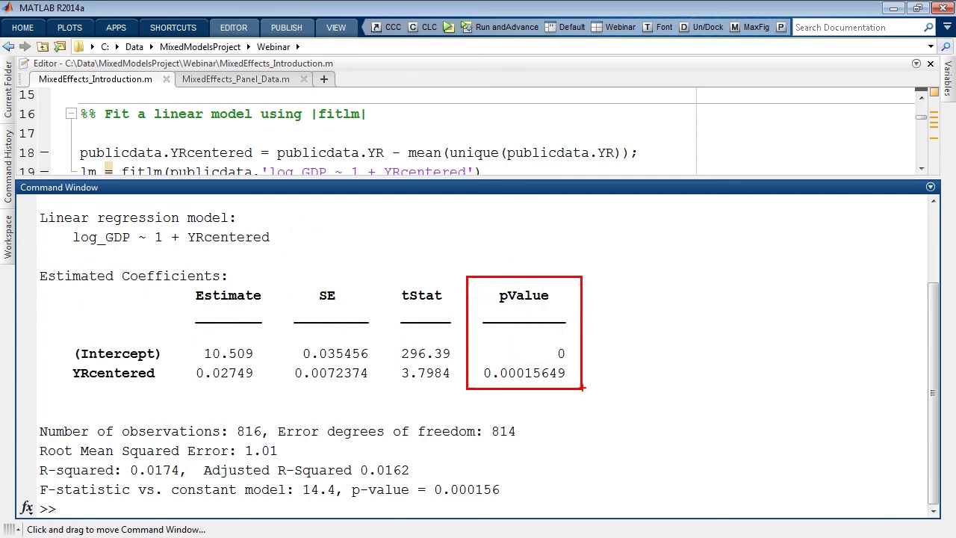
drag(428, 475, 38, 461)
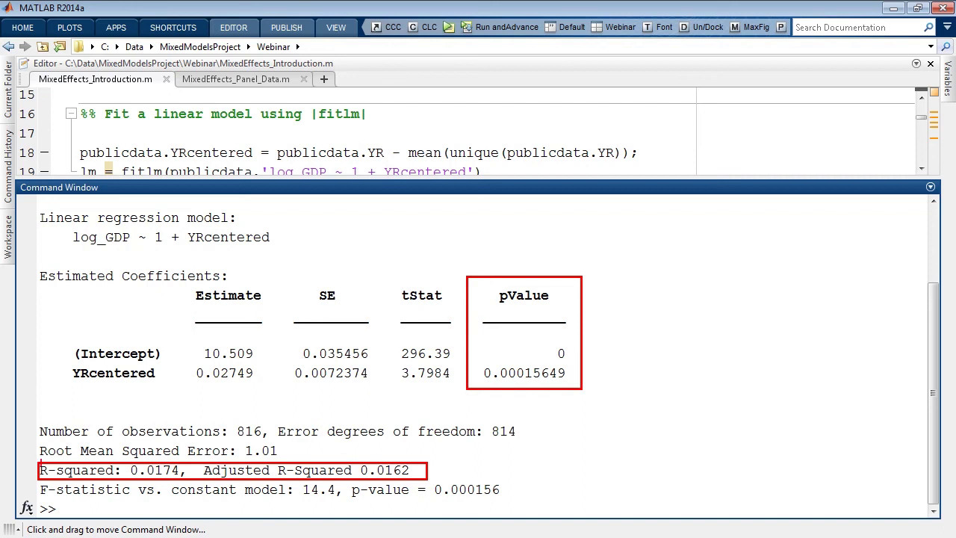
key(Escape)
drag(459, 184, 446, 368)
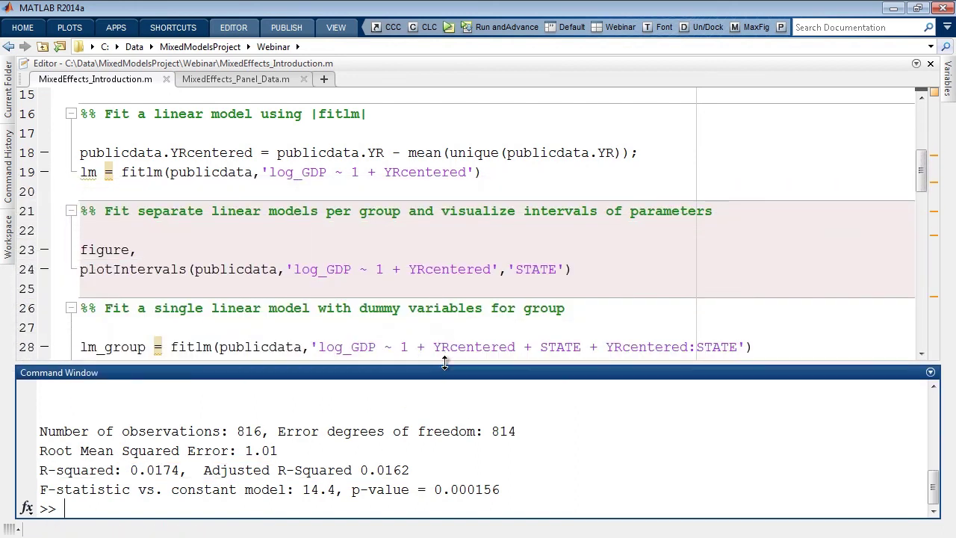
Step: Run the section that fits separate linear models per STATE with plotIntervals, and maximize the resulting figure
click(552, 224)
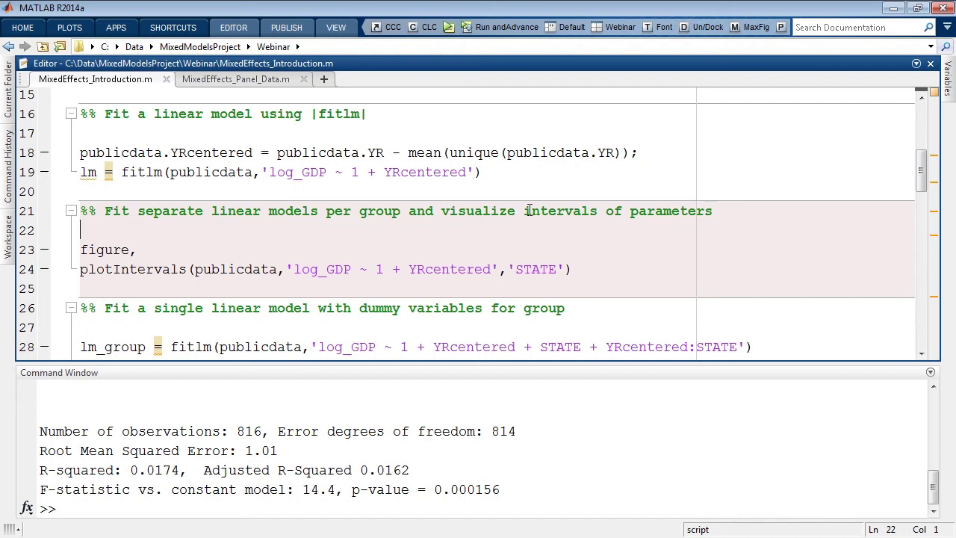
click(521, 28)
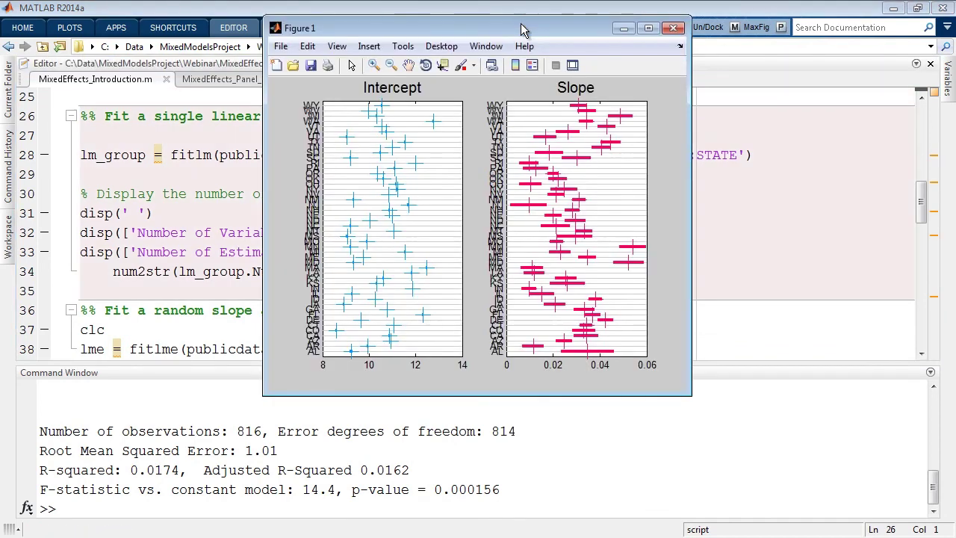
double_click(521, 28)
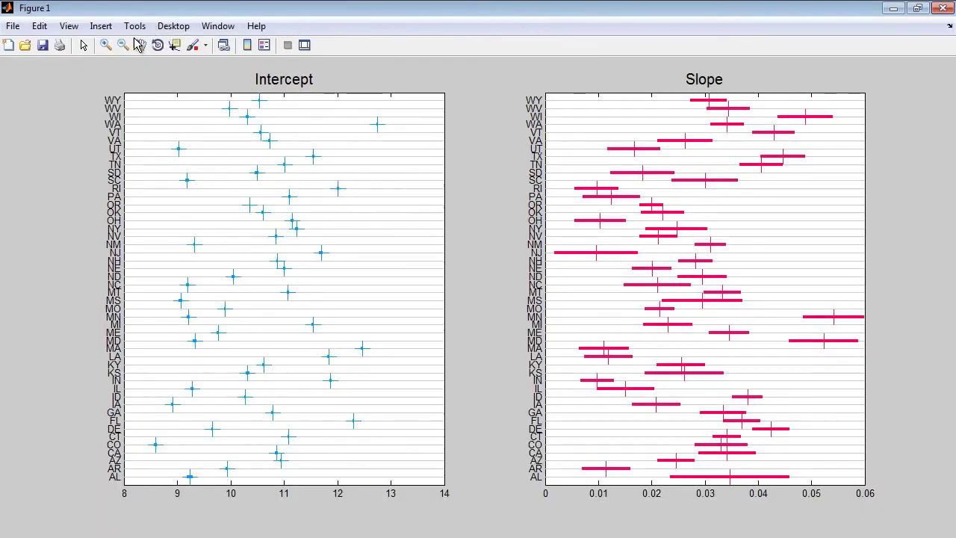
Step: Zoom in on the Intercept intervals for the states LA to NE, and reset the plots to their full range
click(106, 45)
drag(153, 268, 207, 362)
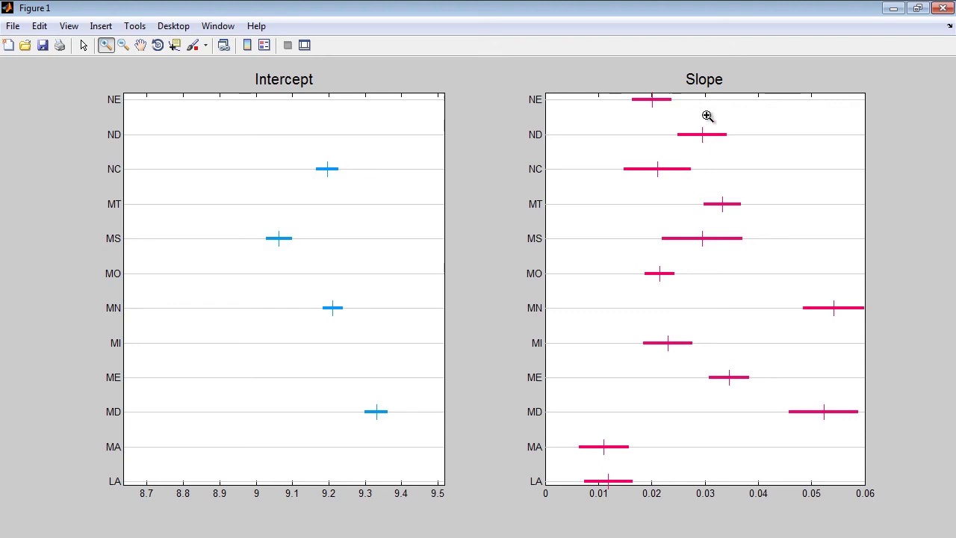
double_click(759, 162)
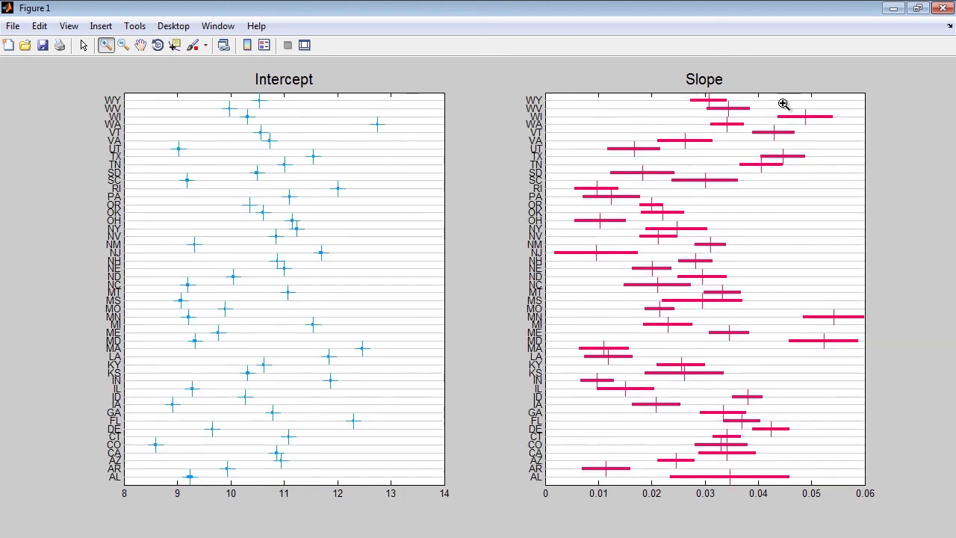
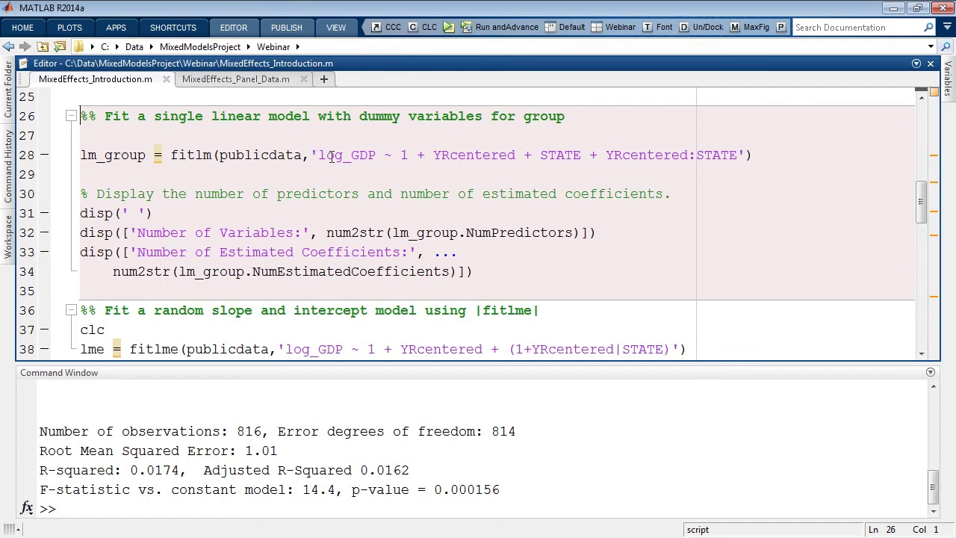
Step: Highlight log_GDP and the YRcentered:STATE interaction in the lm_group formula, and run the dummy-variable model section, advancing to the next one
drag(318, 155, 378, 157)
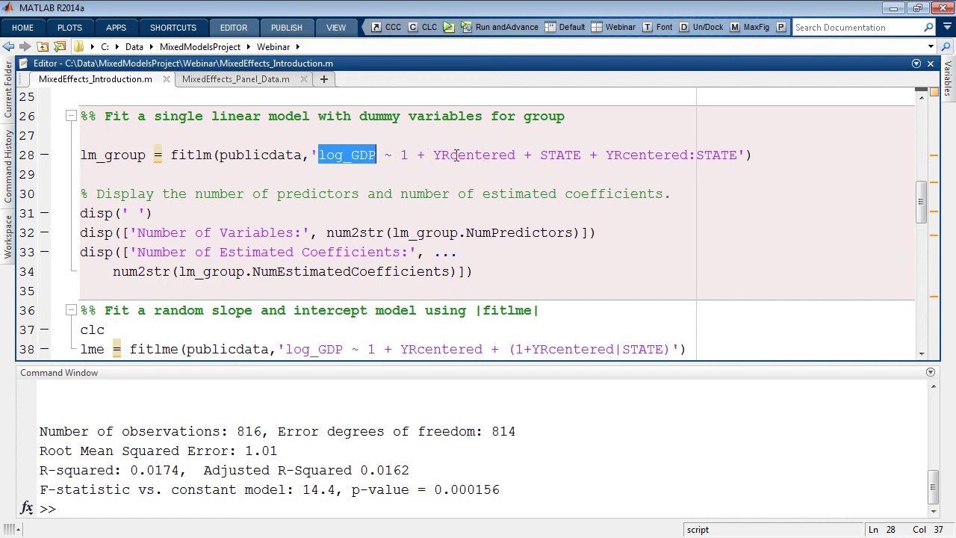
drag(540, 155, 739, 161)
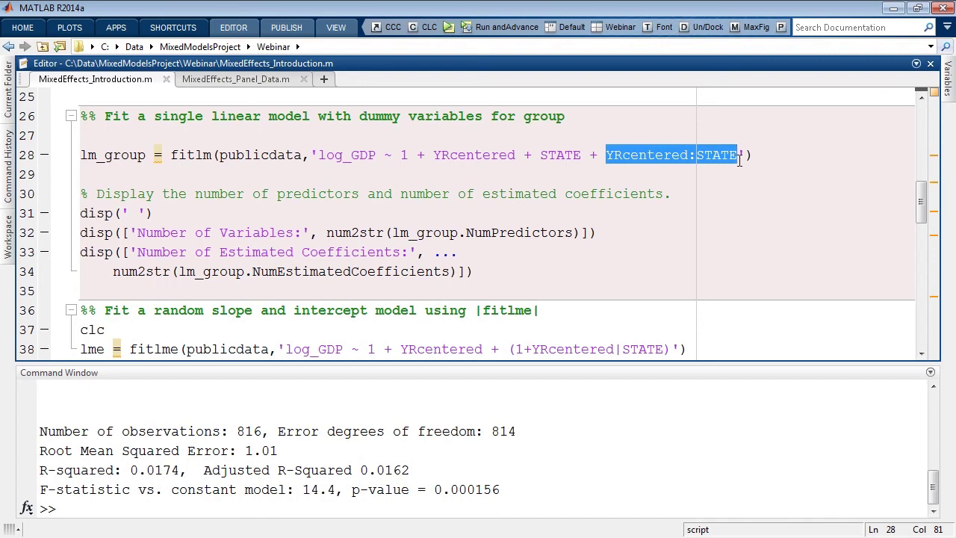
click(519, 30)
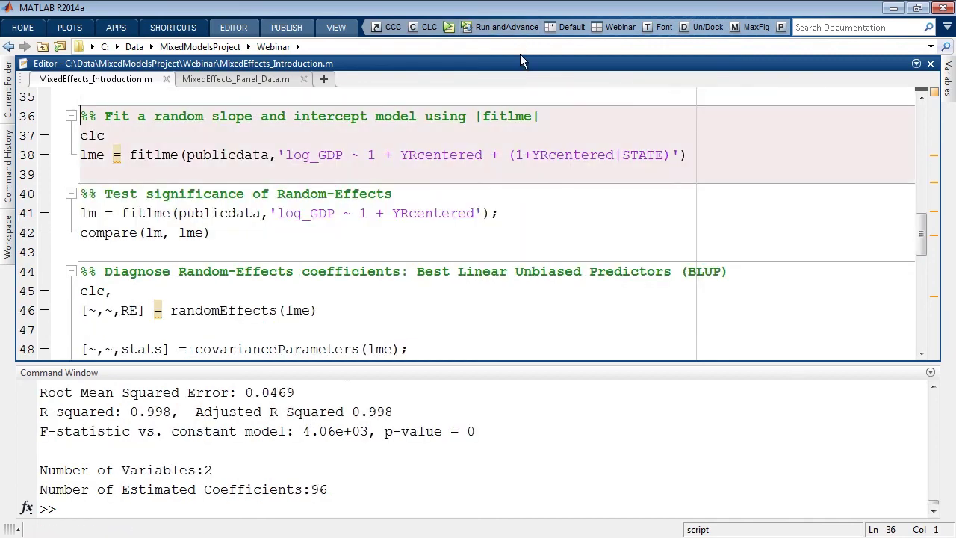
Step: Maximize the Command Window to examine the dummy-variable model's STATE coefficients and R-squared line, and restore the window layout
double_click(496, 371)
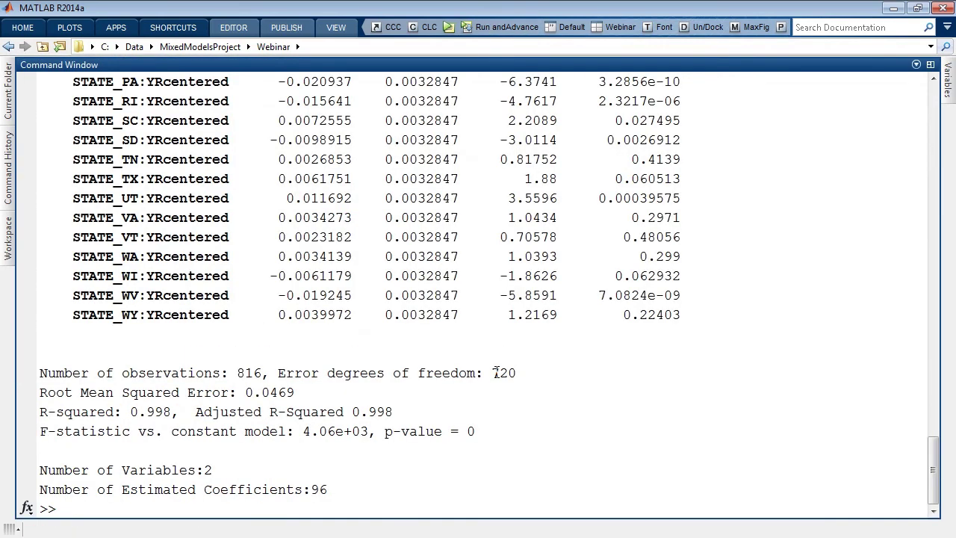
drag(935, 478, 951, 213)
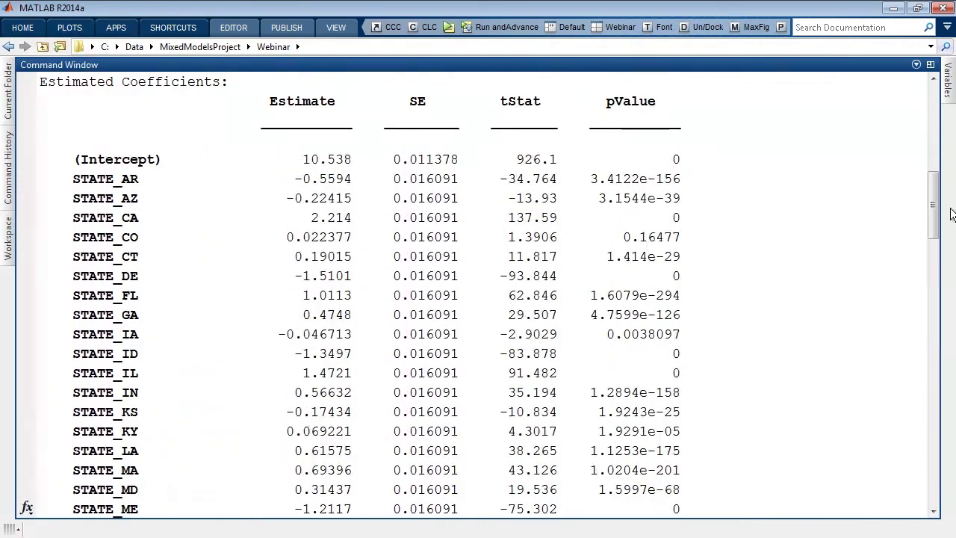
drag(936, 216, 931, 351)
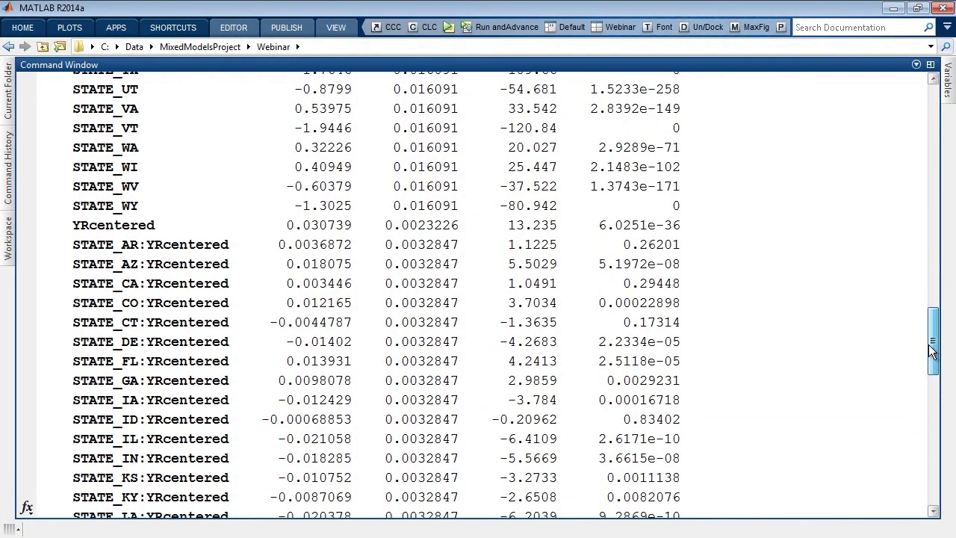
drag(932, 351, 933, 478)
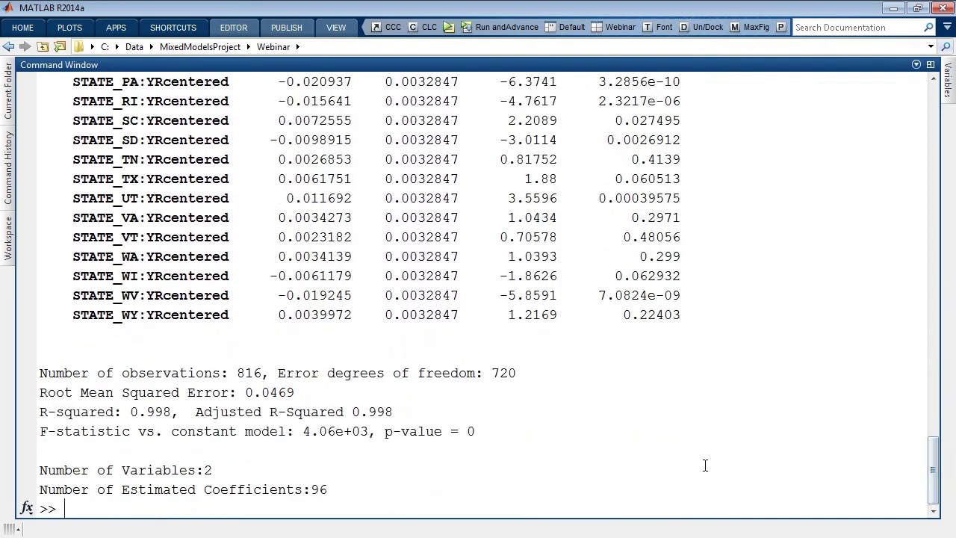
mouse_move(411, 423)
mouse_down()
mouse_move(149, 402)
mouse_move(38, 404)
mouse_up()
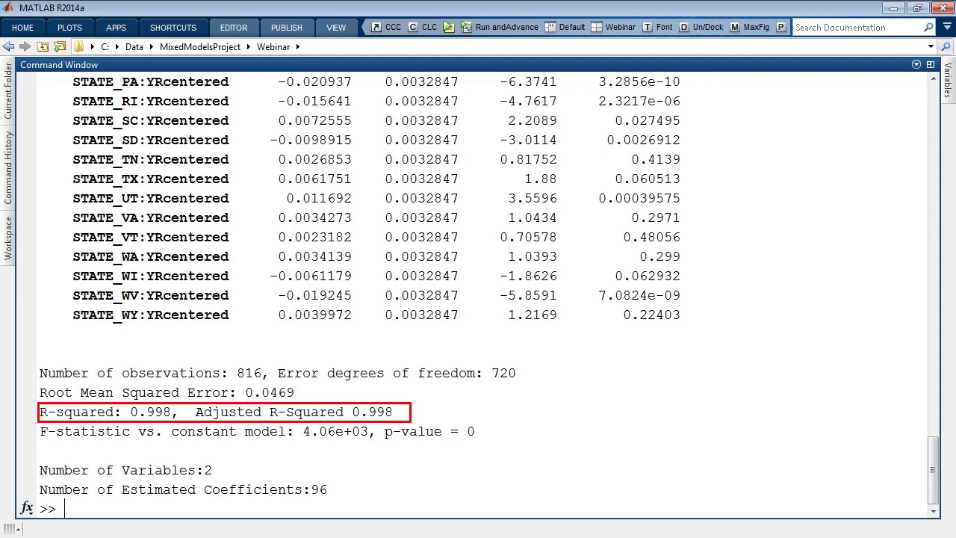
key(Escape)
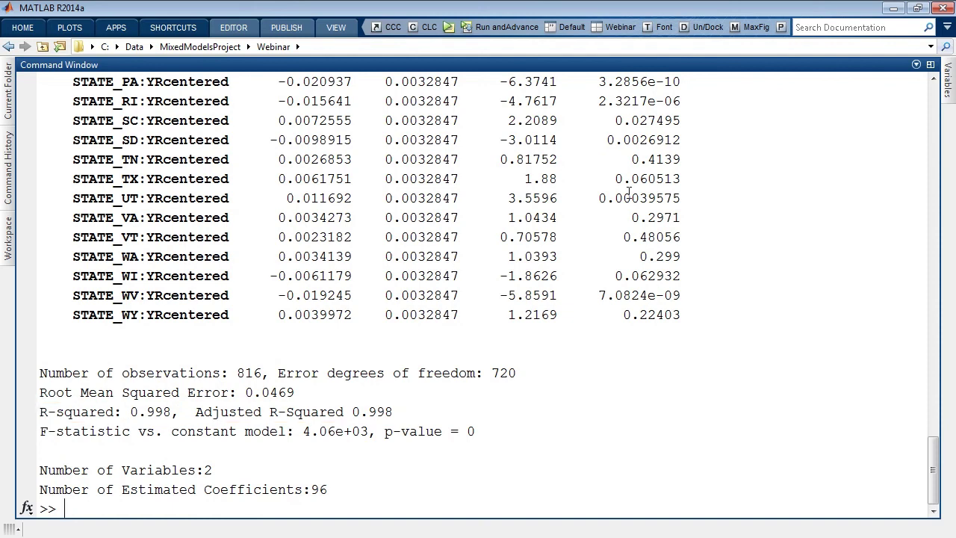
double_click(586, 64)
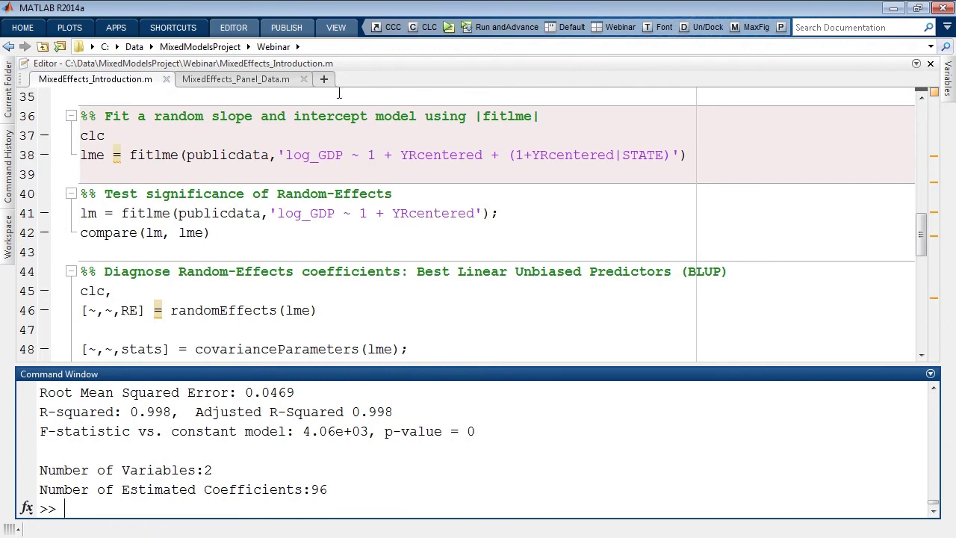
Step: Highlight fitlme and the parts of its (1+YRcentered|STATE) term, and run the random slope and intercept model section
drag(130, 154, 180, 154)
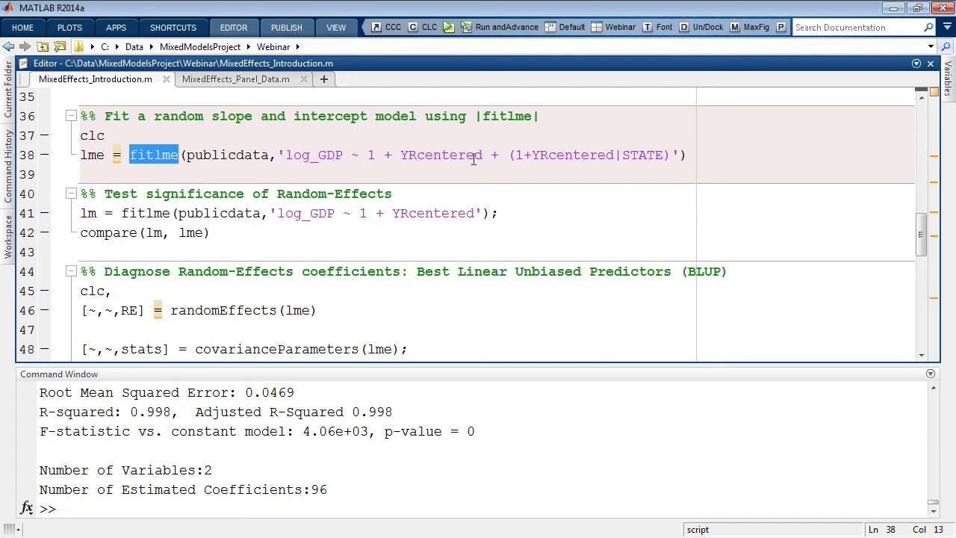
drag(506, 154, 673, 154)
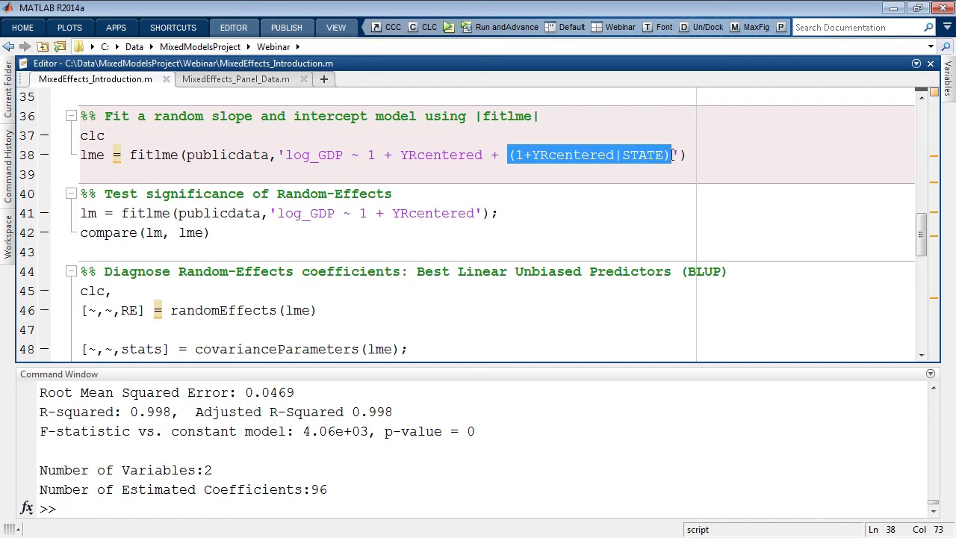
click(516, 155)
drag(516, 155, 661, 161)
click(623, 159)
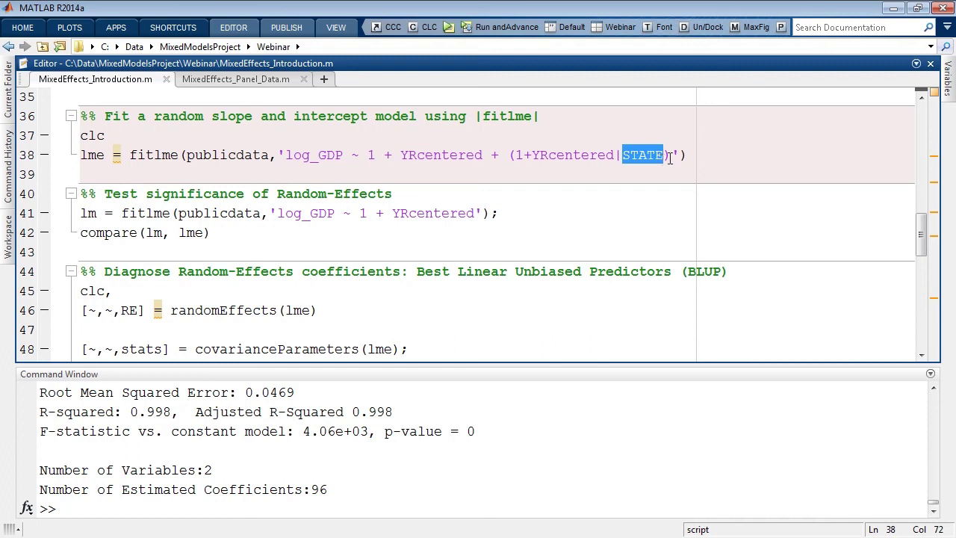
drag(517, 154, 617, 154)
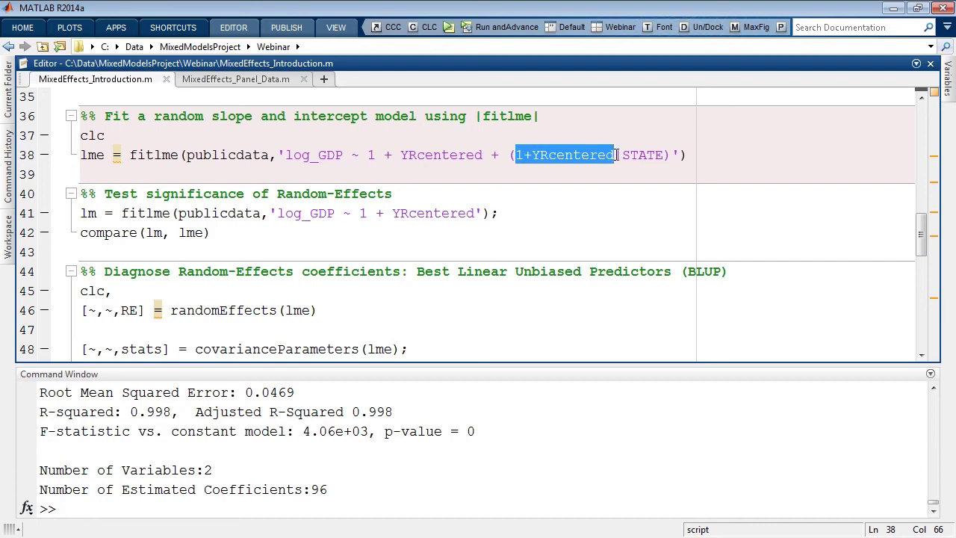
click(514, 29)
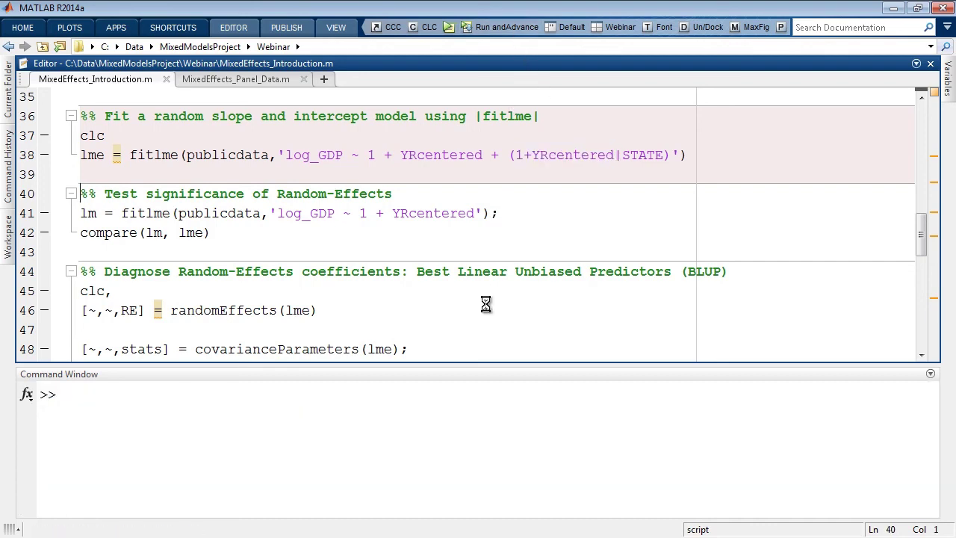
Step: Maximize the Command Window to examine the lme model's fixed effects and random effects covariance parameters, and restore the layout
double_click(480, 370)
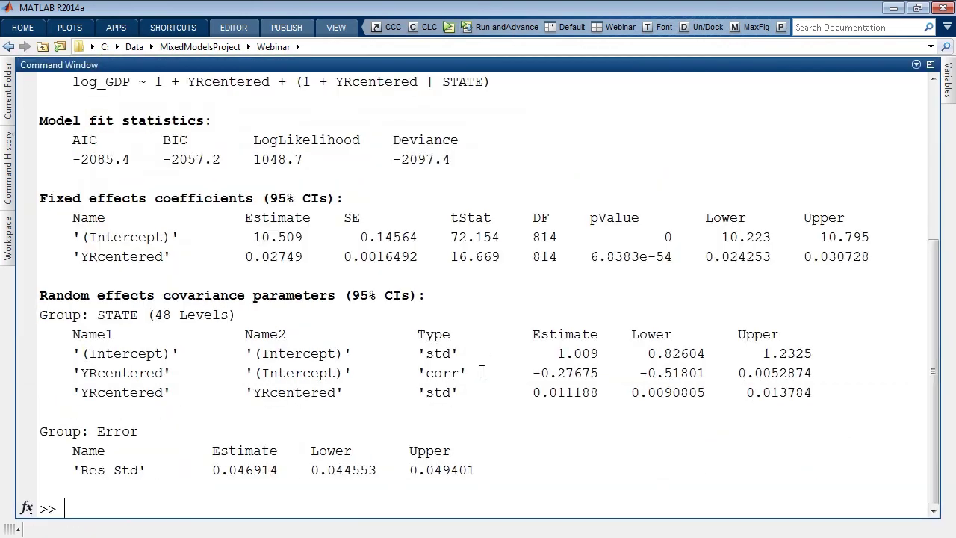
scroll(481, 371, up, 4)
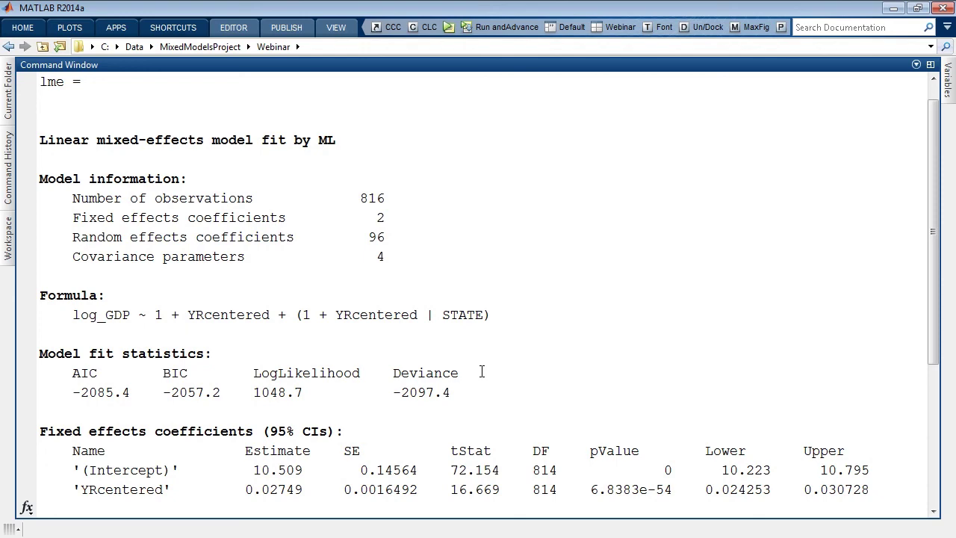
scroll(481, 371, down, 3)
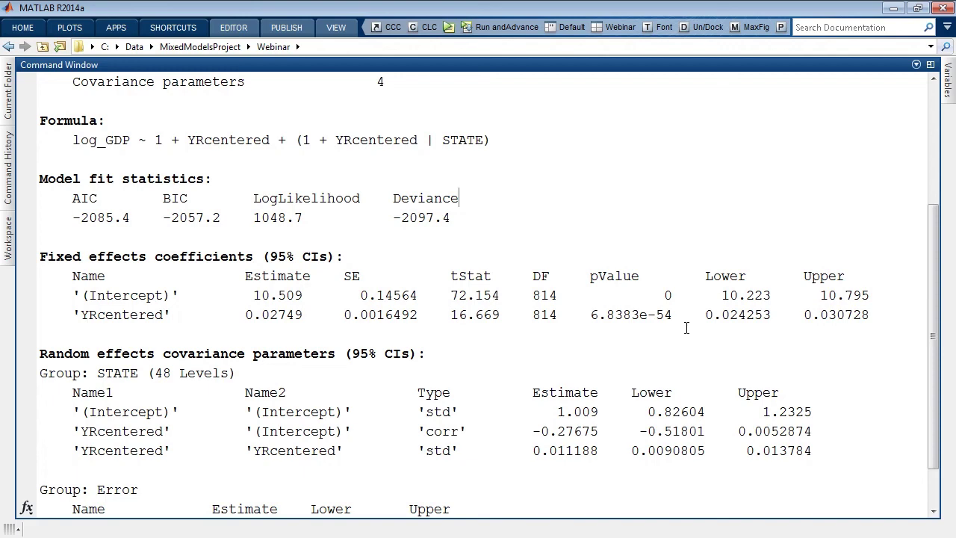
scroll(687, 323, down, 1)
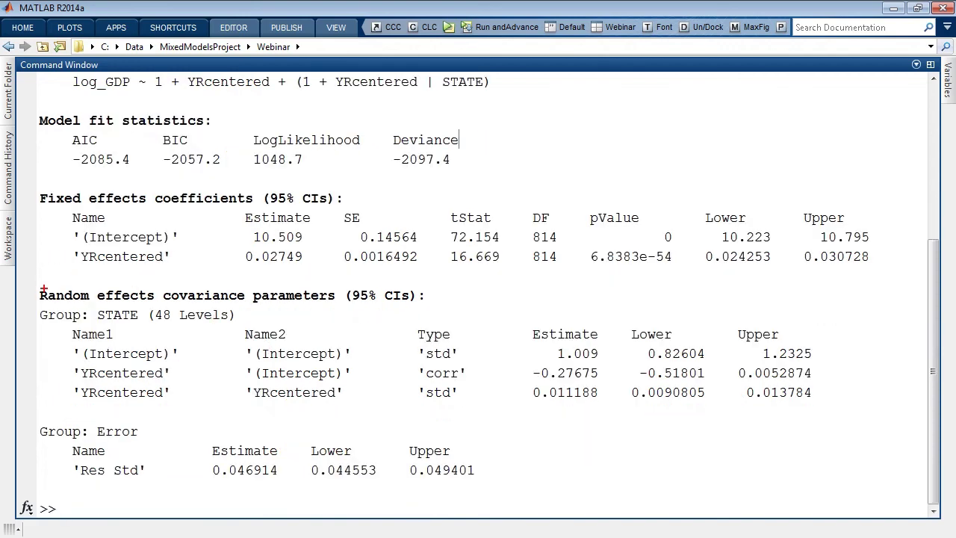
mouse_move(30, 286)
mouse_down()
mouse_move(124, 322)
mouse_move(513, 357)
mouse_move(835, 400)
mouse_up()
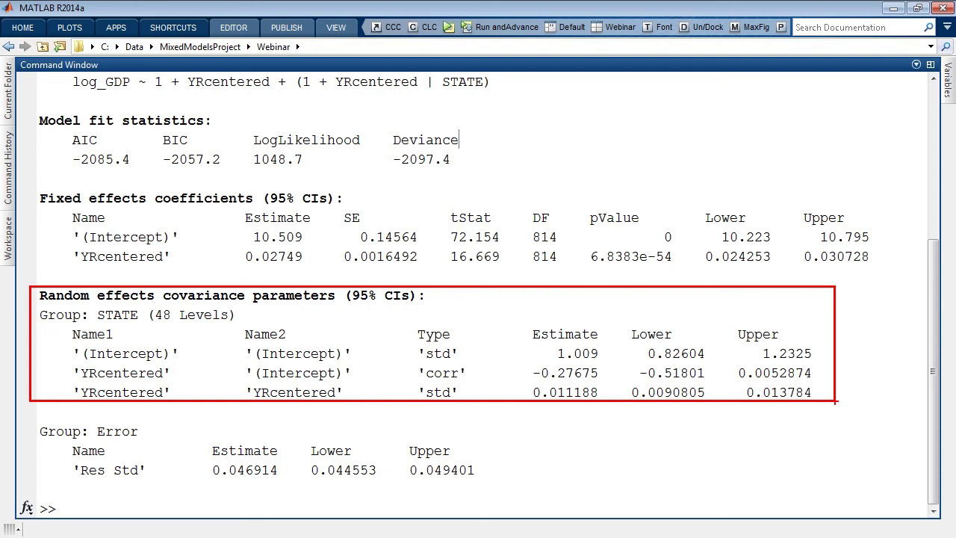
key(Escape)
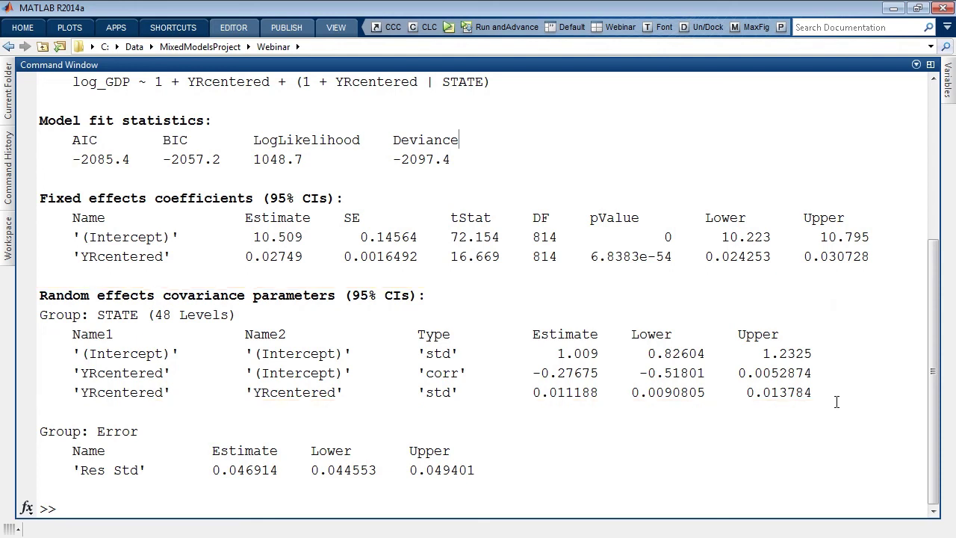
double_click(403, 65)
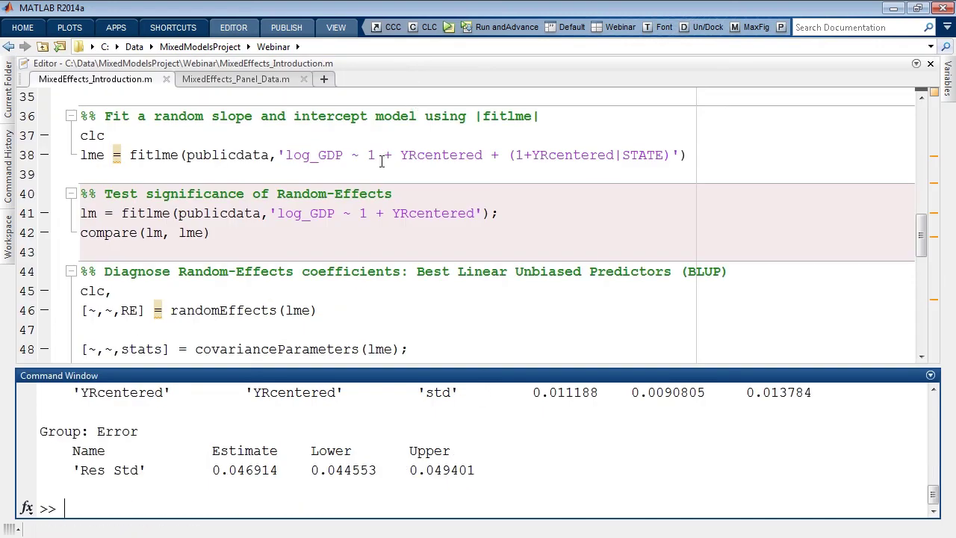
Step: Run the "Test significance of Random-Effects" section comparing lm with lme, and enlarge the Command Window to show the likelihood ratio test
drag(333, 366, 332, 373)
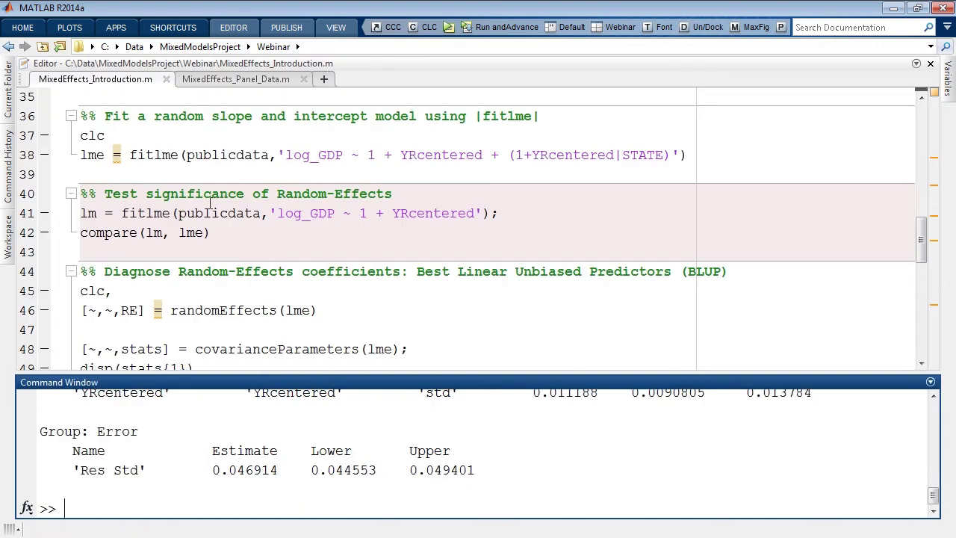
drag(216, 235, 82, 234)
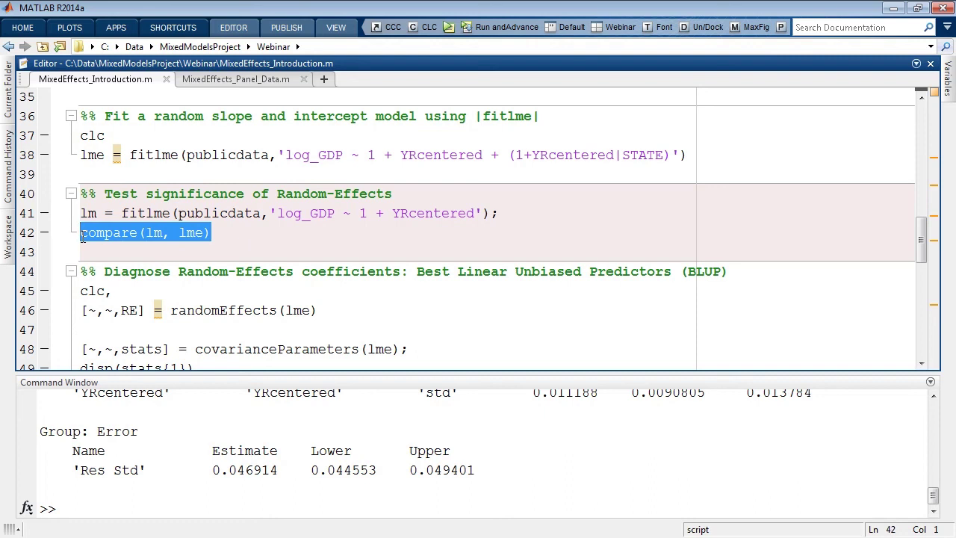
click(252, 230)
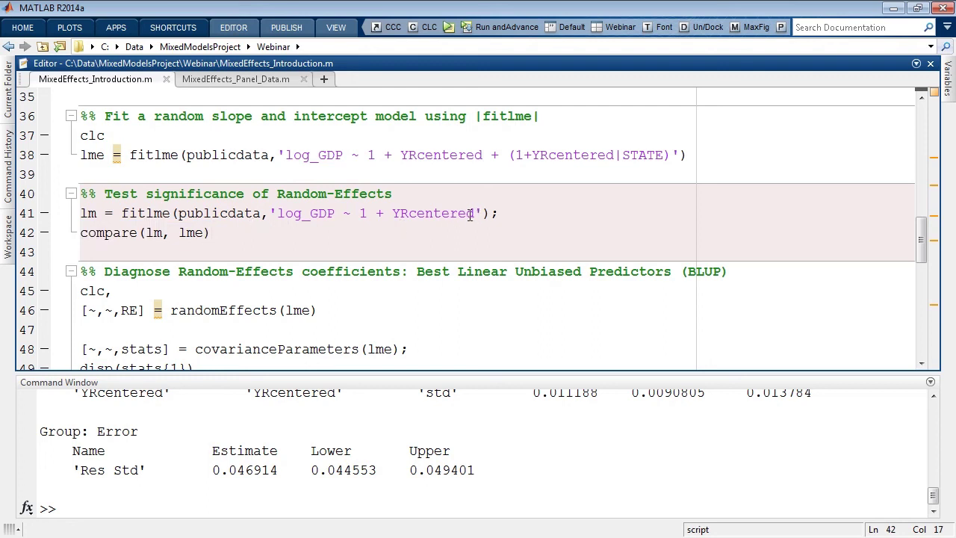
drag(277, 213, 479, 212)
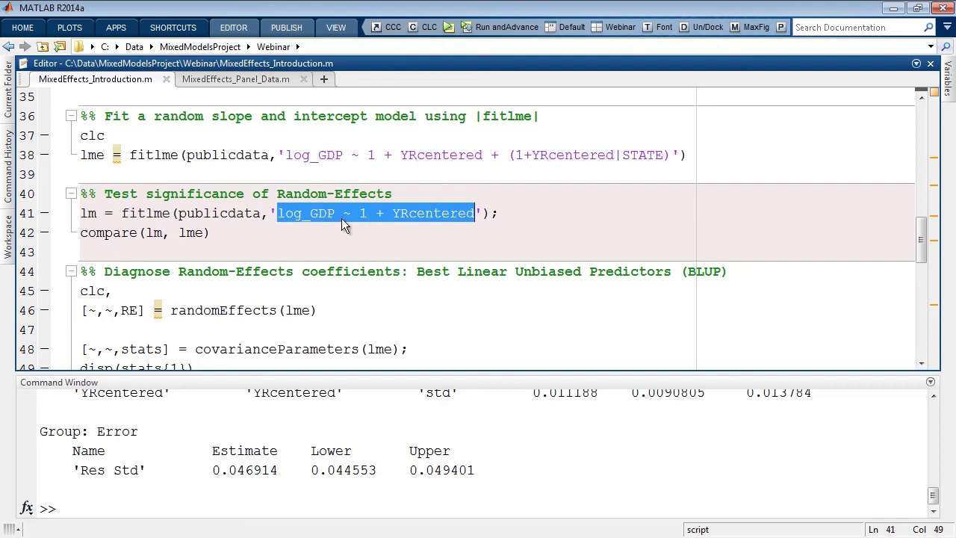
click(496, 26)
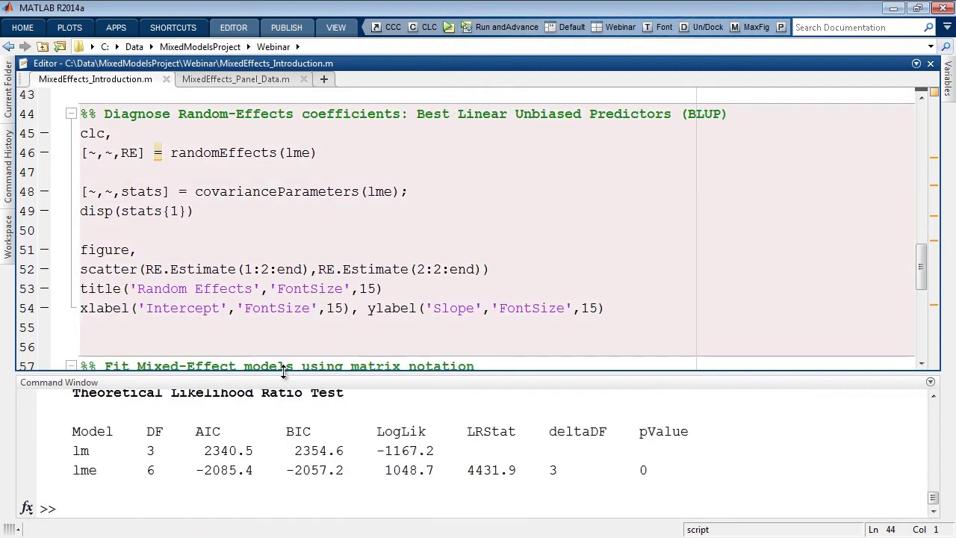
drag(290, 372, 291, 321)
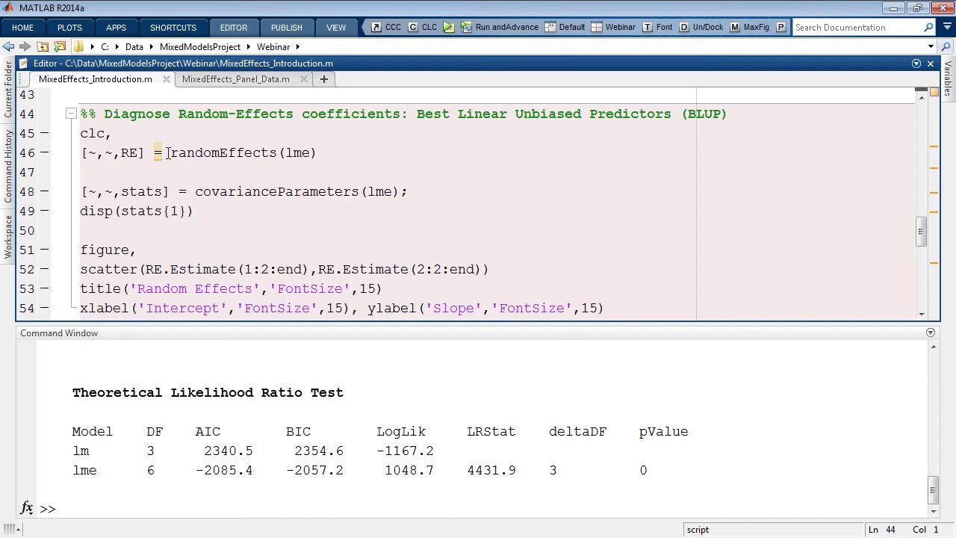
Step: Highlight randomEffects and covarianceParameters, and run the section that diagnoses the random-effects coefficients (BLUP)
drag(171, 153, 288, 152)
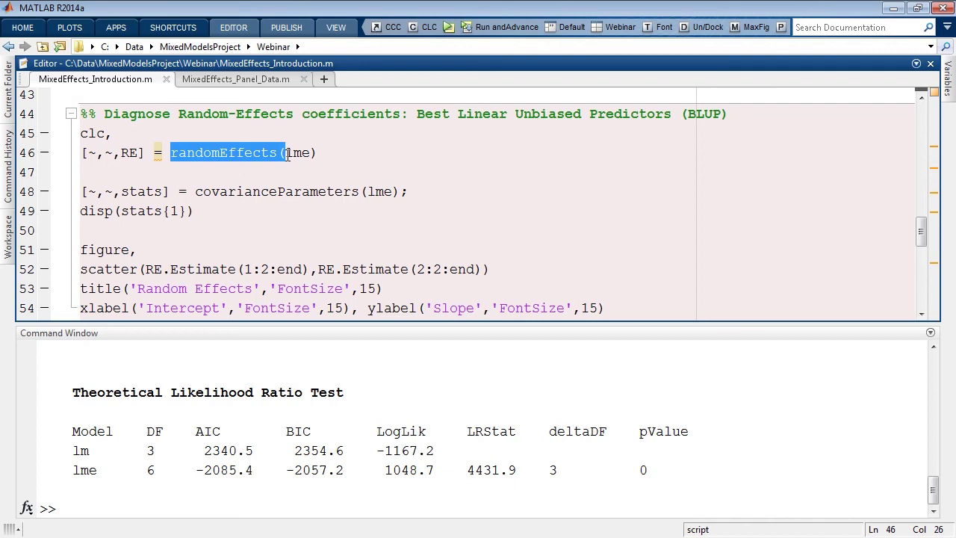
drag(195, 191, 360, 192)
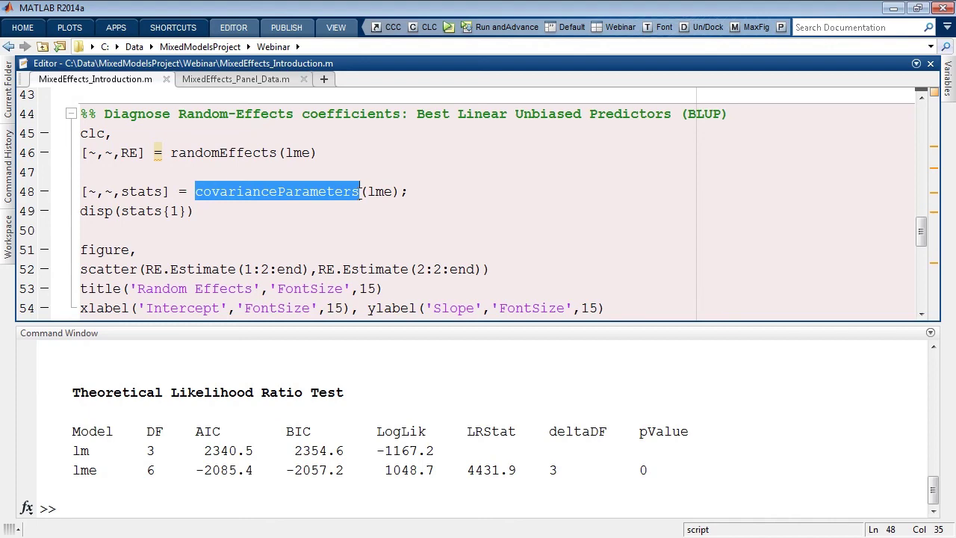
click(497, 29)
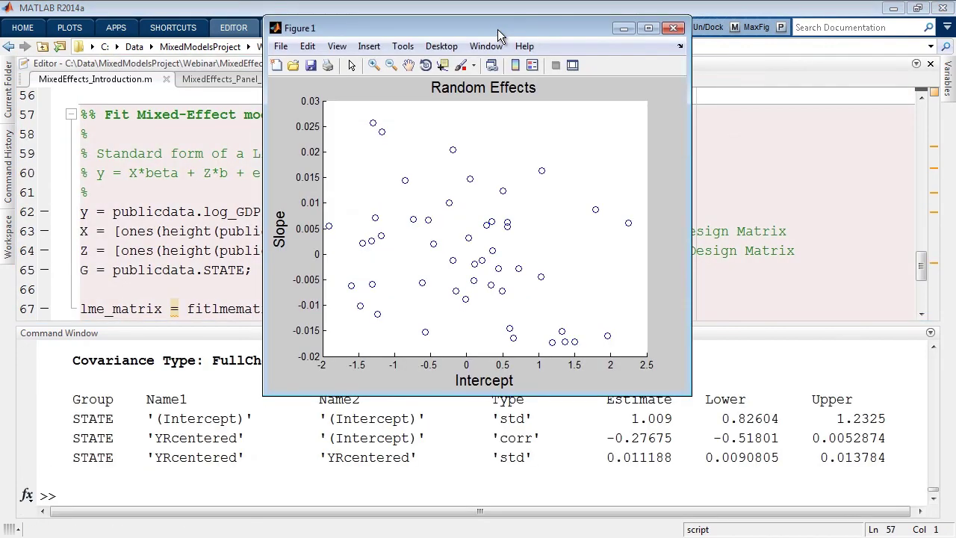
Step: Examine the Random Effects scatter plot full screen, and close it to highlight the 'corr' estimate between YRcentered and (Intercept)
double_click(498, 29)
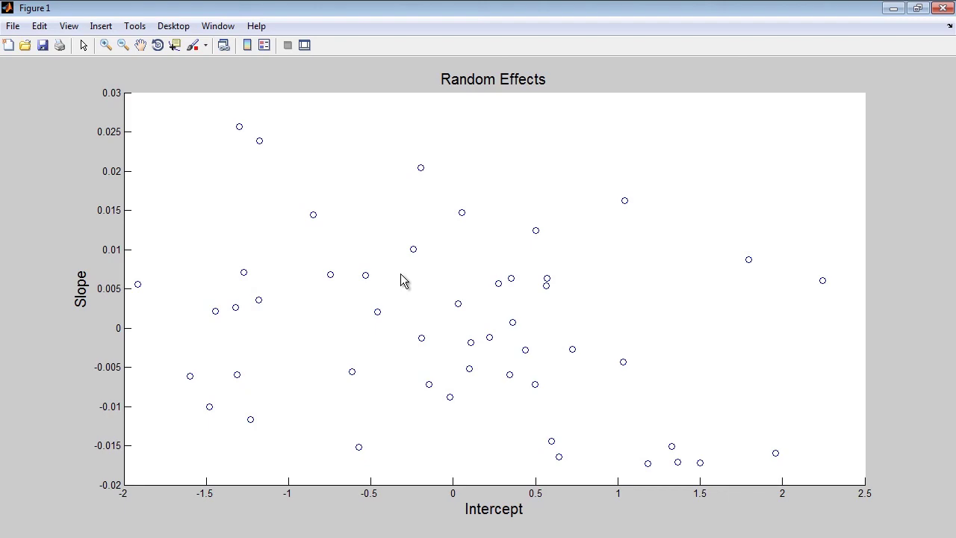
click(941, 8)
drag(608, 438, 679, 437)
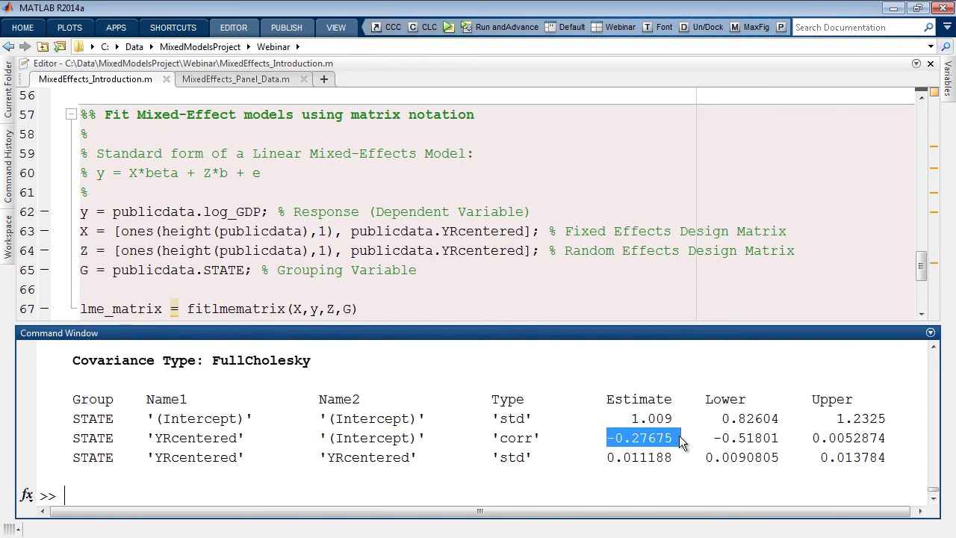
Step: Highlight the YRcentered terms in the X and Z design matrices and fitlmematrix, and run the matrix-notation section
click(483, 178)
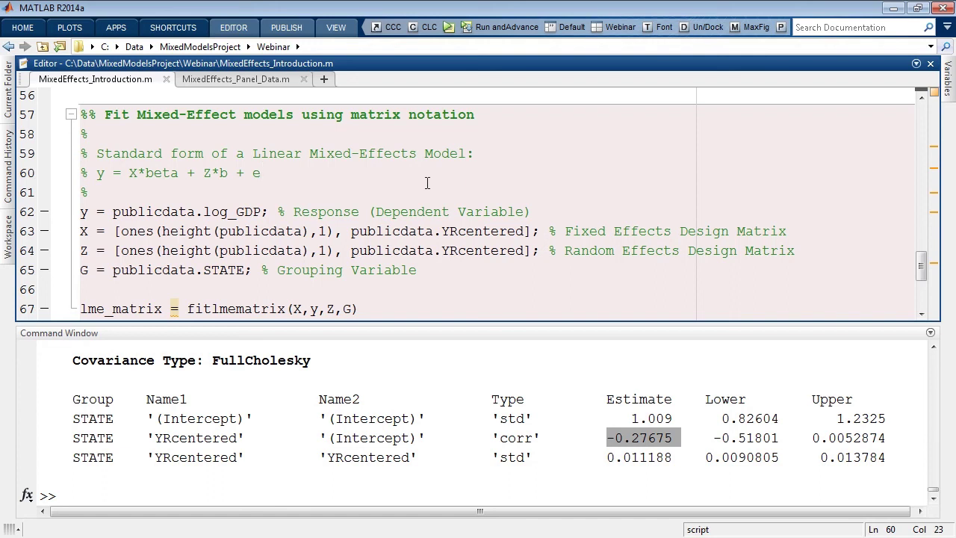
drag(120, 231, 528, 236)
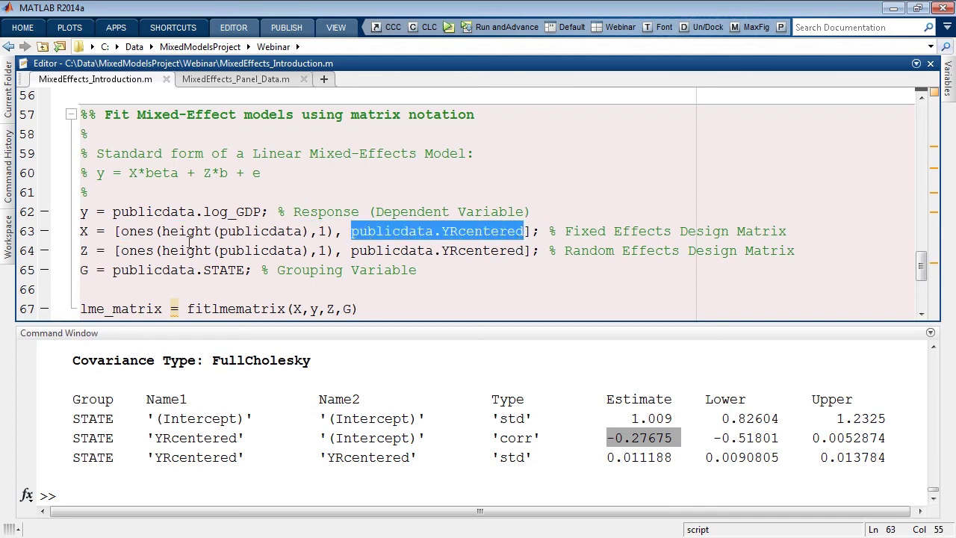
drag(80, 251, 527, 253)
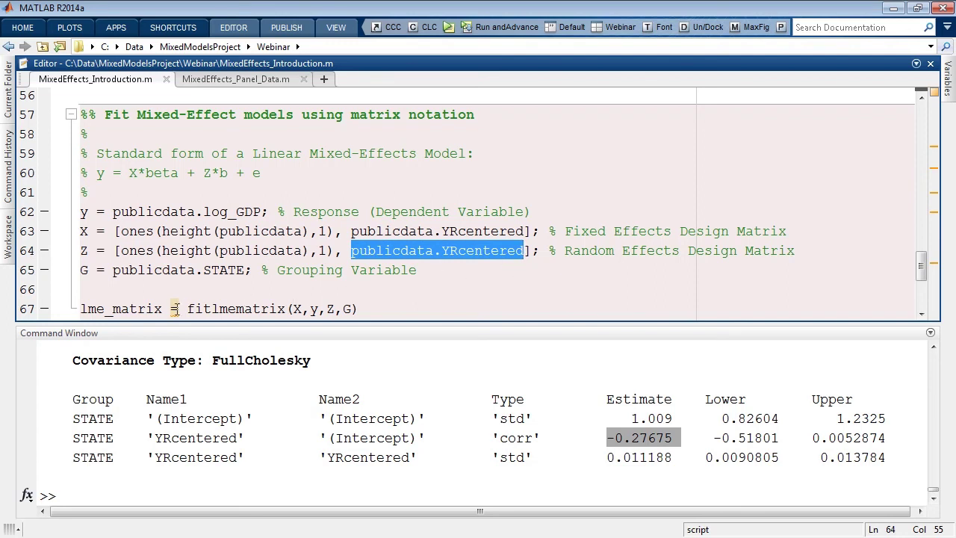
drag(187, 309, 286, 309)
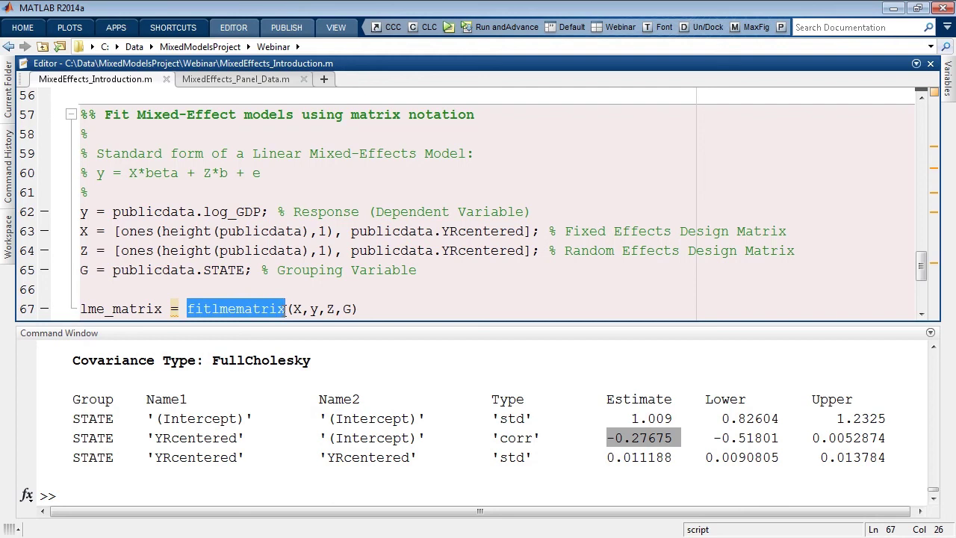
click(521, 31)
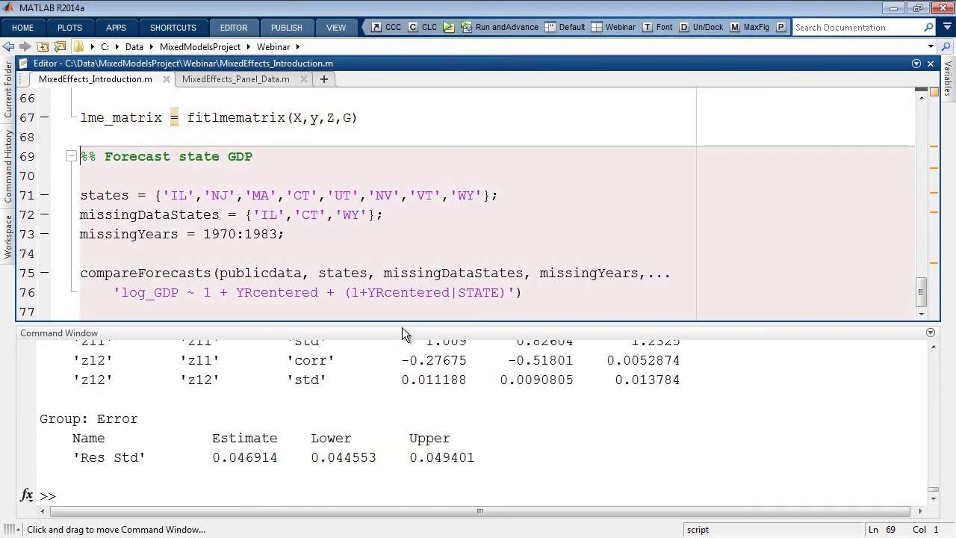
Step: Enlarge the Command Window to highlight the 'corr' estimate between z12 and z11, and shrink it again
drag(402, 321, 402, 255)
drag(402, 360, 468, 360)
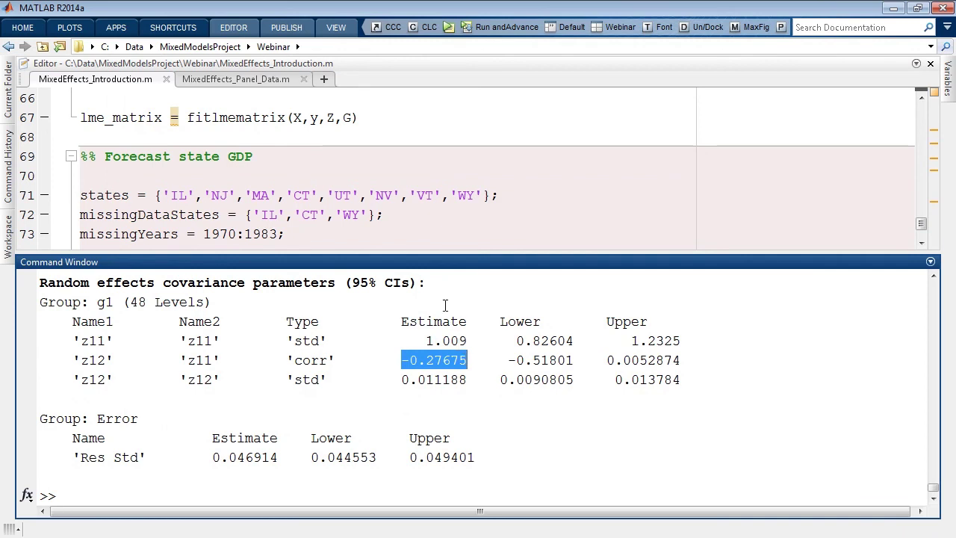
drag(428, 257, 430, 366)
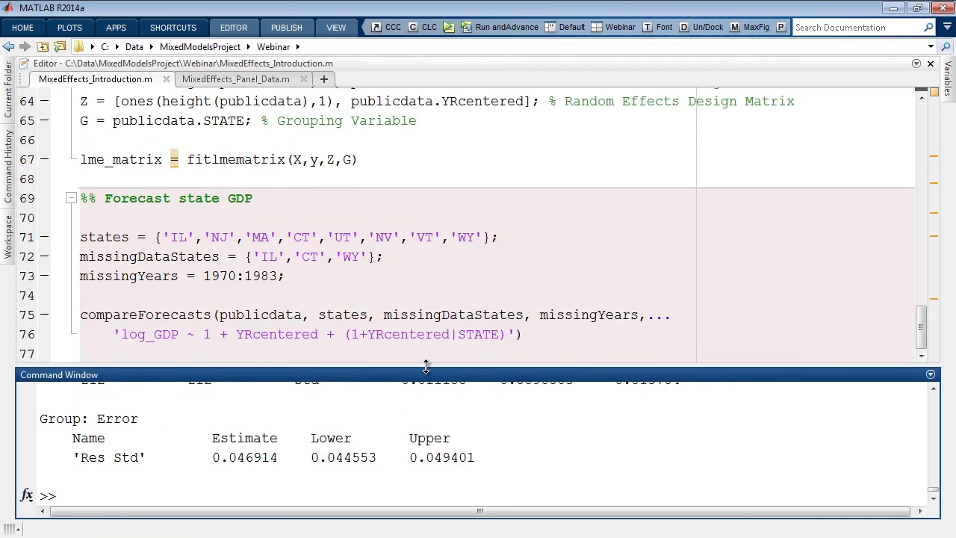
Step: Highlight the states, missing-data states, missing years 1970:1983 and model formula, and run the "Forecast state GDP" section
click(468, 290)
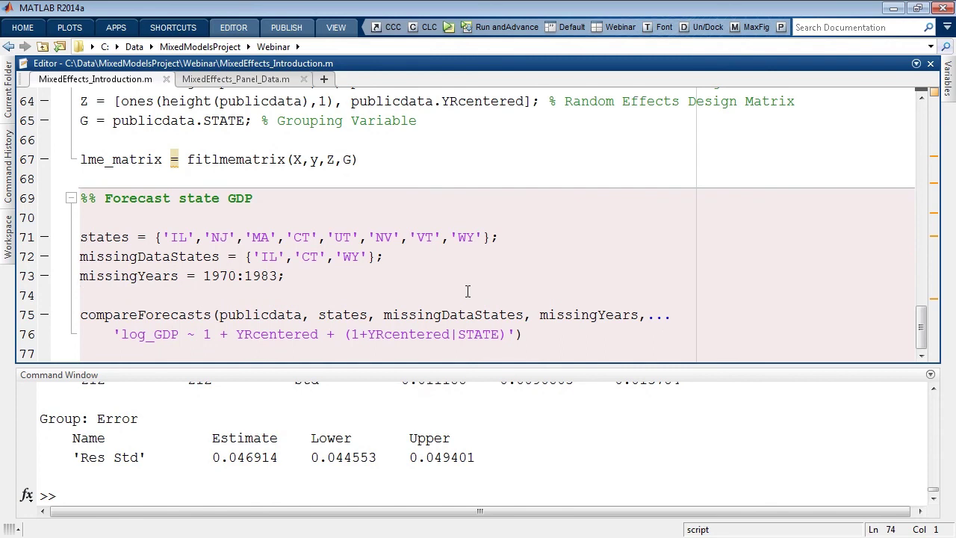
drag(154, 236, 494, 237)
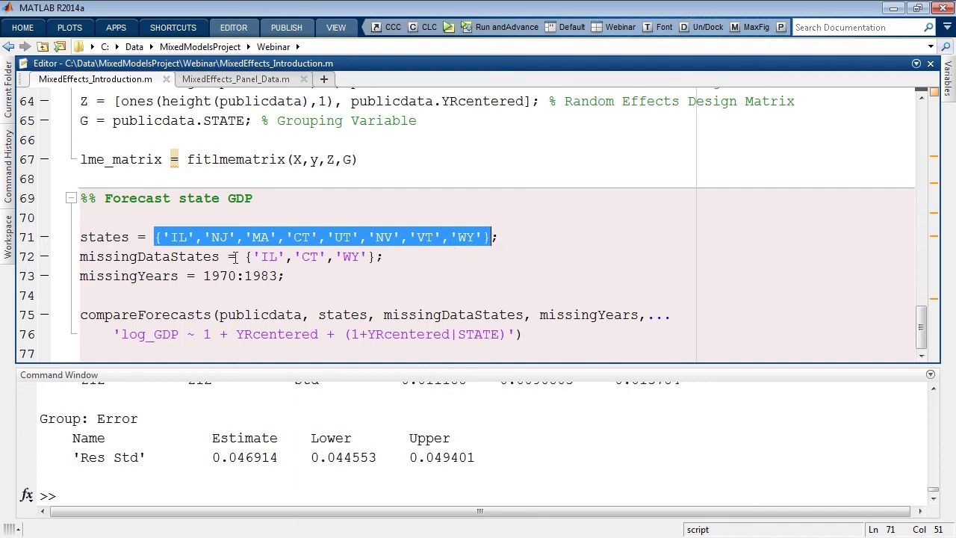
drag(203, 276, 377, 256)
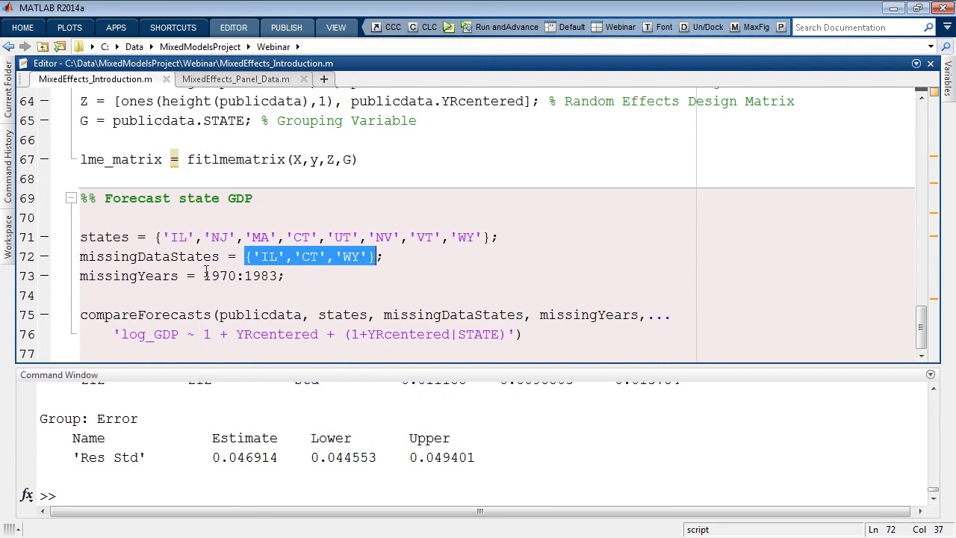
drag(205, 275, 282, 275)
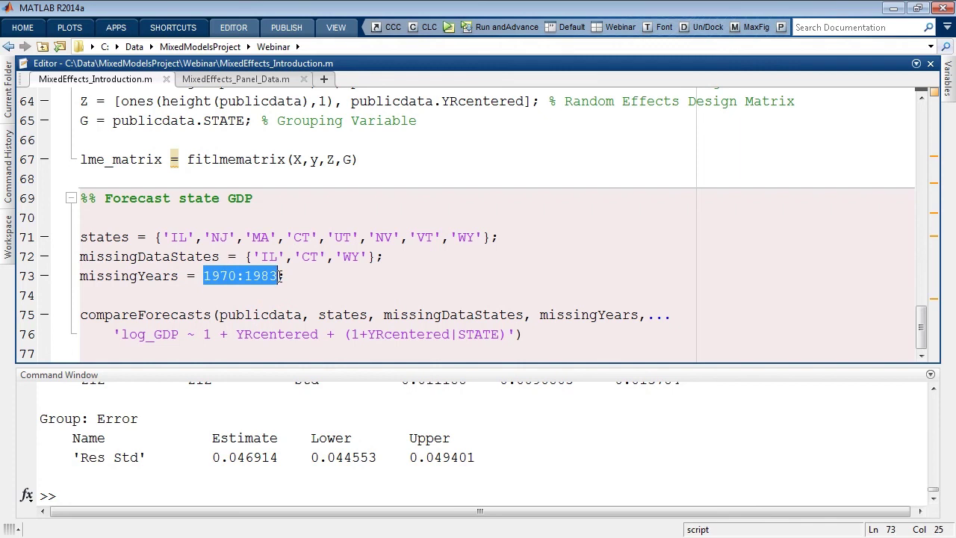
drag(121, 333, 510, 337)
click(507, 28)
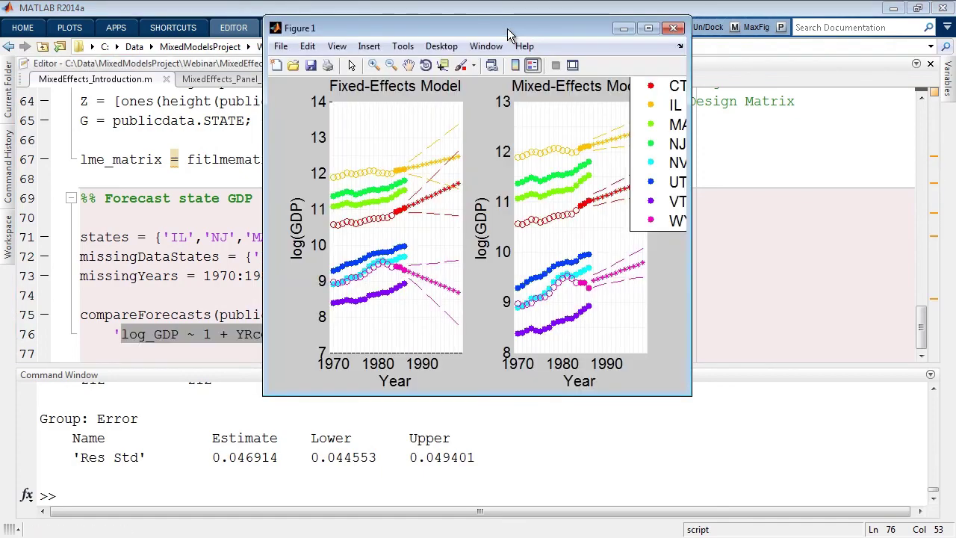
Step: Compare the fixed-effects and mixed-effects forecast plots full screen, close the figure and minimize MATLAB
double_click(507, 28)
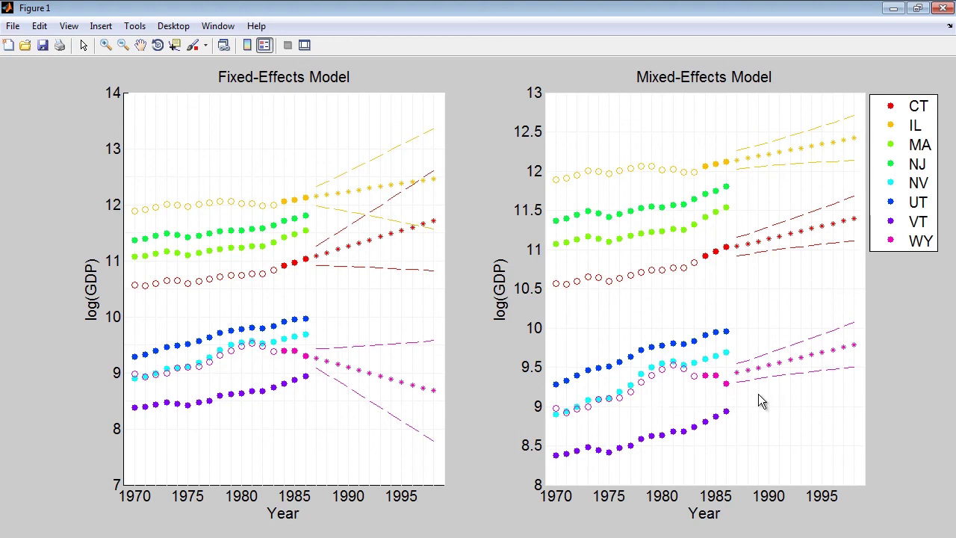
click(942, 8)
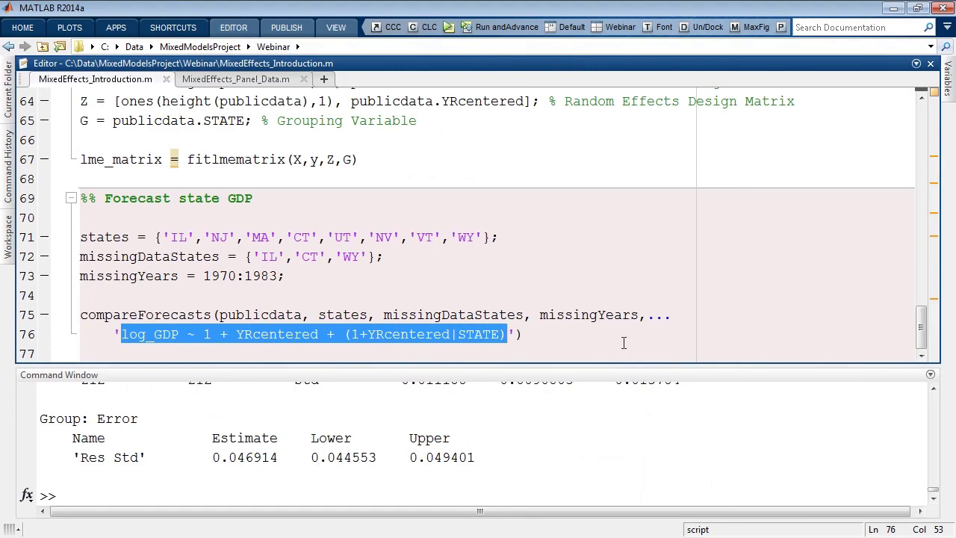
click(893, 9)
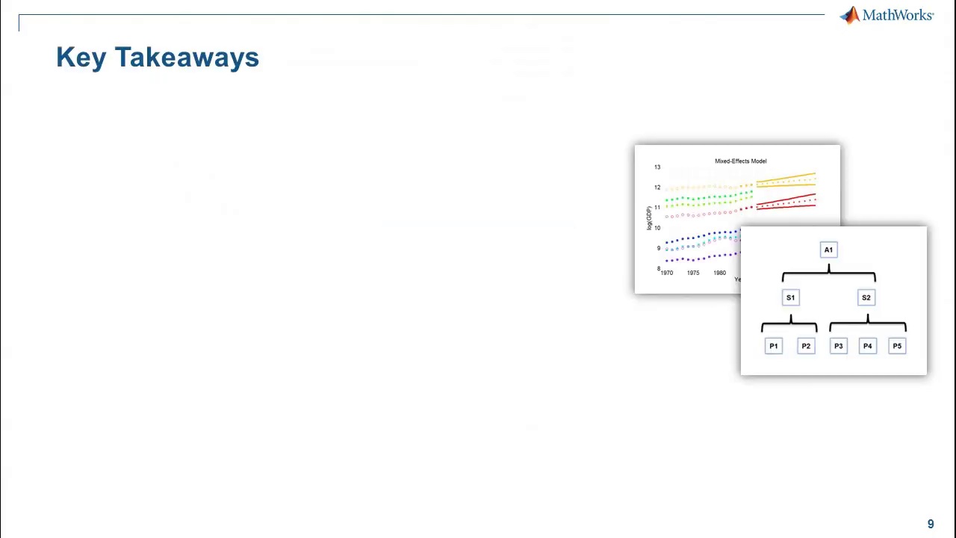
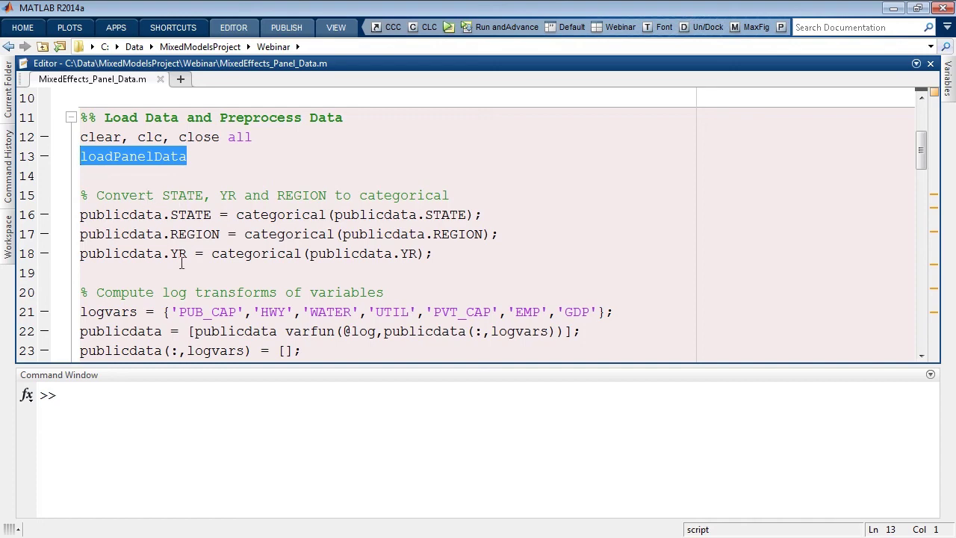
Step: Review the categorical conversions and log transforms in MixedEffects_Panel_Data.m, and run the "Load Data and Preprocess Data" section
click(136, 273)
scroll(141, 268, down, 2)
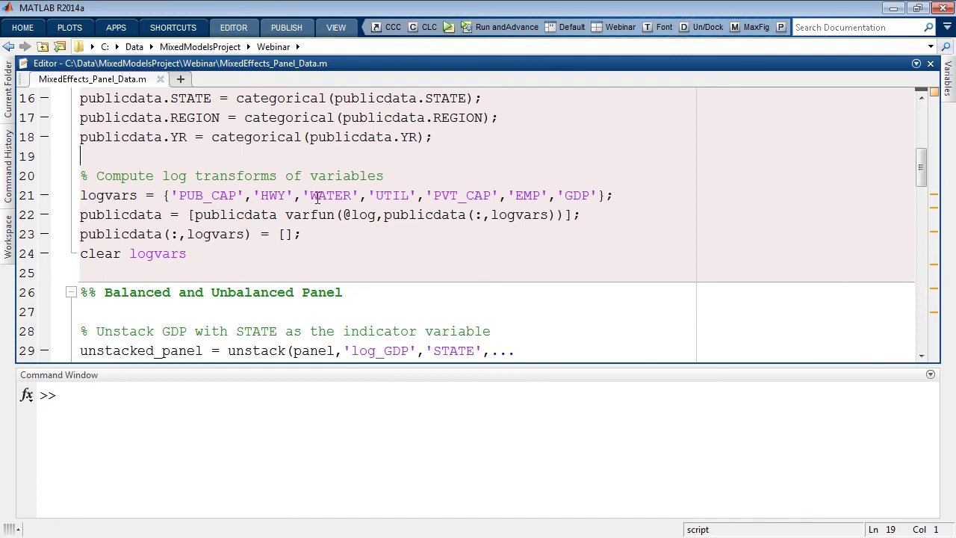
click(220, 268)
click(469, 30)
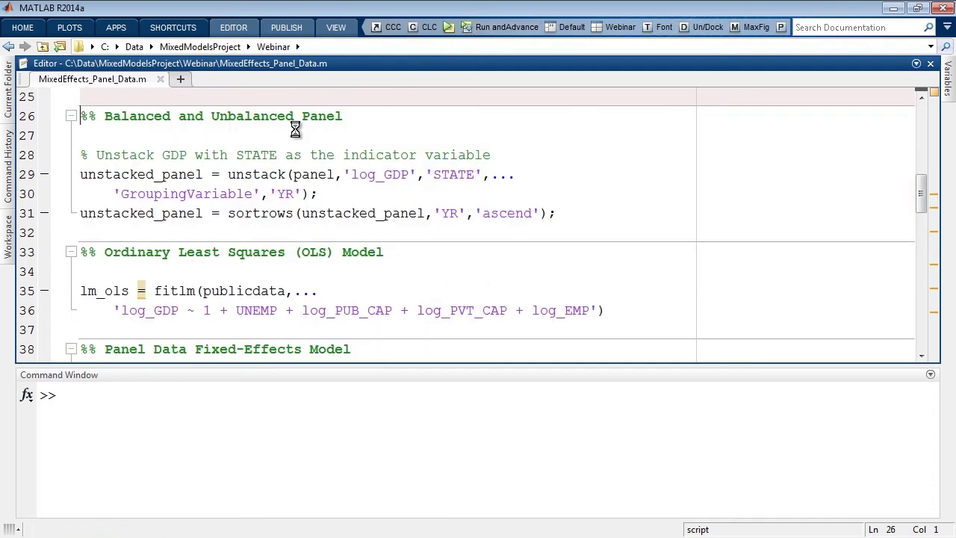
Step: Open the publicdata table from the Workspace and examine the YR values for states AL and AZ
click(8, 236)
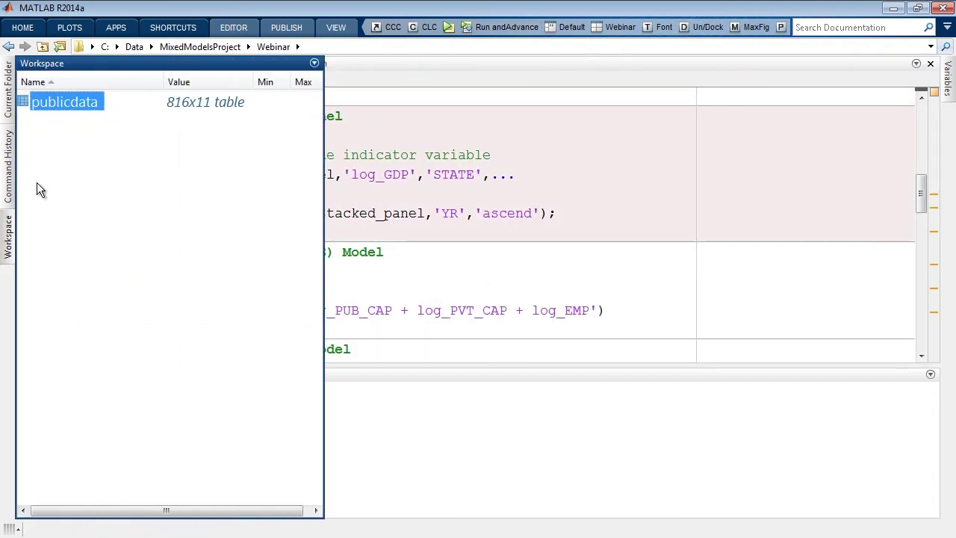
double_click(21, 106)
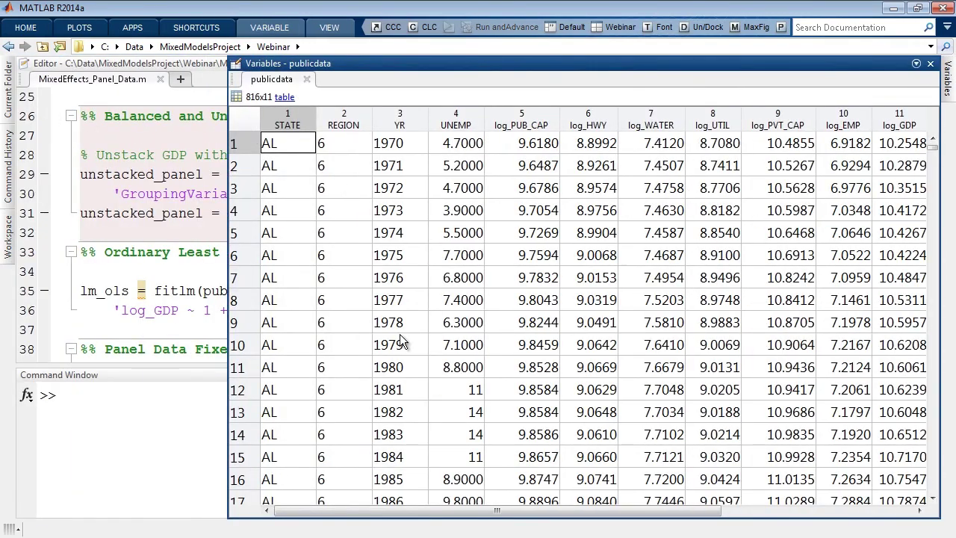
drag(425, 510, 362, 512)
scroll(315, 213, down, 1)
scroll(316, 215, up, 1)
click(407, 144)
drag(406, 147, 403, 500)
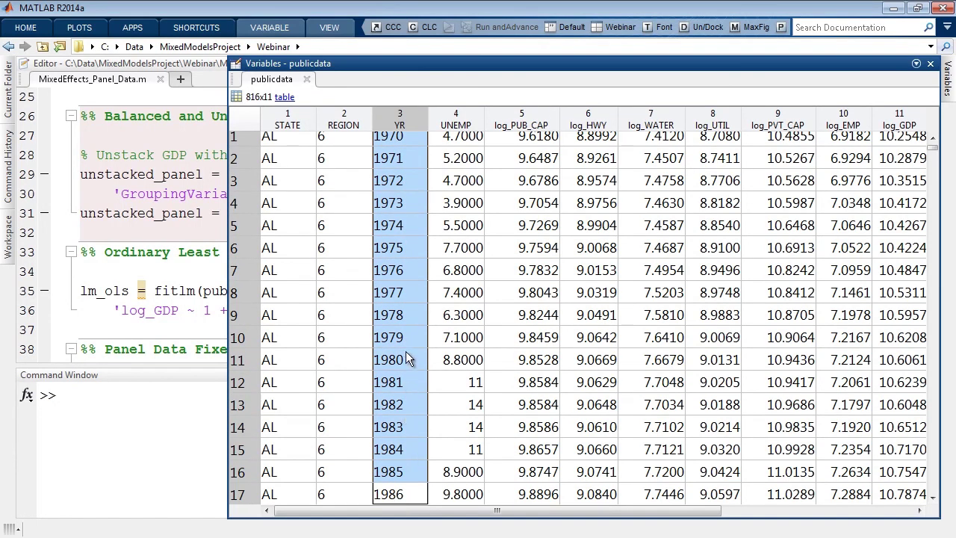
scroll(405, 344, down, 3)
scroll(284, 330, down, 1)
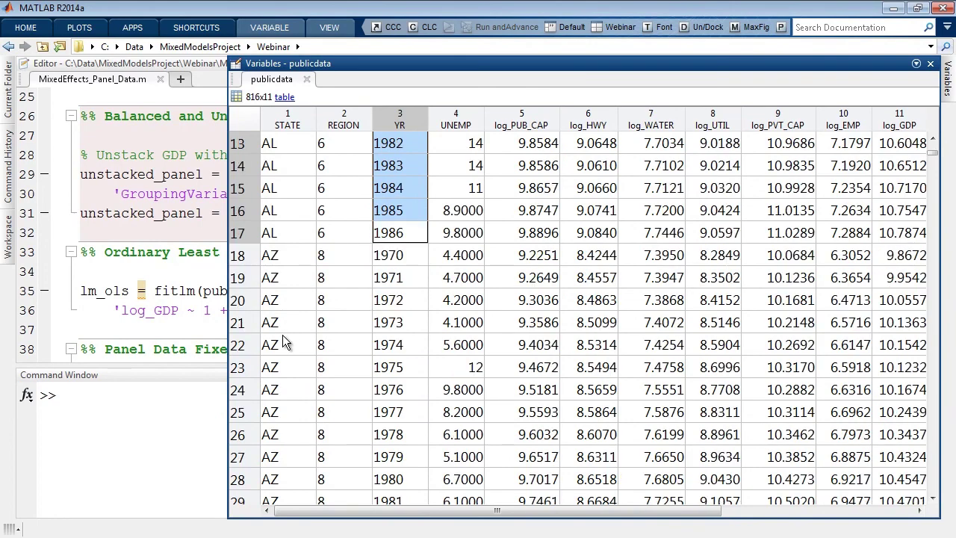
scroll(282, 342, down, 1)
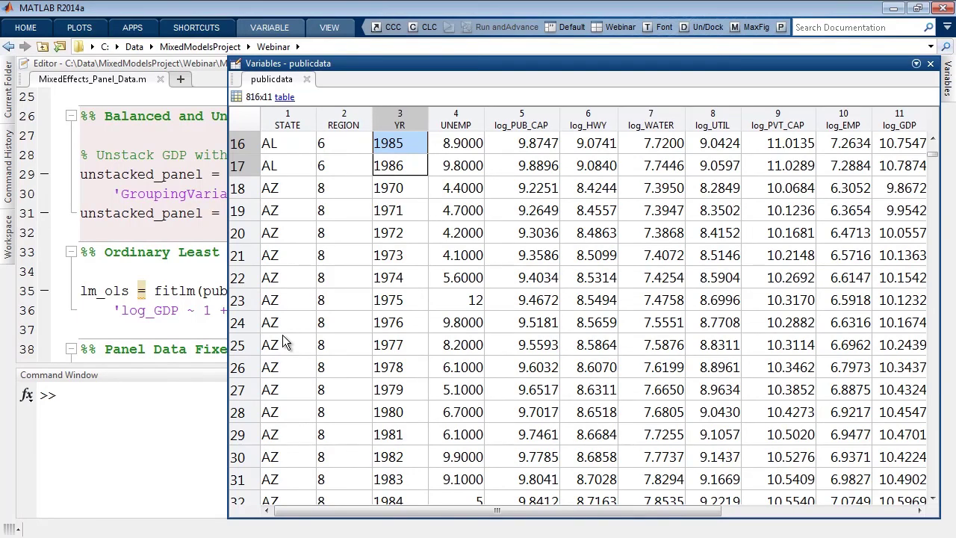
Step: Duplicate the publicdata table in the Workspace, rename the copy as panel and open it
click(10, 237)
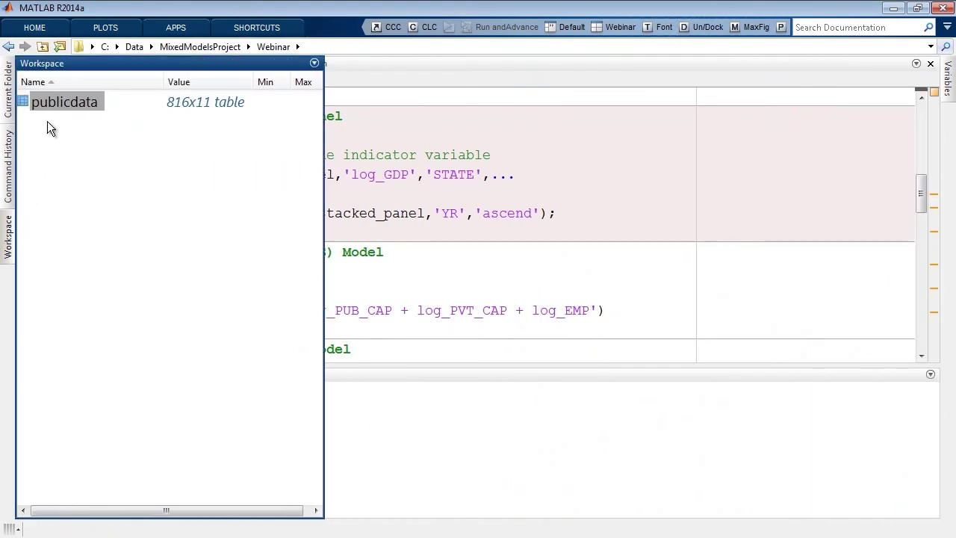
right_click(42, 100)
click(88, 166)
click(71, 121)
click(72, 121)
text(panel)
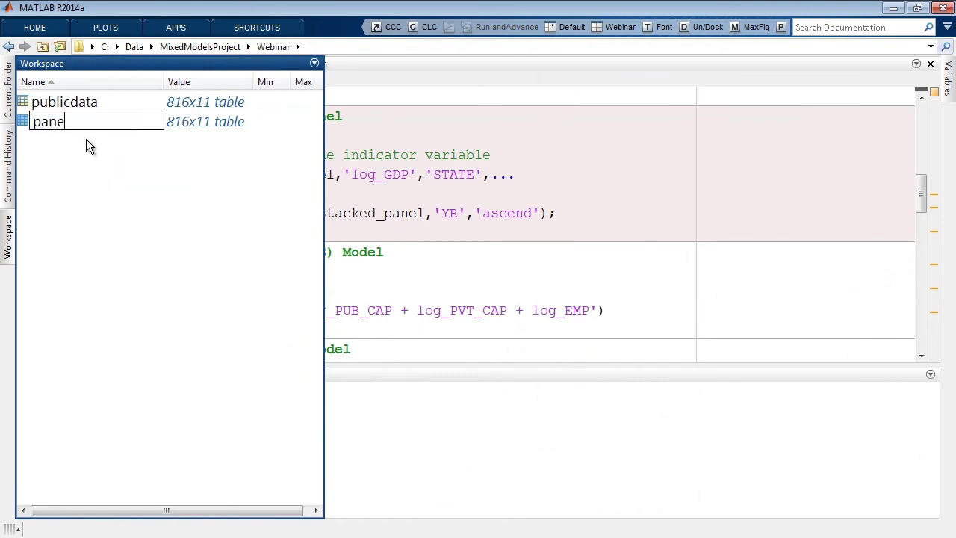
key(Return)
key(Return)
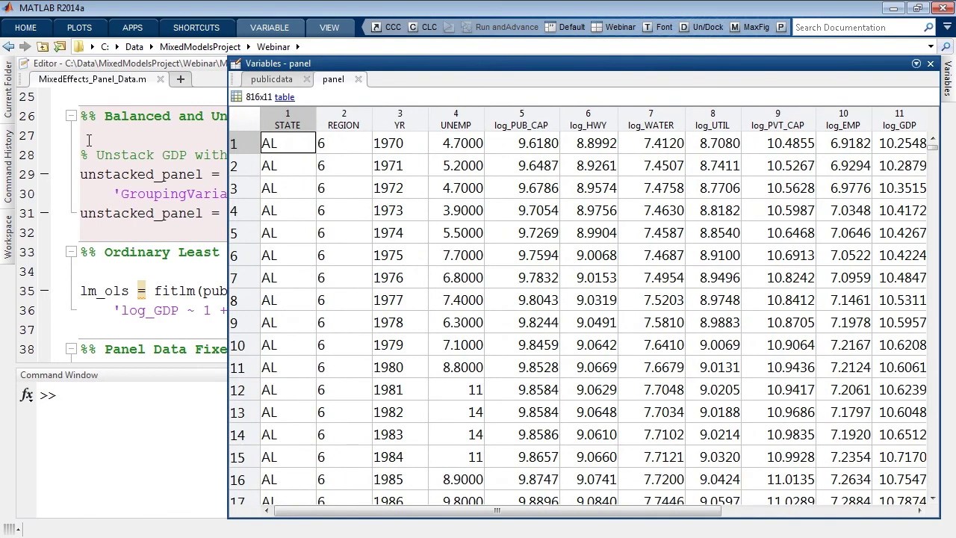
Step: Delete rows 1 to 4 of the panel table, covering AL for 1970 to 1973
drag(248, 147, 243, 212)
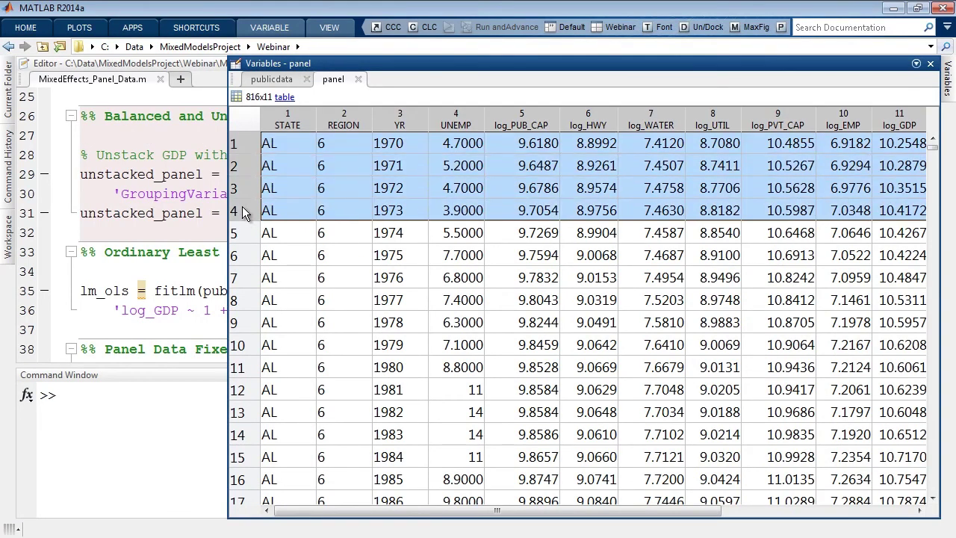
right_click(238, 143)
click(285, 241)
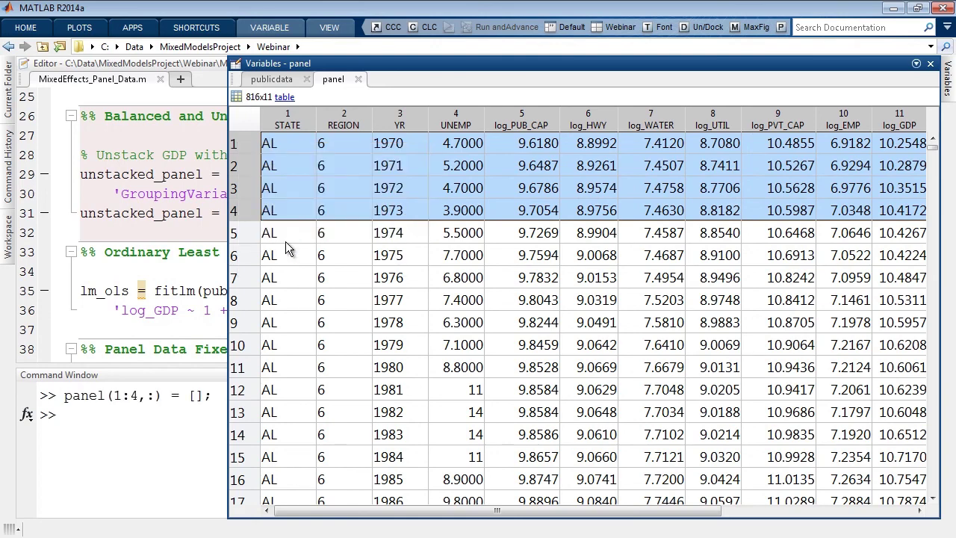
Step: Delete rows 14 to 16 of the panel table, covering AZ for 1970 to 1972, and review the remaining rows
scroll(287, 298, down, 2)
drag(248, 305, 244, 348)
right_click(239, 309)
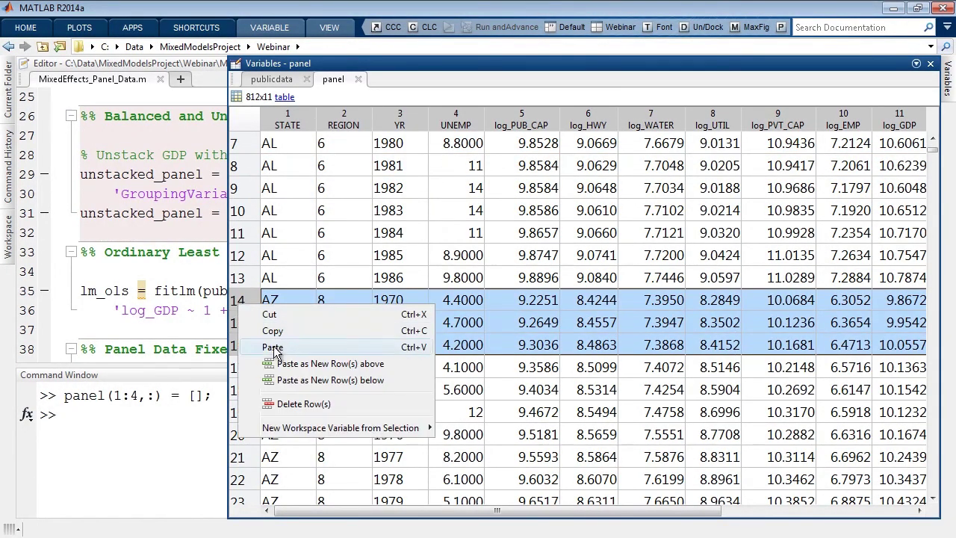
click(300, 407)
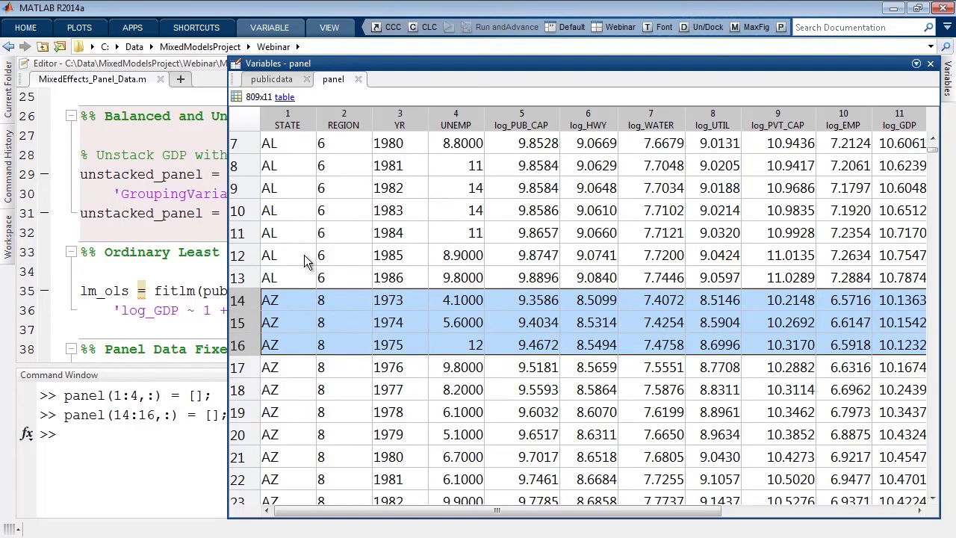
click(246, 213)
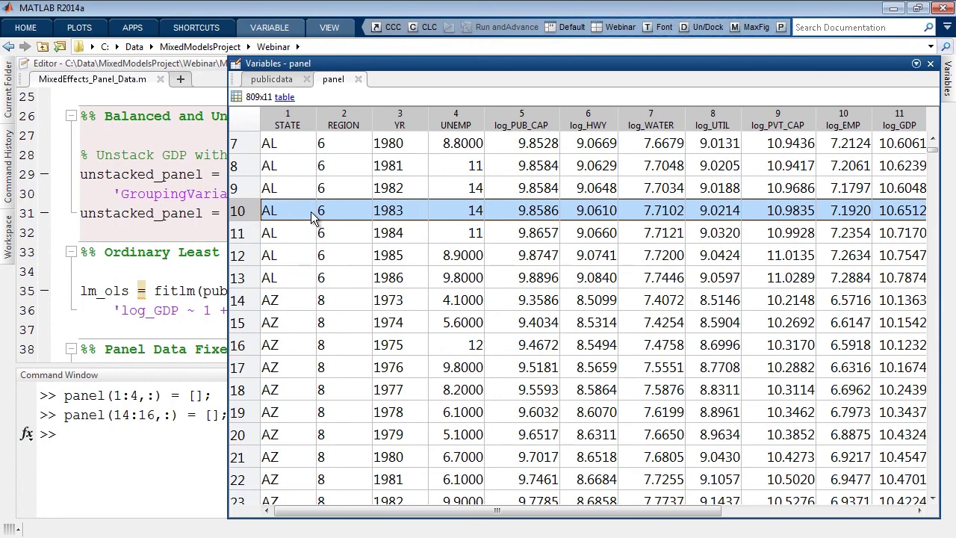
scroll(314, 216, up, 2)
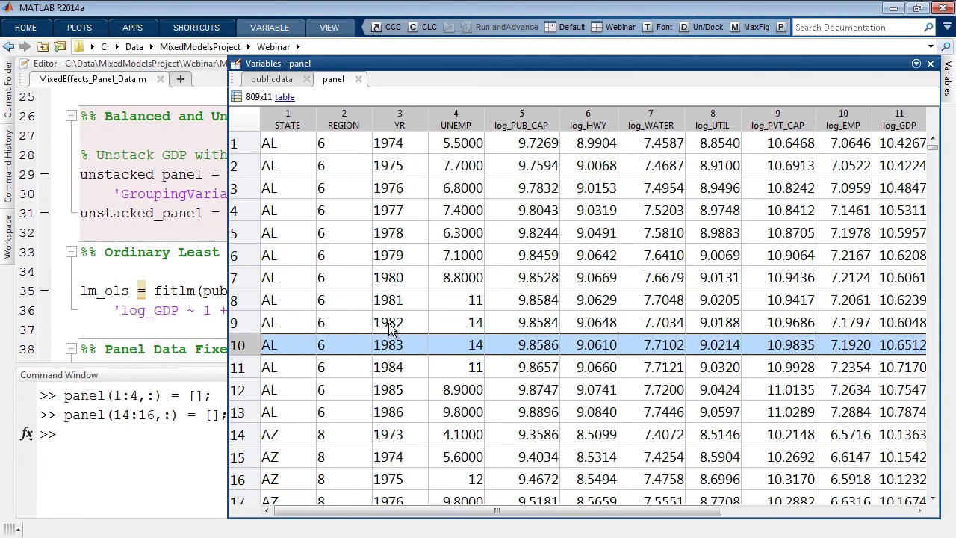
scroll(394, 233, down, 2)
scroll(393, 236, up, 2)
Step: Run the Balanced and Unbalanced Panel section to unstack log_GDP by STATE, grouped by YR, and sort the result by year
click(195, 157)
drag(228, 174, 285, 174)
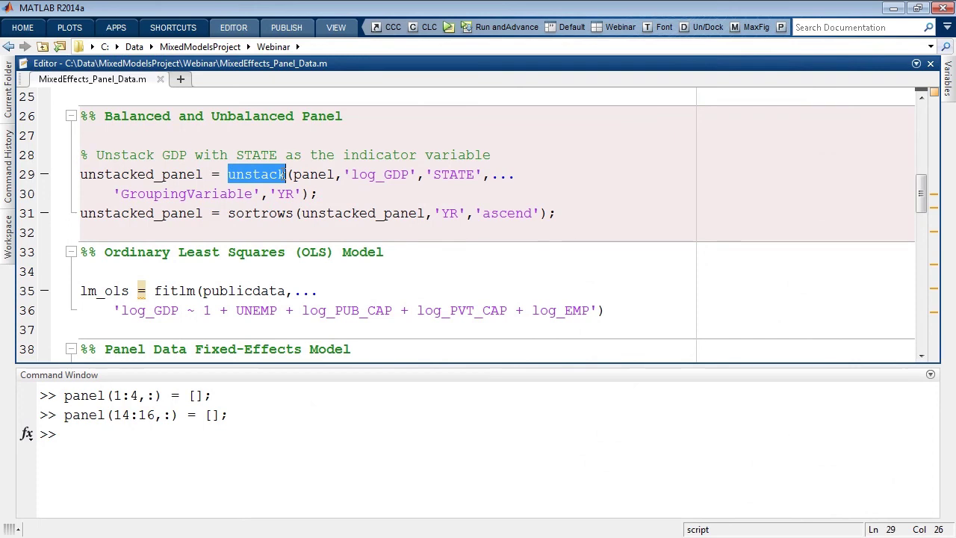
drag(294, 174, 335, 174)
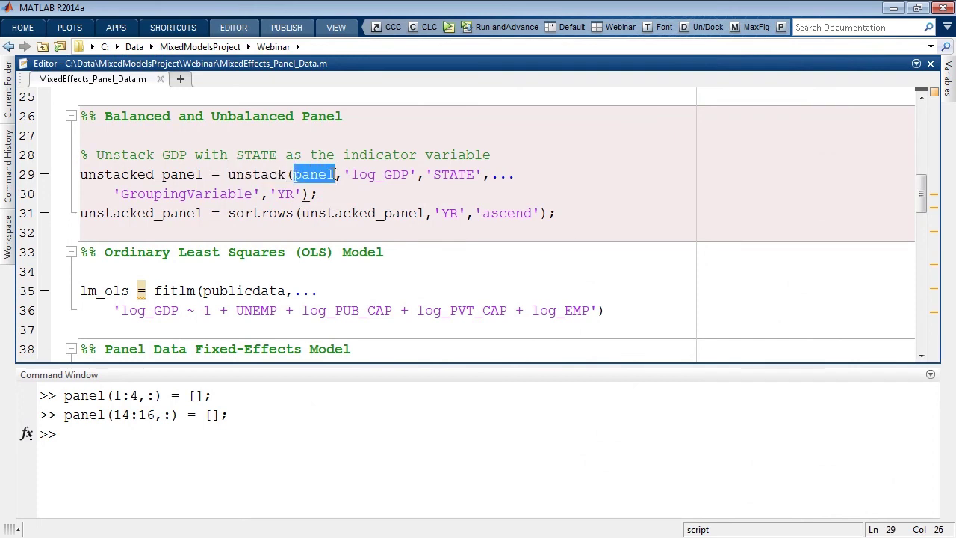
drag(434, 174, 477, 175)
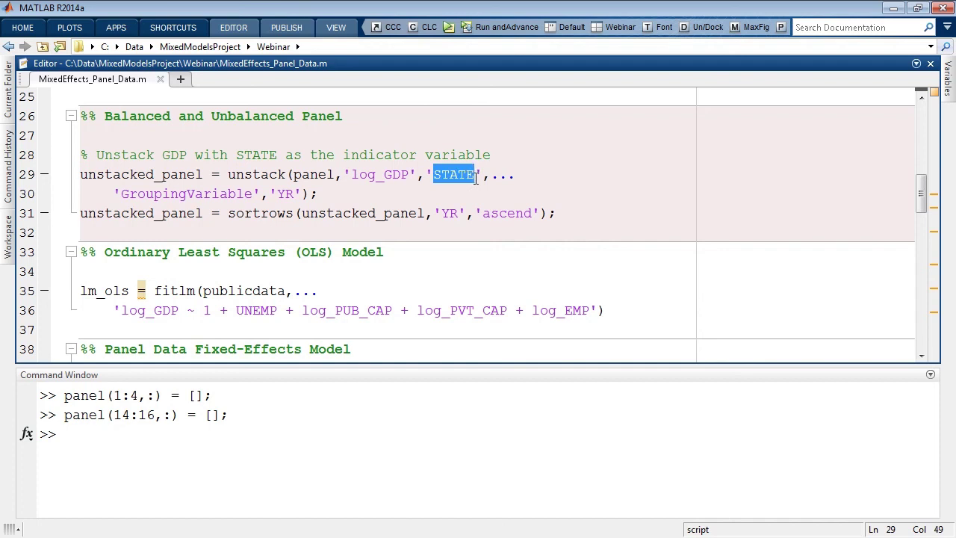
click(505, 27)
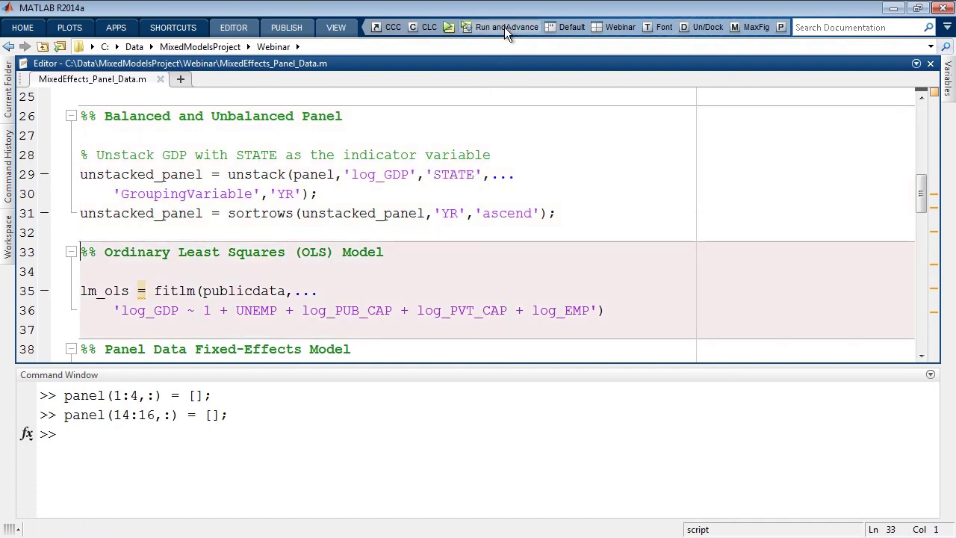
Step: Open the unstacked_panel table from the Workspace and examine the YR column and the missing early values for AL and AZ
click(9, 237)
double_click(20, 141)
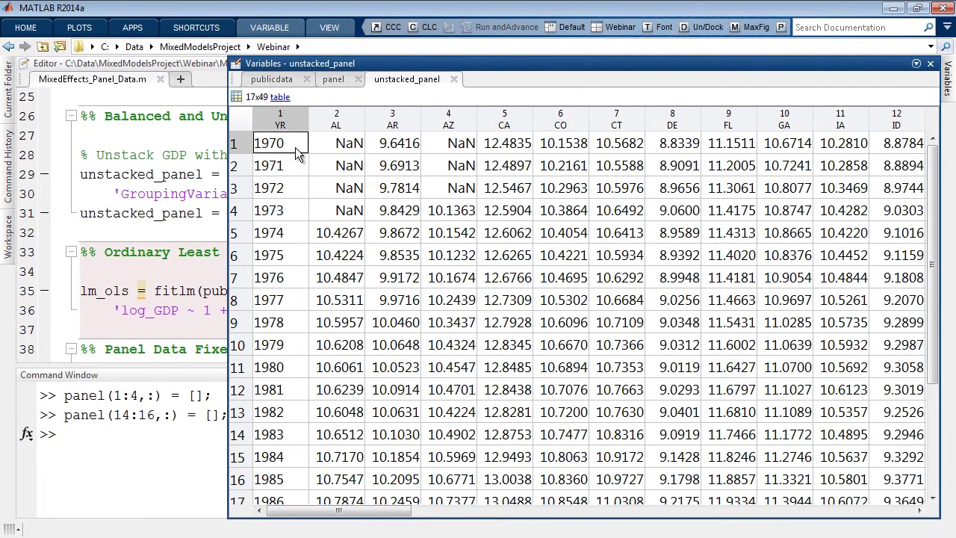
drag(284, 145, 295, 345)
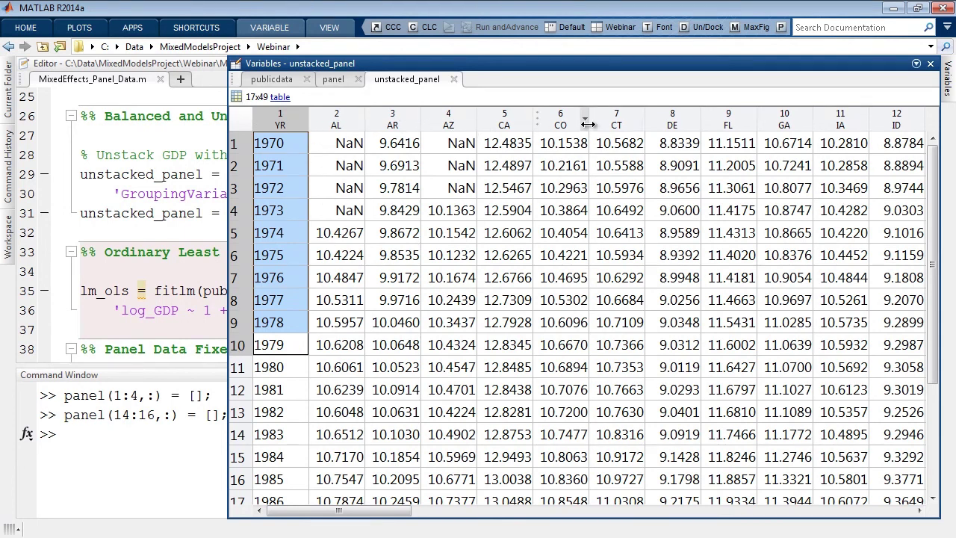
drag(347, 144, 351, 212)
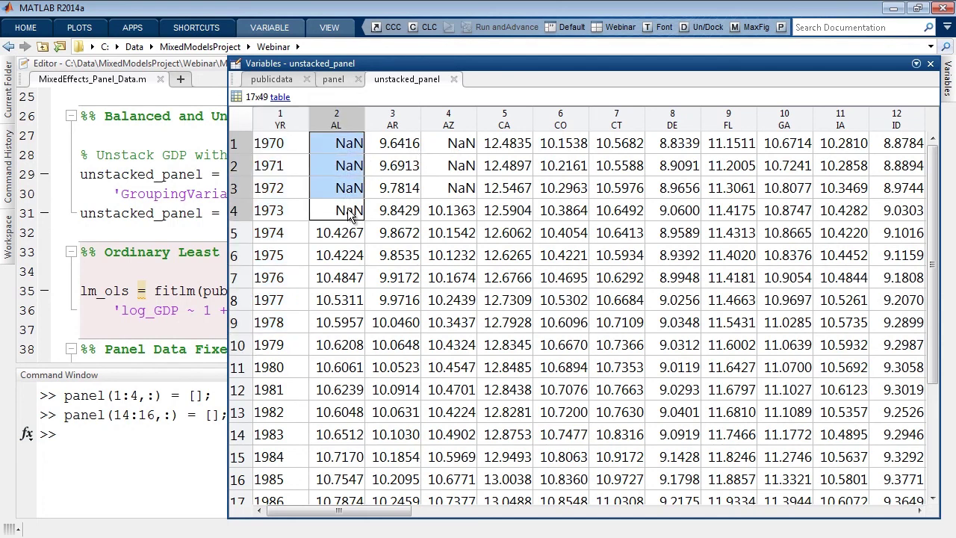
drag(472, 143, 466, 187)
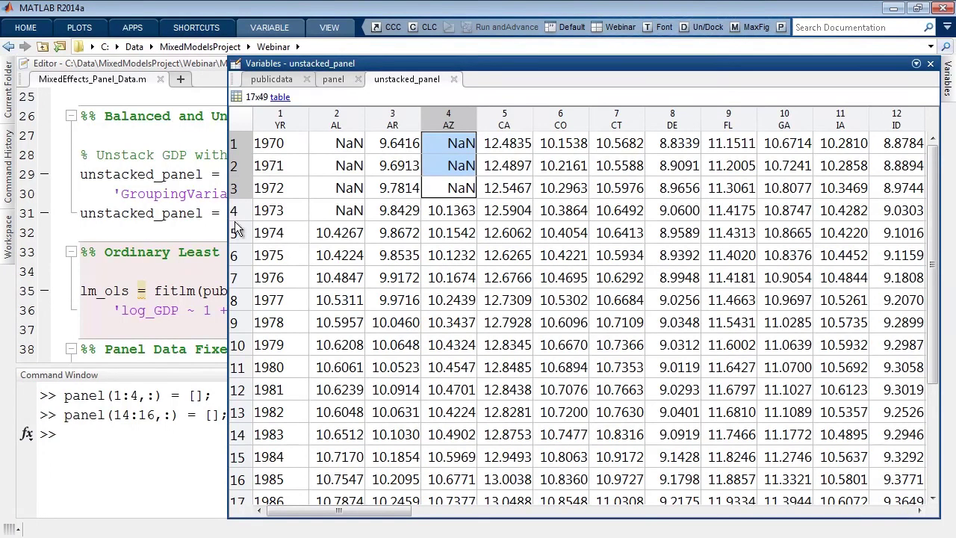
Step: Run the Ordinary Least Squares section to fit lm_ols for log_GDP on UNEMP, log_PUB_CAP, log_PVT_CAP and log_EMP
click(109, 279)
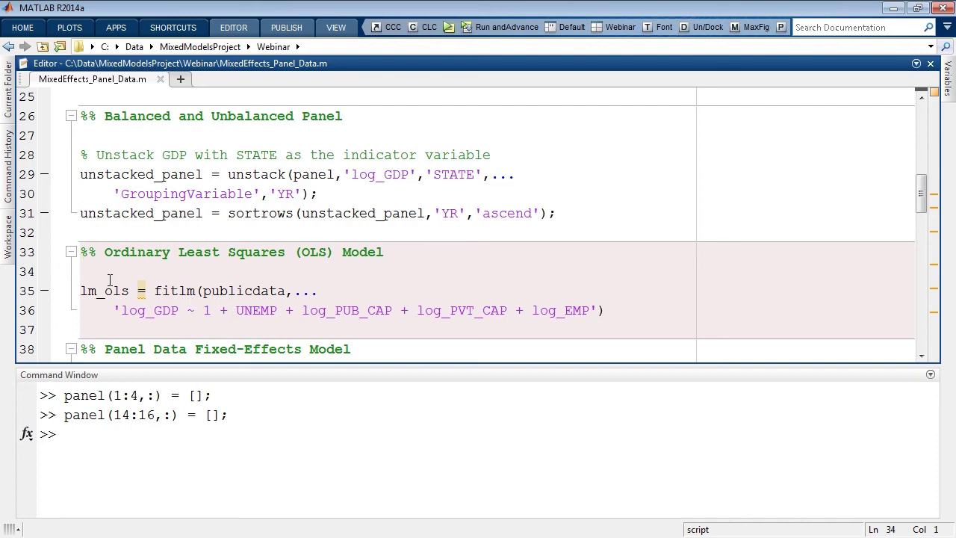
drag(154, 290, 195, 291)
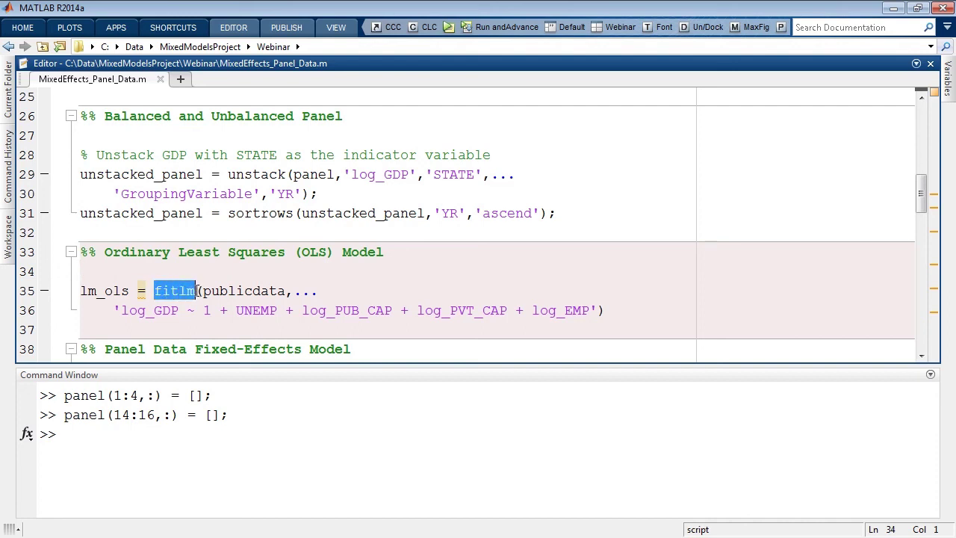
drag(113, 310, 599, 310)
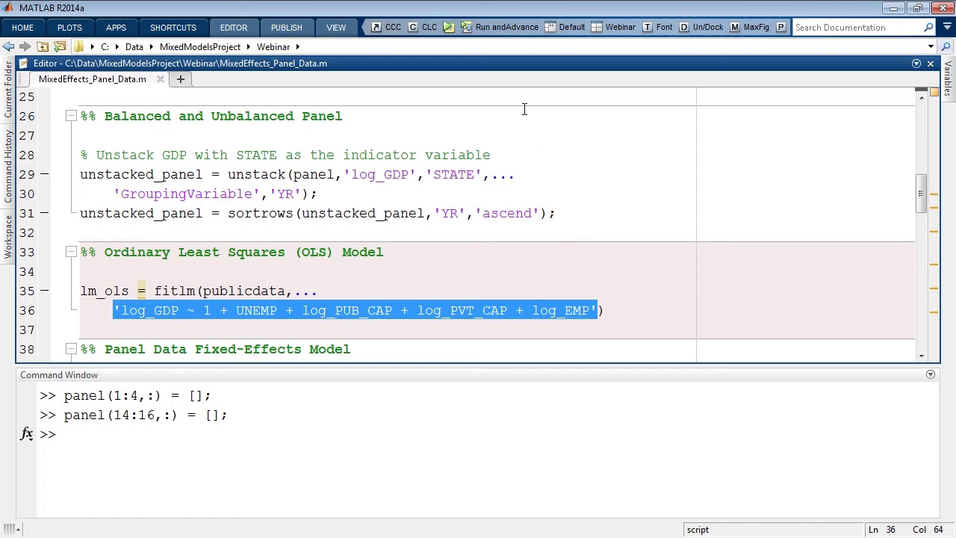
click(497, 27)
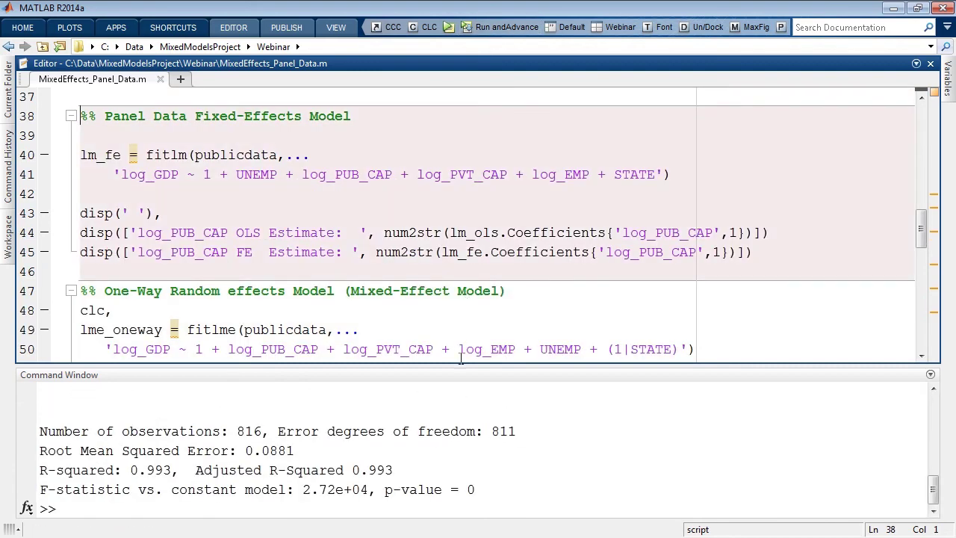
Step: Enlarge the Command Window and examine the log_PUB_CAP estimate and p-value of the OLS model
drag(460, 358, 471, 127)
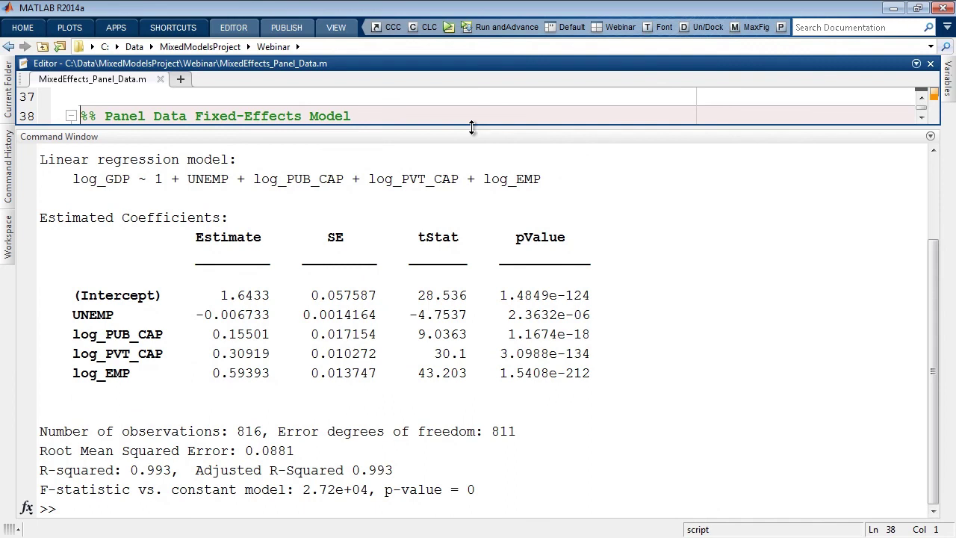
drag(68, 337, 603, 336)
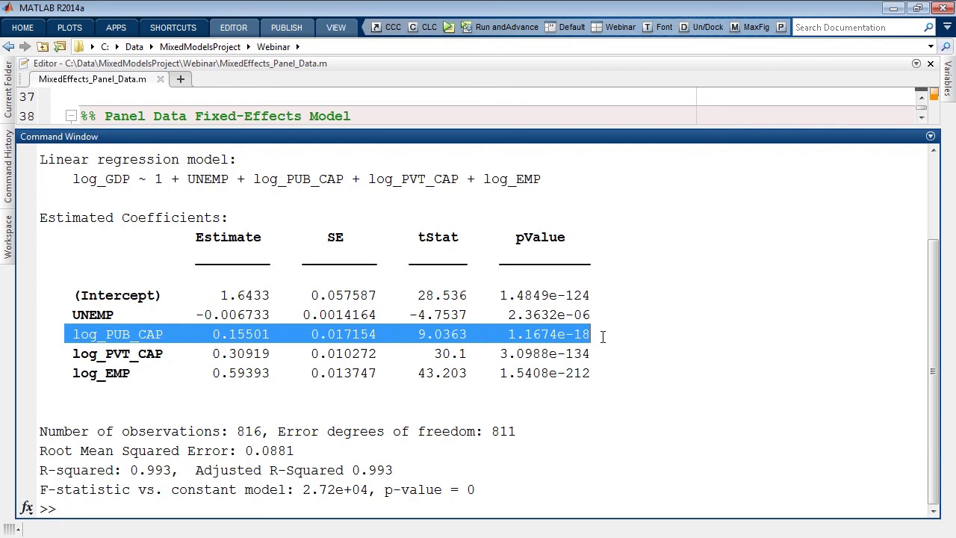
drag(214, 334, 272, 332)
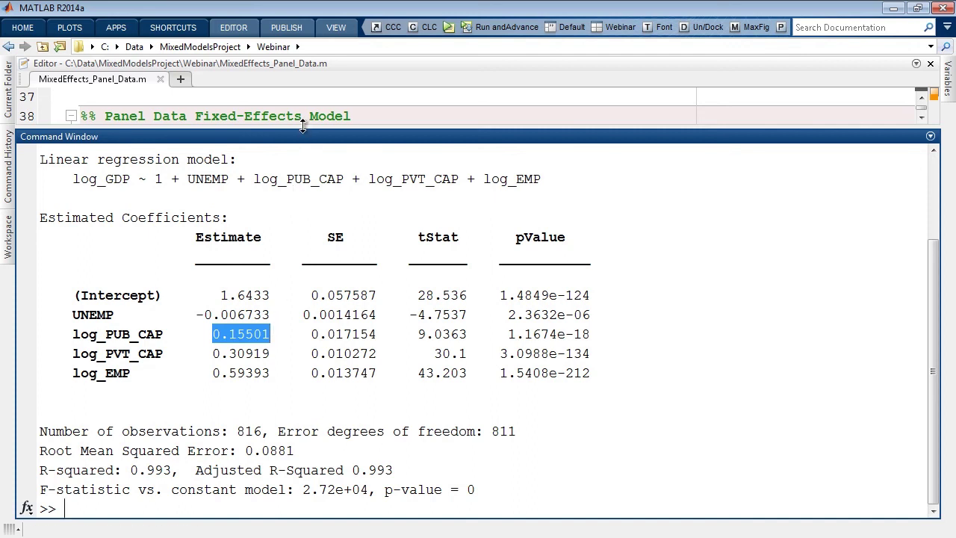
Step: Restore the Editor's height and run the Panel Data Fixed-Effects Model section to fit lm_fe with STATE as an added predictor
drag(303, 127, 278, 360)
click(278, 198)
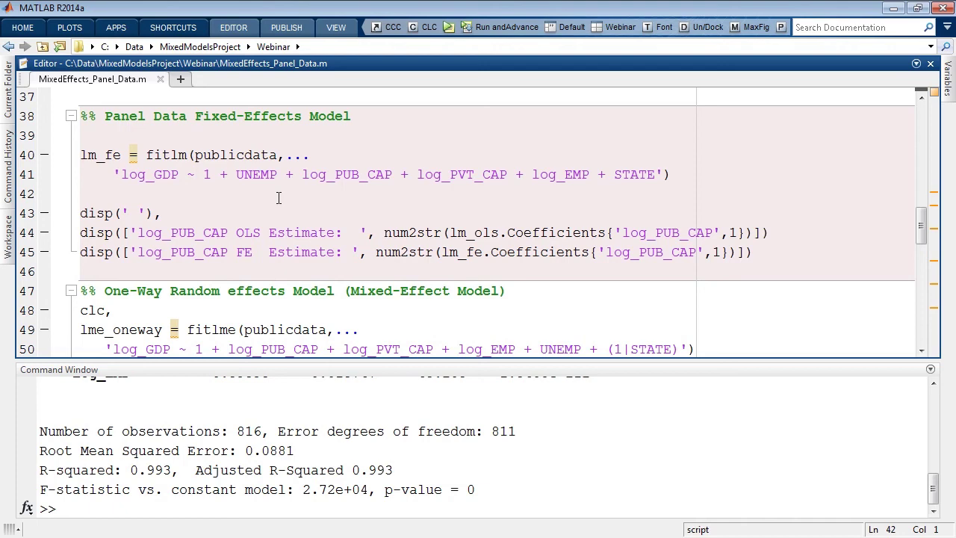
click(480, 30)
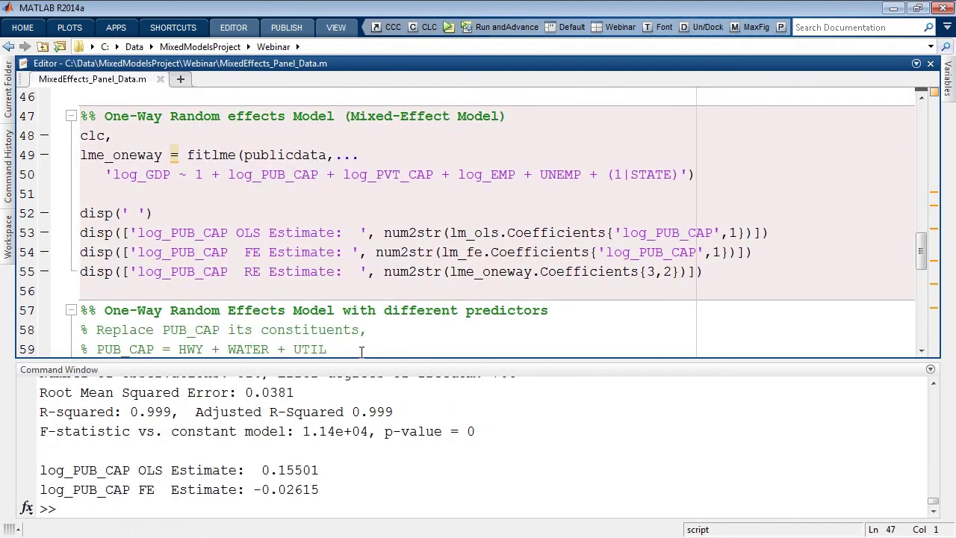
Step: Enlarge the Command Window, compare the OLS and FE estimates of log_PUB_CAP and examine its row in the fixed-effects coefficients
drag(356, 361, 361, 140)
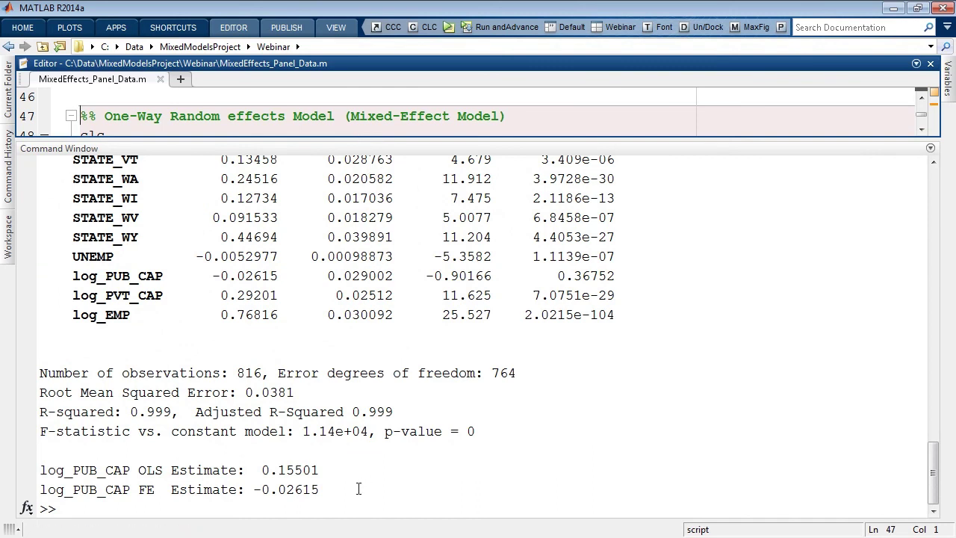
drag(258, 471, 319, 470)
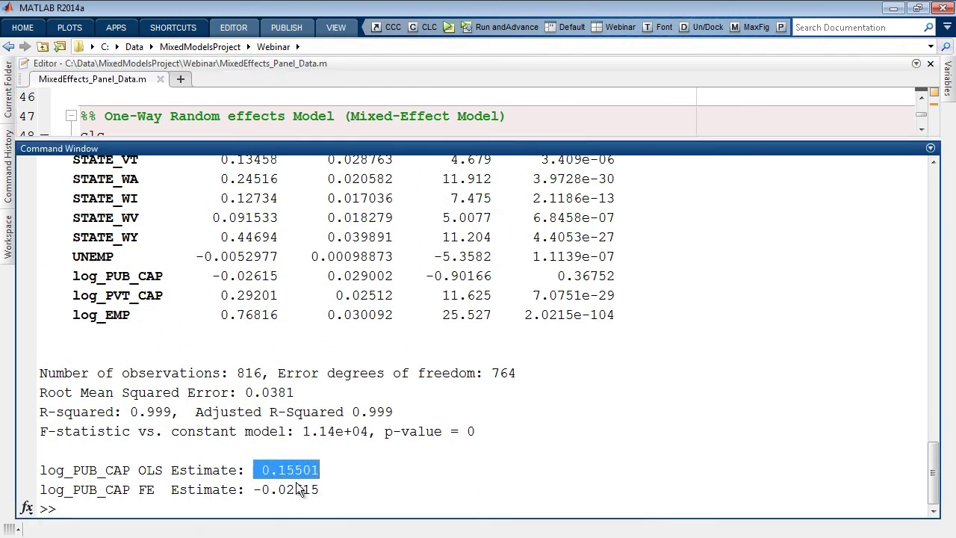
drag(253, 489, 326, 489)
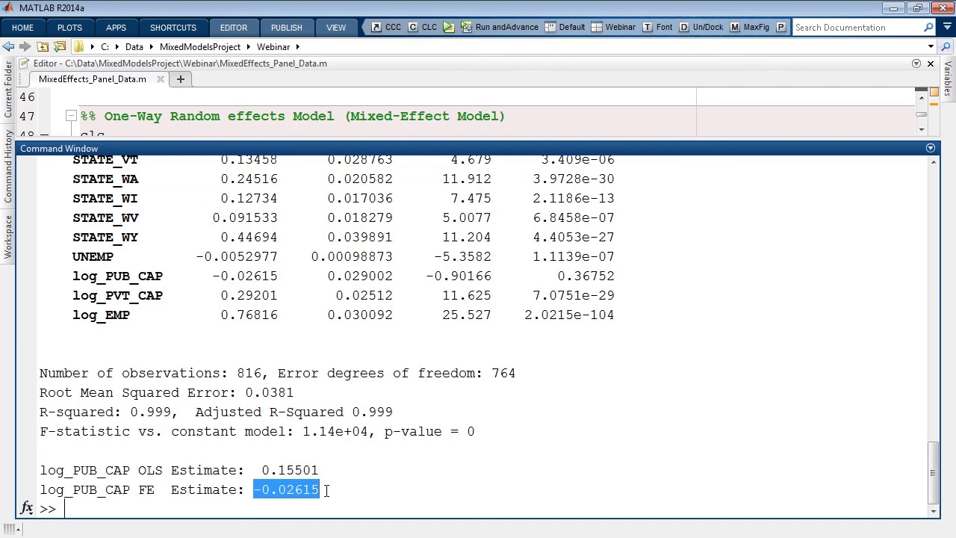
click(65, 276)
drag(65, 276, 628, 274)
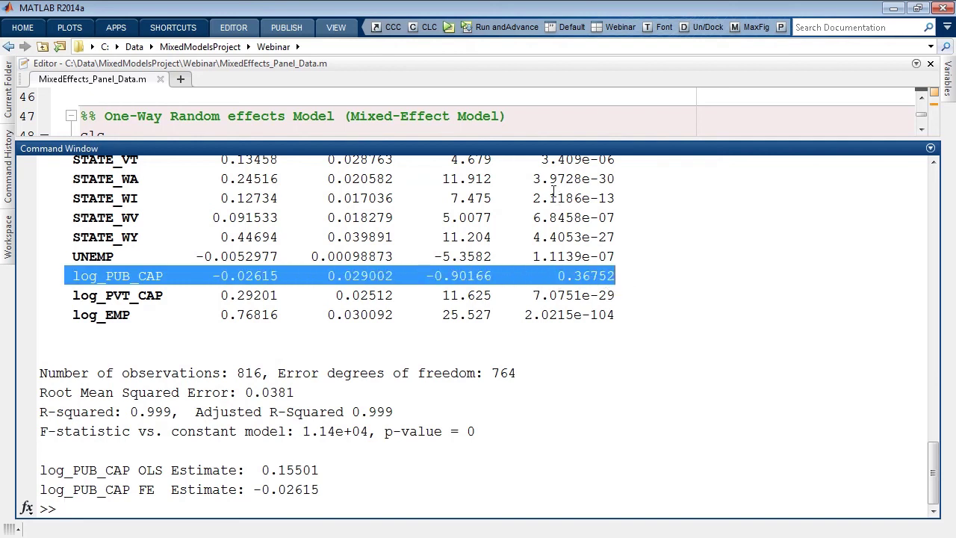
Step: Review the lme_oneway formula with its (1|STATE) term and run the One-Way Random effects Model section
drag(523, 142, 528, 369)
click(521, 117)
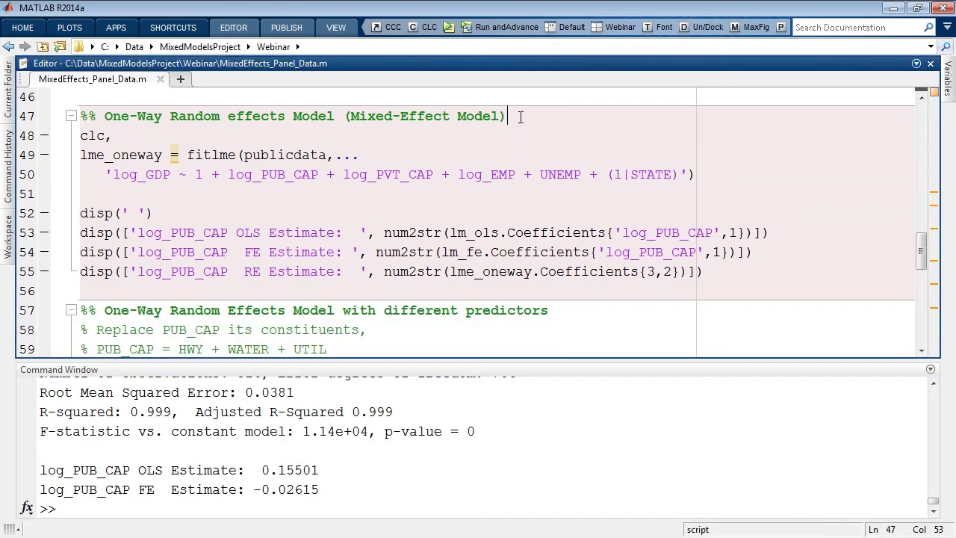
drag(195, 174, 581, 174)
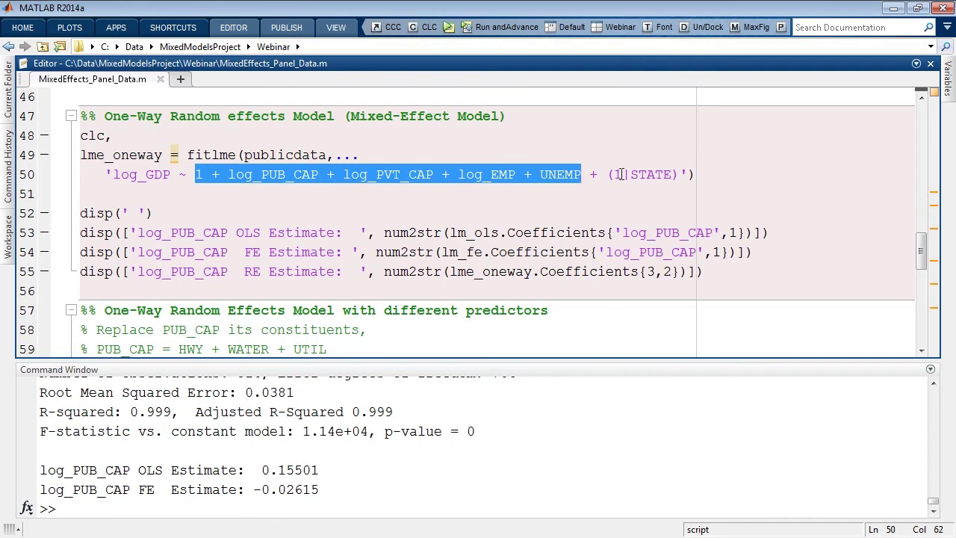
double_click(619, 174)
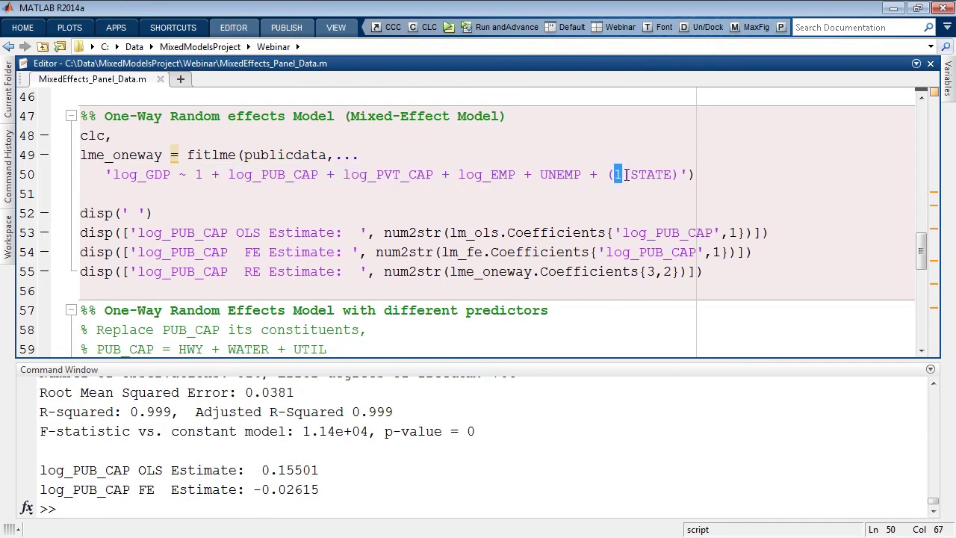
click(506, 29)
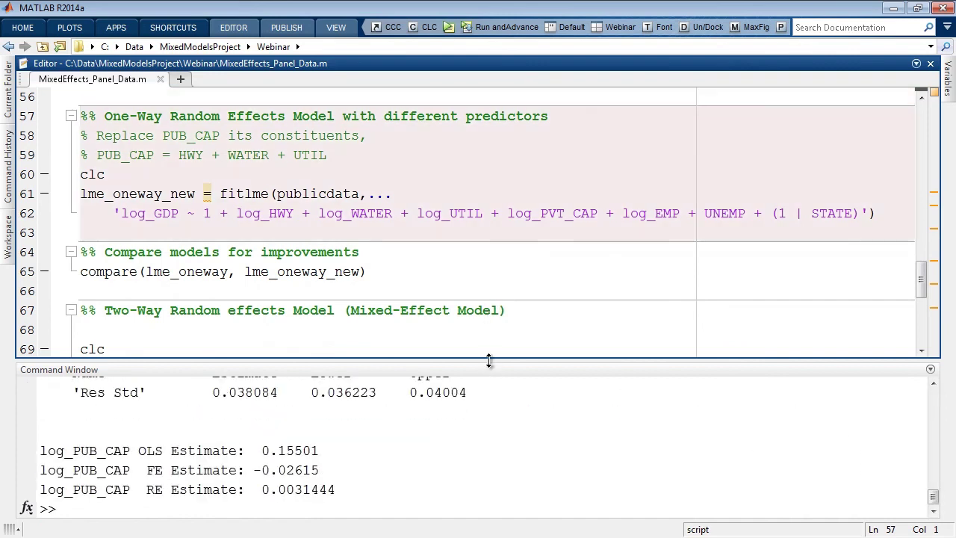
Step: Enlarge the Command Window and compare the OLS, FE and RE estimates of log_PUB_CAP
drag(488, 361, 495, 267)
drag(261, 451, 322, 450)
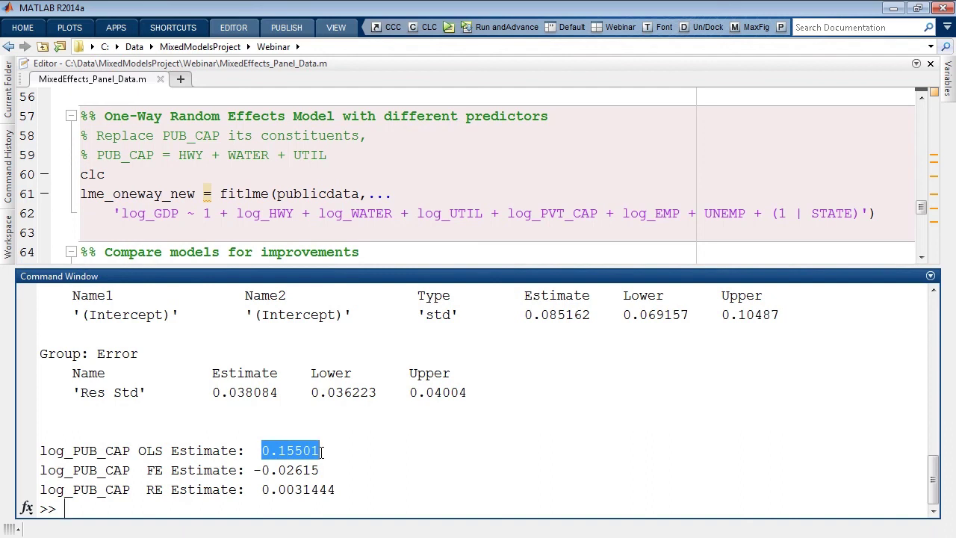
drag(336, 489, 260, 489)
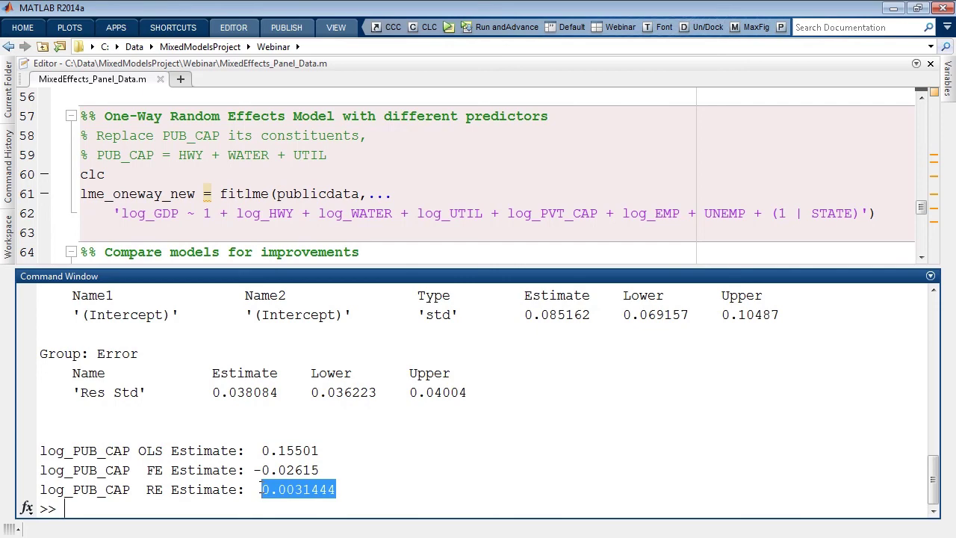
Step: Examine the formula and fixed effects coefficients of the one-way random effects model, focusing on the log_PUB_CAP p-value
scroll(260, 489, up, 6)
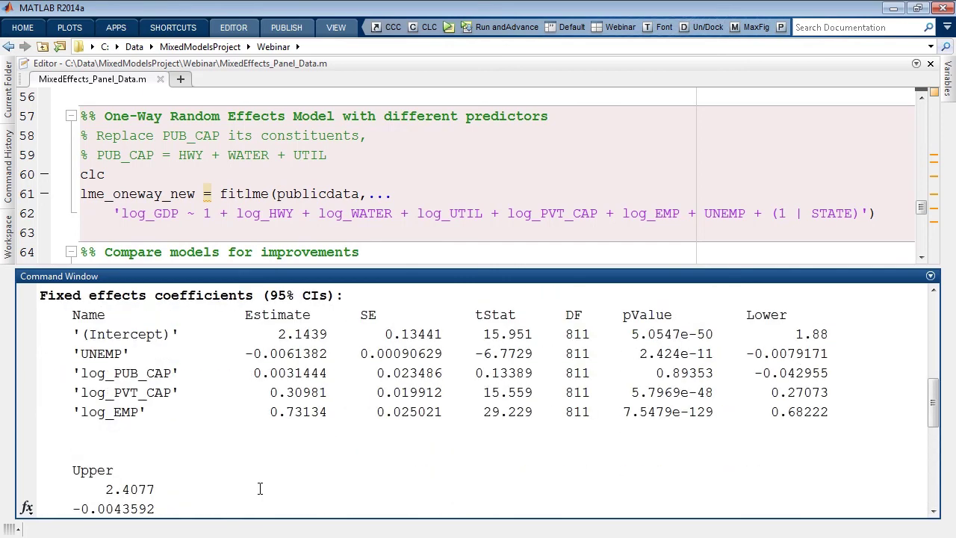
scroll(260, 489, up, 3)
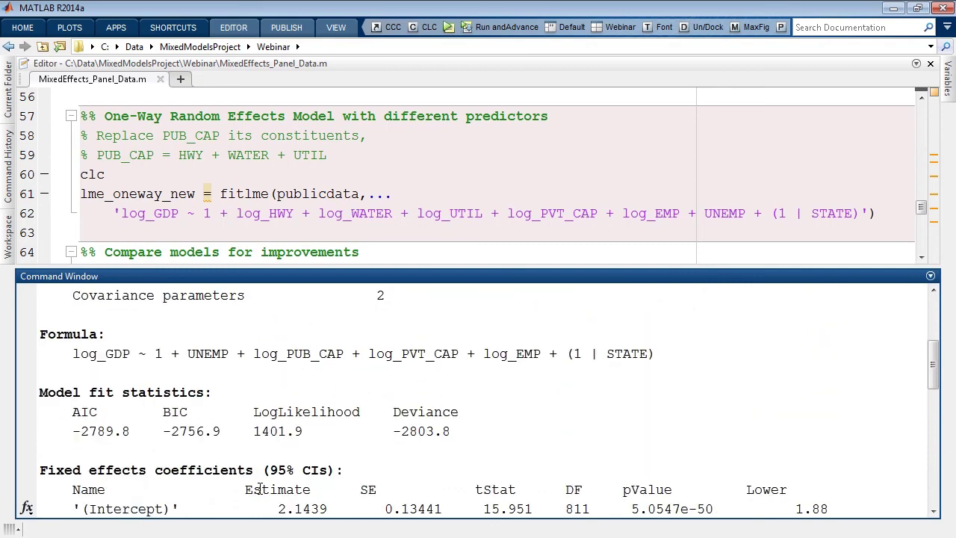
scroll(260, 489, down, 2)
drag(67, 431, 842, 431)
click(732, 433)
drag(647, 431, 717, 431)
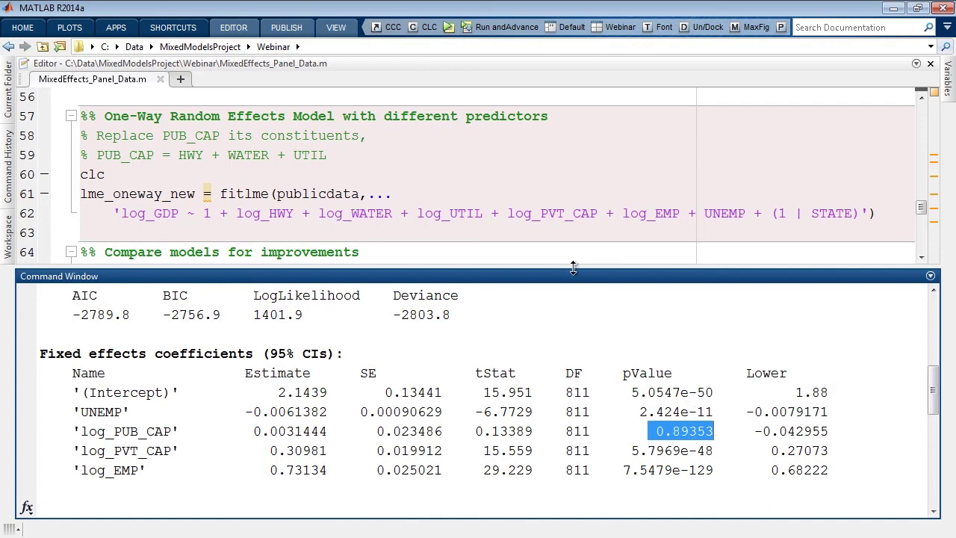
Step: Run the section that fits lme_oneway_new with log_HWY, log_WATER and log_UTIL in place of log_PUB_CAP
drag(573, 265, 572, 397)
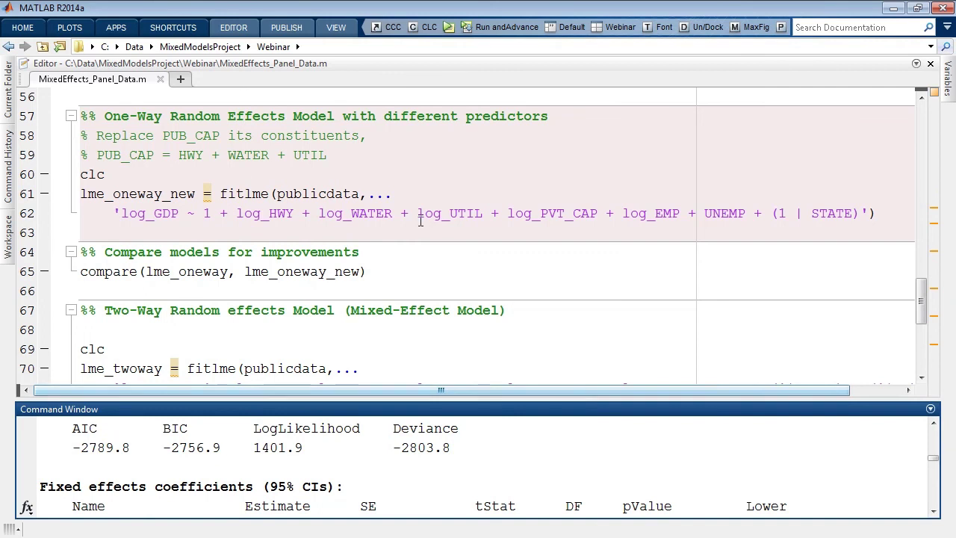
click(373, 170)
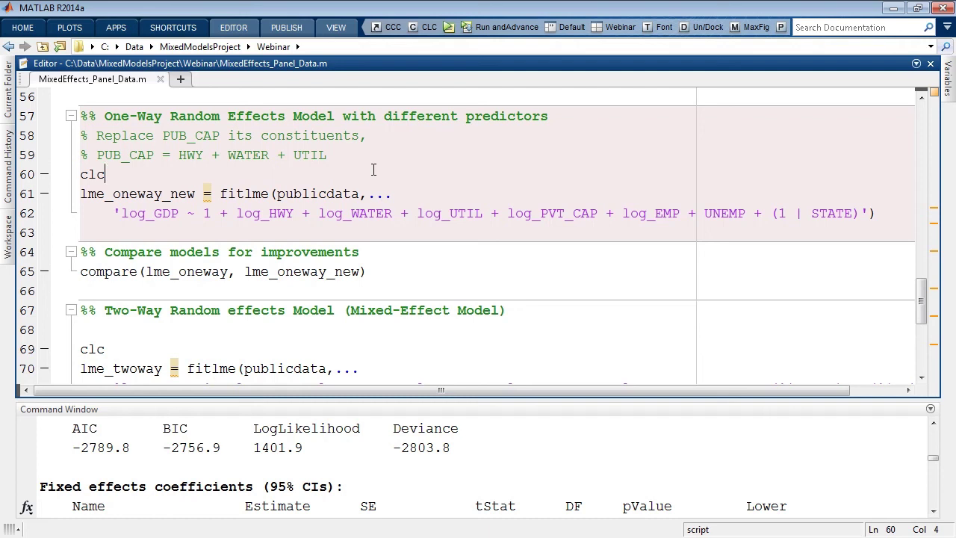
click(502, 28)
Step: Maximize the Command Window and examine the lme_oneway_new fixed effects coefficients, focusing on the log_UTIL estimate
double_click(407, 409)
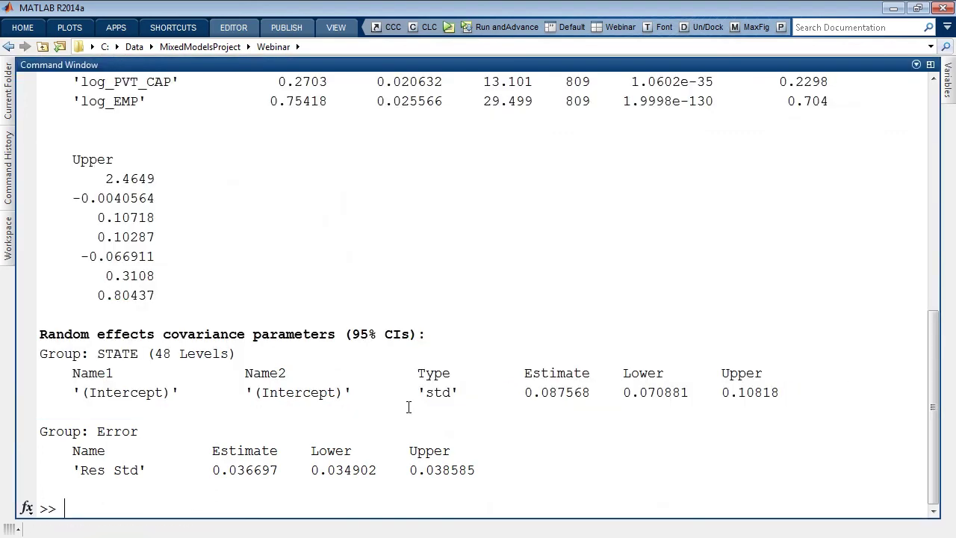
scroll(408, 407, up, 4)
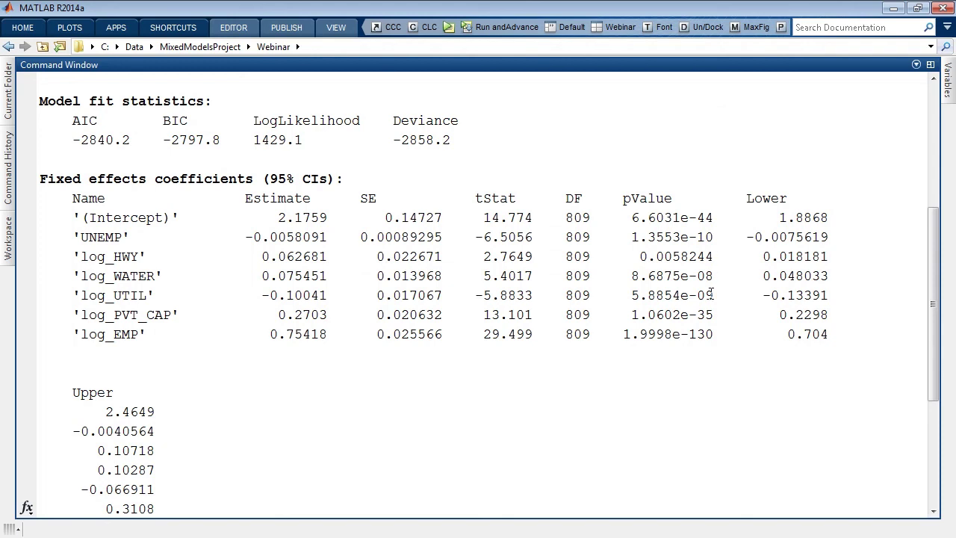
drag(253, 294, 328, 297)
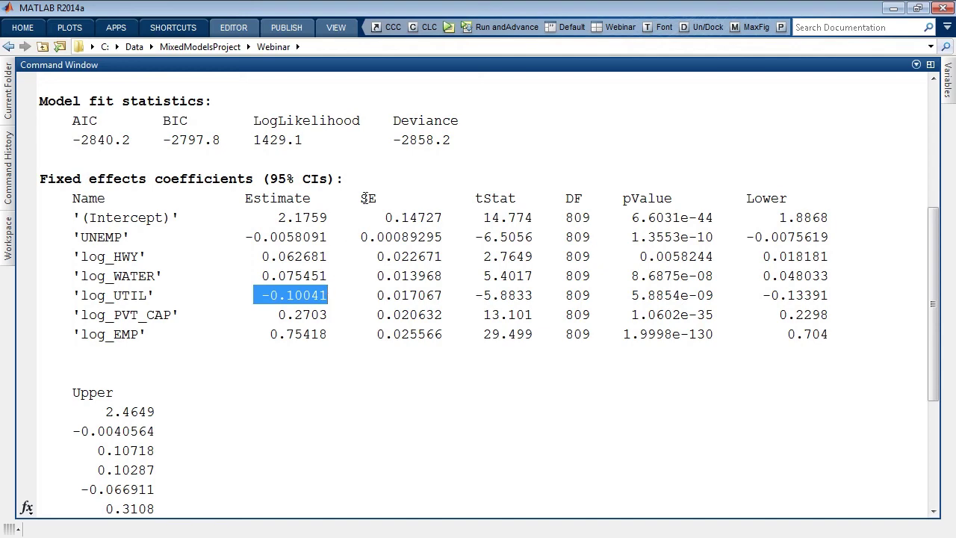
Step: Restore the Command Window, run the section comparing lme_oneway with lme_oneway_new, and enlarge the output area to show the likelihood ratio test
double_click(443, 66)
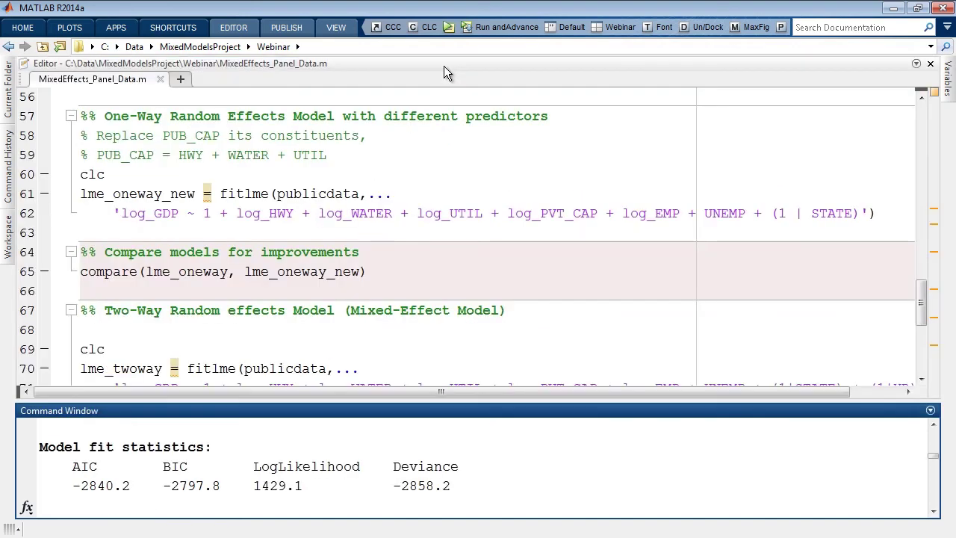
click(386, 272)
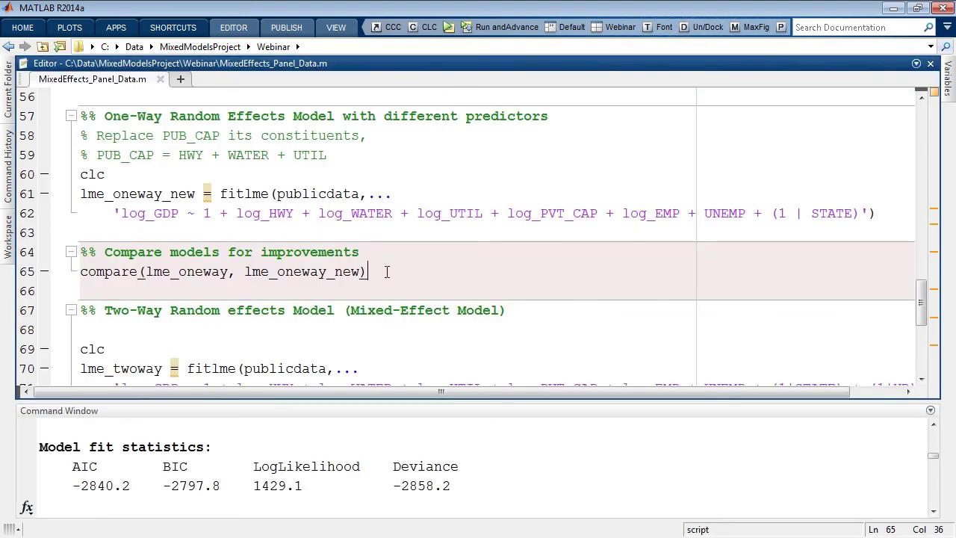
click(501, 27)
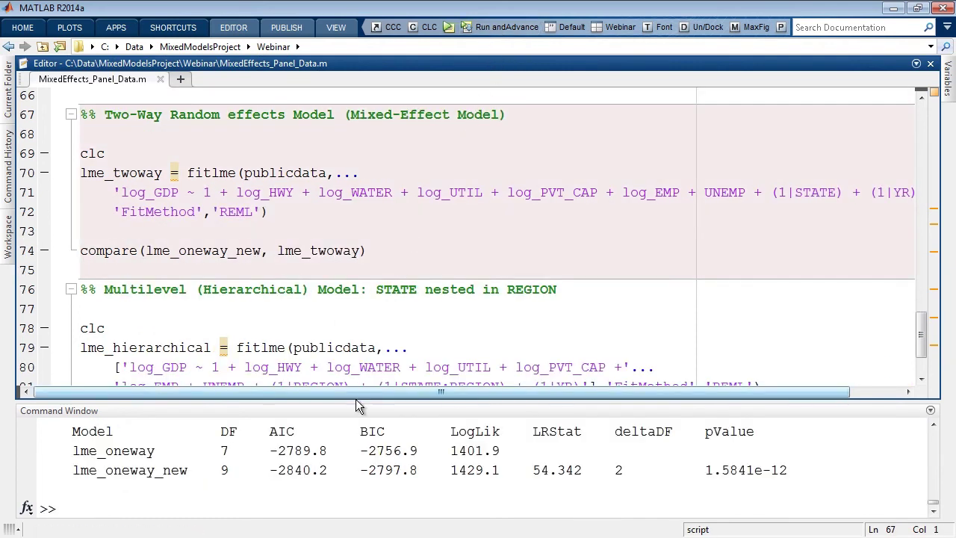
drag(355, 402, 361, 360)
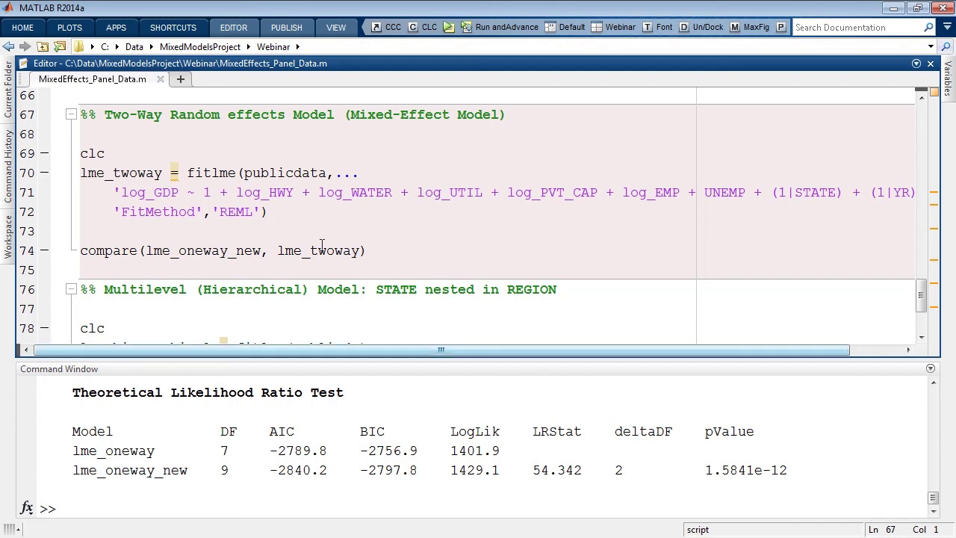
Step: Run the two-way random effects section that fits lme_twoway with (1|STATE) and (1|YR) using REML, and check its comparison p-value against lme_oneway_new
drag(105, 117, 287, 119)
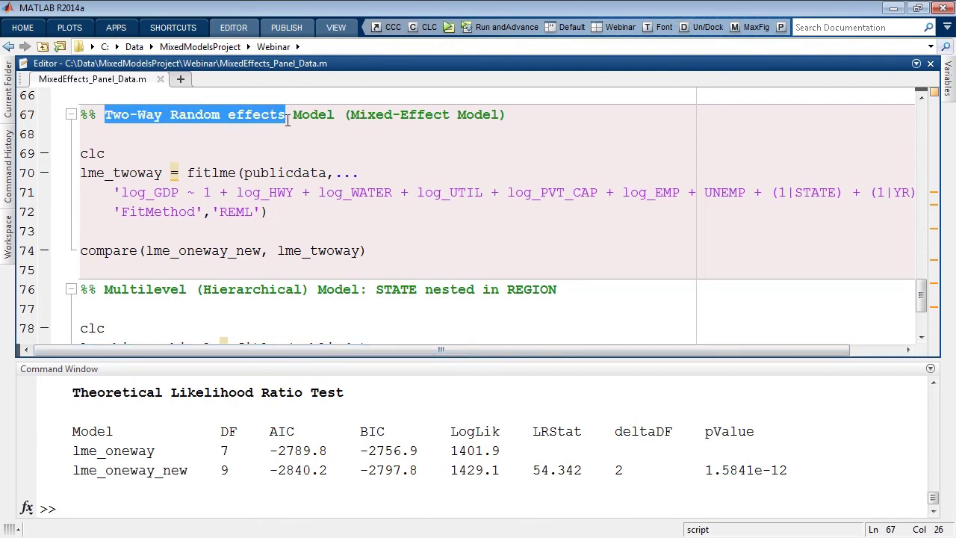
drag(770, 192, 843, 192)
drag(796, 350, 849, 351)
drag(817, 192, 866, 193)
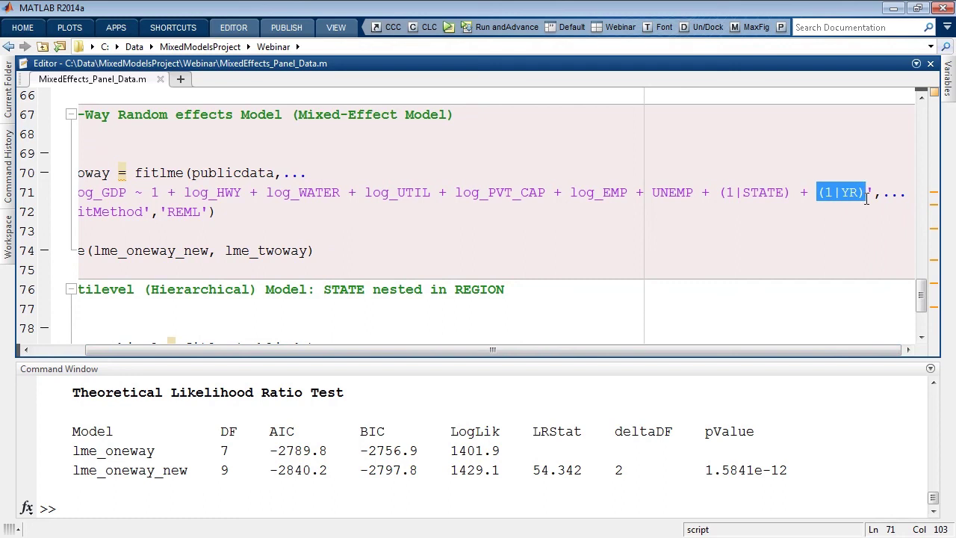
drag(586, 351, 343, 357)
click(494, 30)
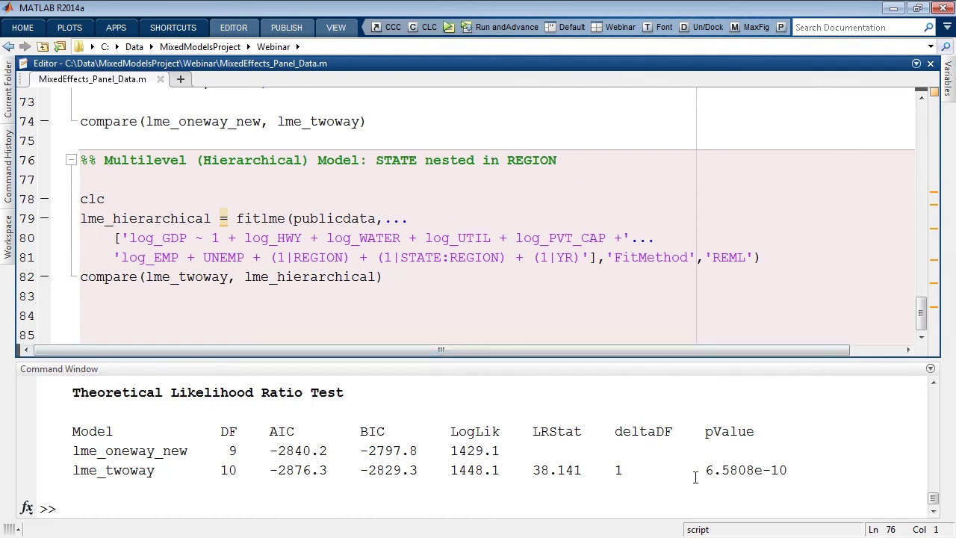
drag(694, 477, 796, 471)
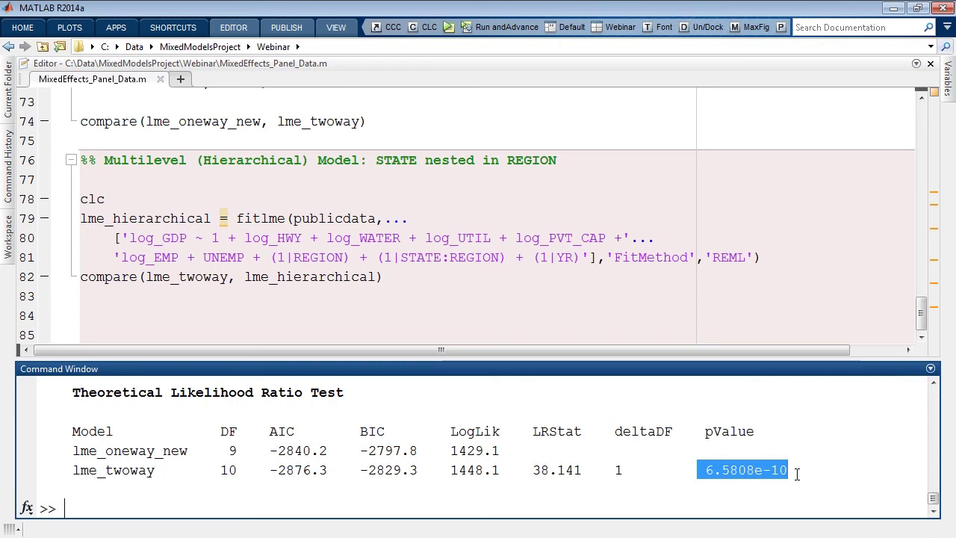
Step: Run the multilevel section that fits lme_hierarchical with STATE nested in REGION plus (1|YR), and check its comparison p-value against lme_twoway
click(610, 189)
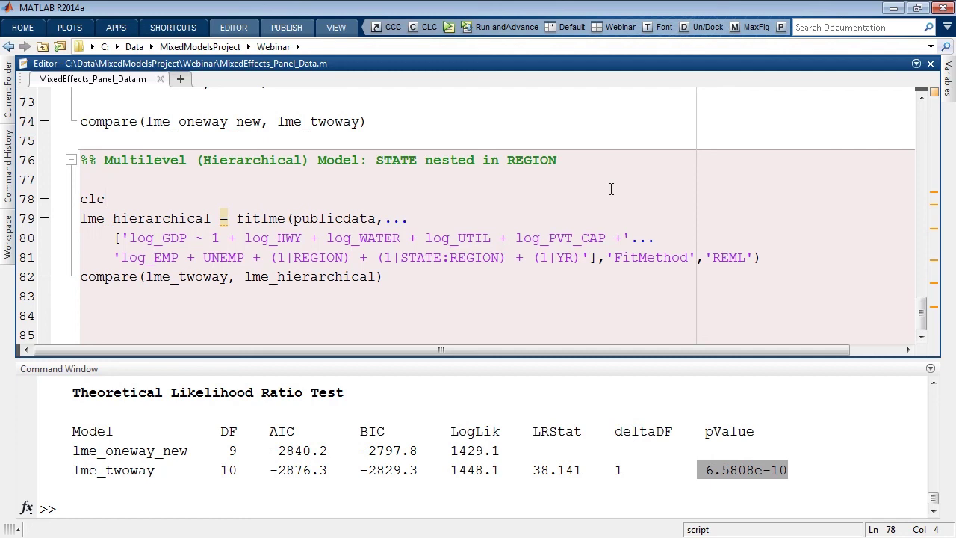
drag(292, 257, 500, 257)
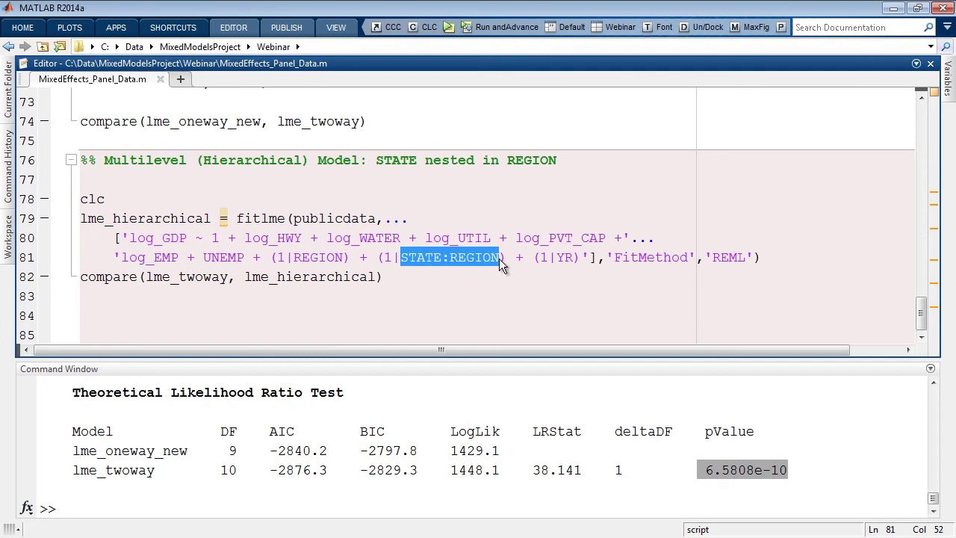
drag(534, 257, 581, 256)
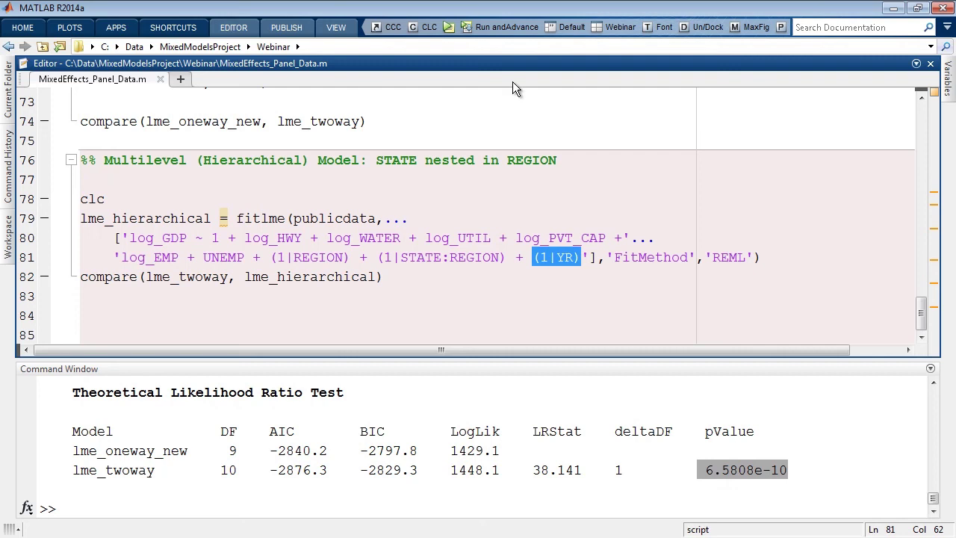
click(502, 25)
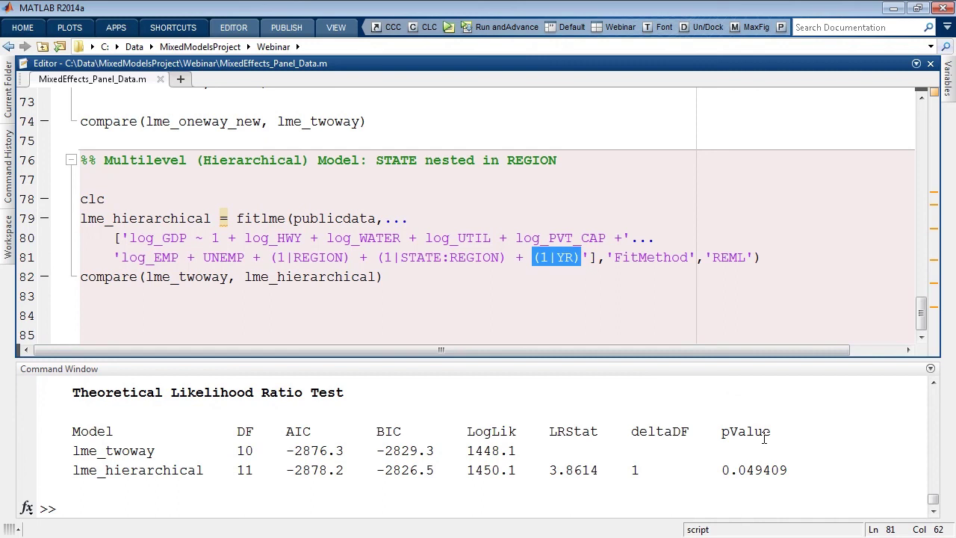
drag(722, 469, 788, 470)
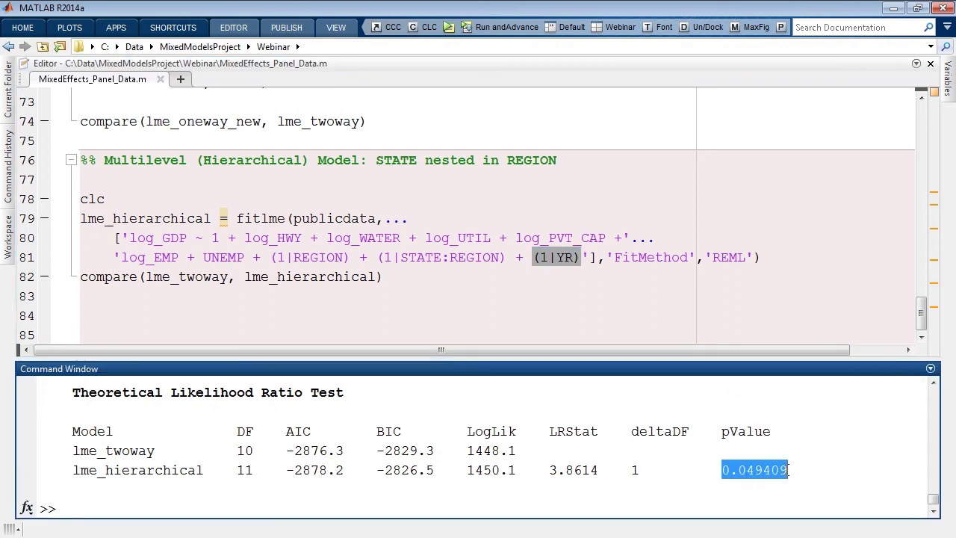
key(ctrl+shift+0)
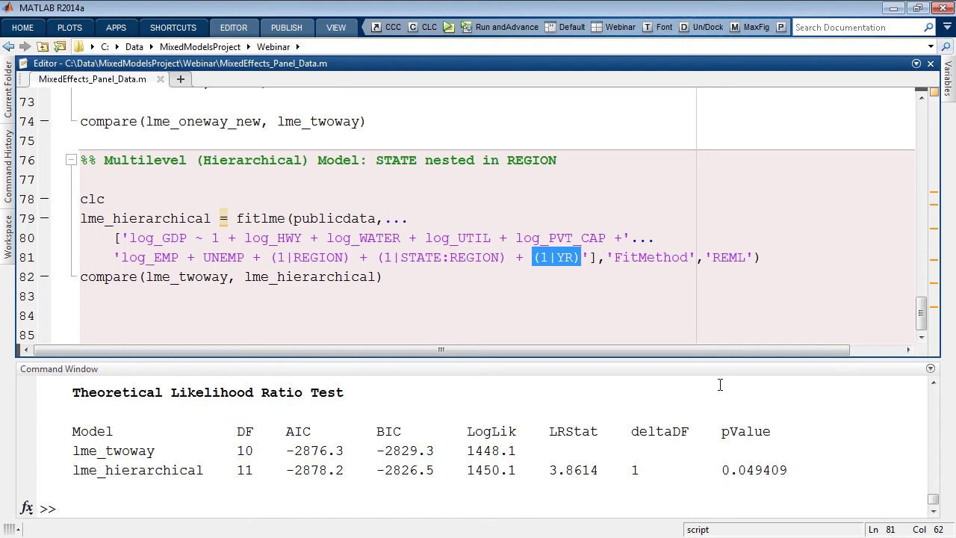
click(475, 277)
scroll(476, 278, up, 4)
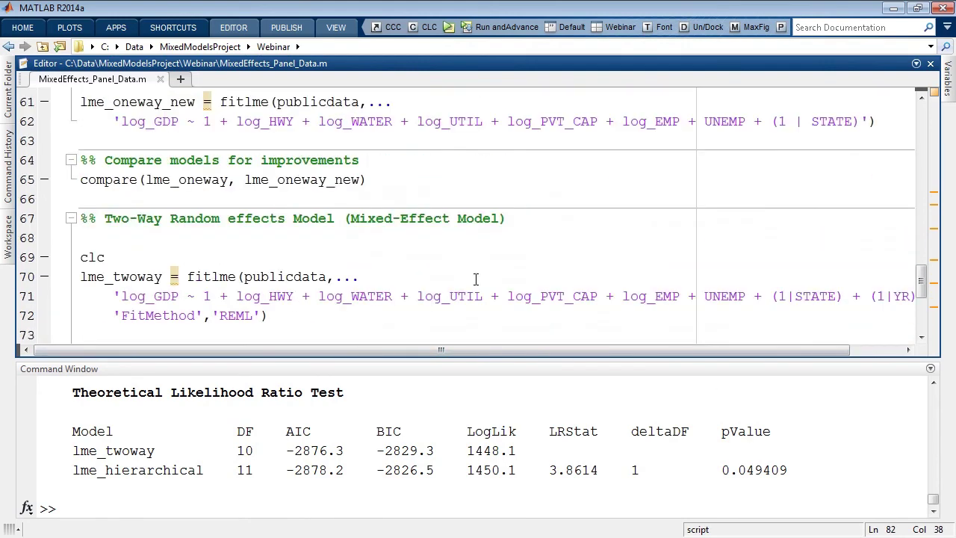
scroll(476, 278, down, 4)
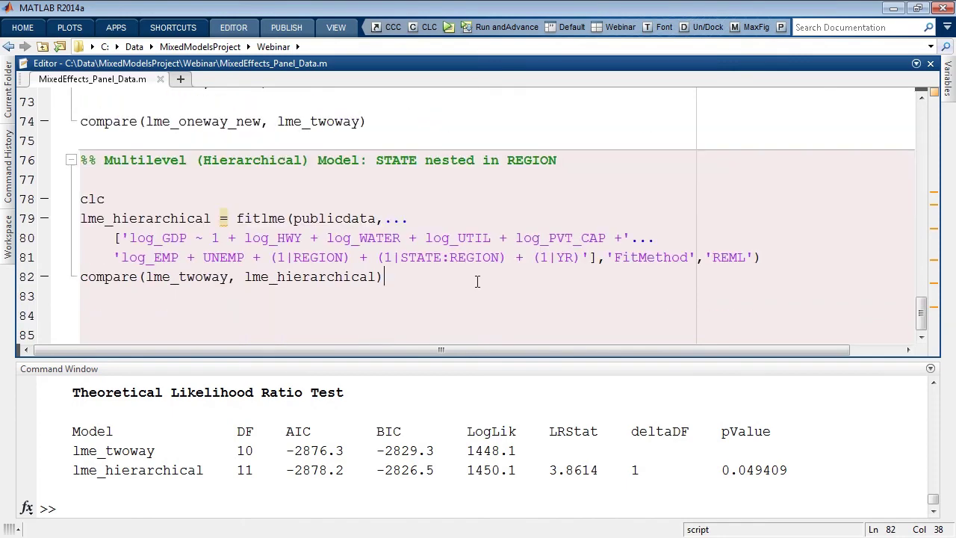
Step: Open MixedEffects_Panel_Data_publish.m from the current folder and look through its commented sections, returning to the start of the script
click(8, 87)
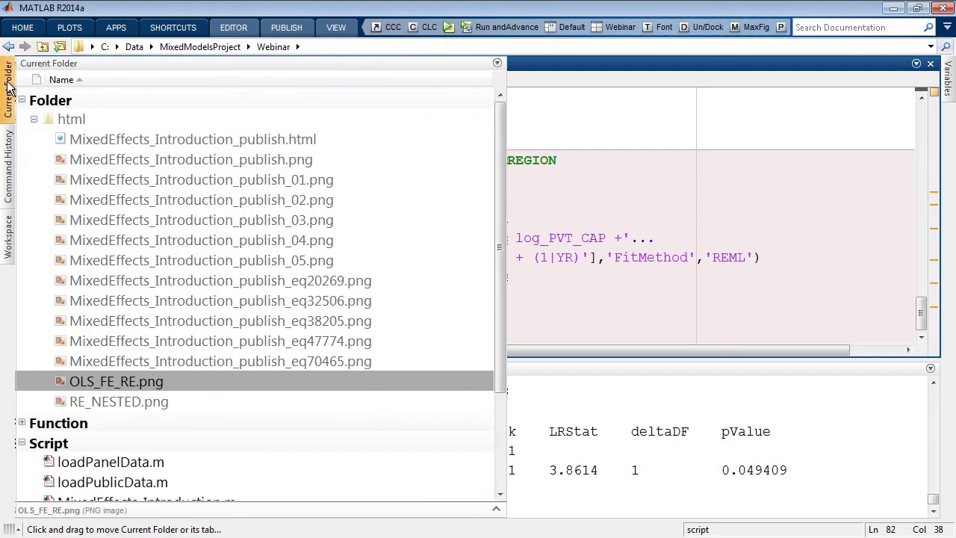
click(34, 120)
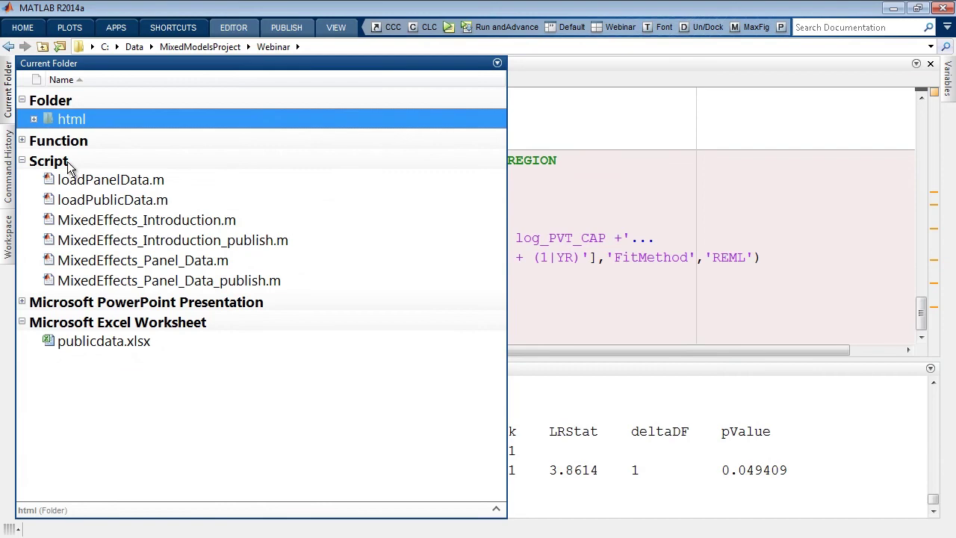
double_click(137, 278)
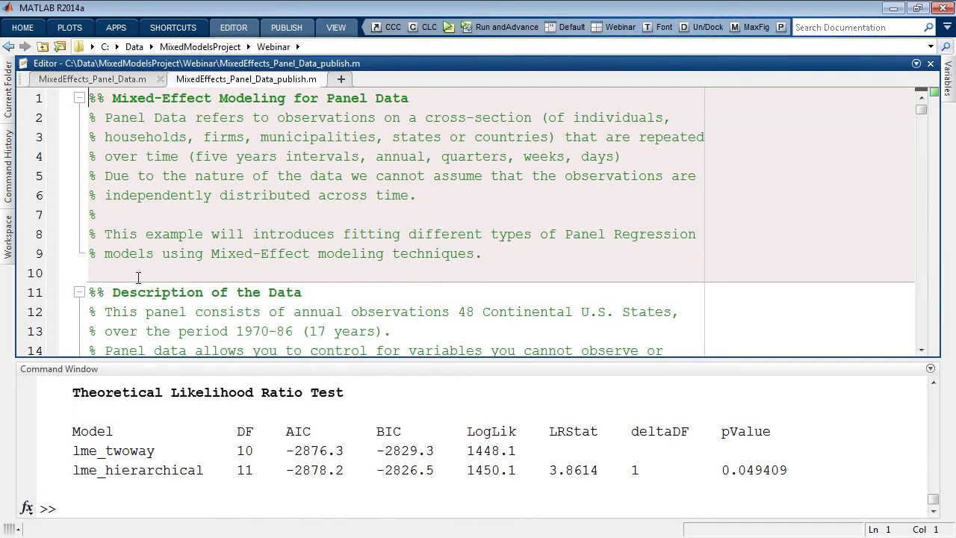
click(214, 271)
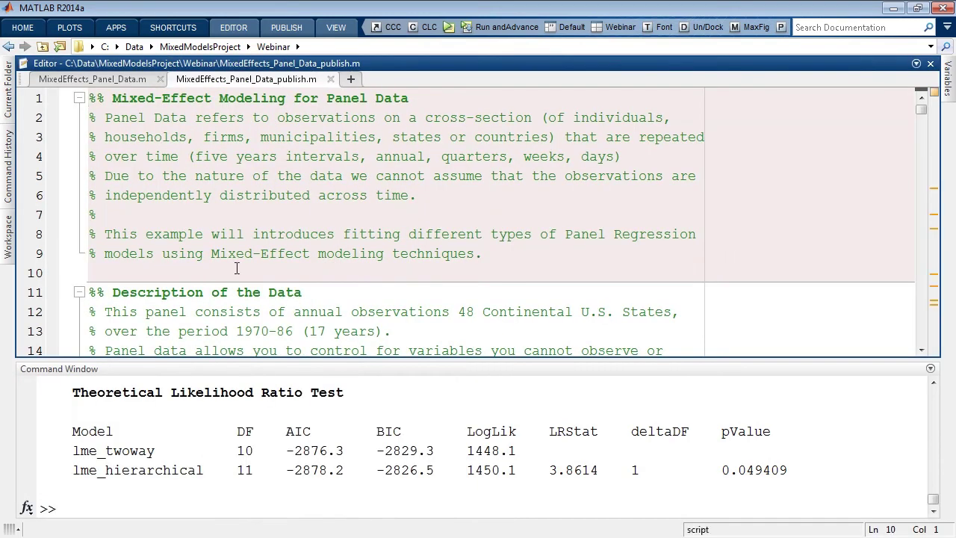
drag(923, 114, 939, 198)
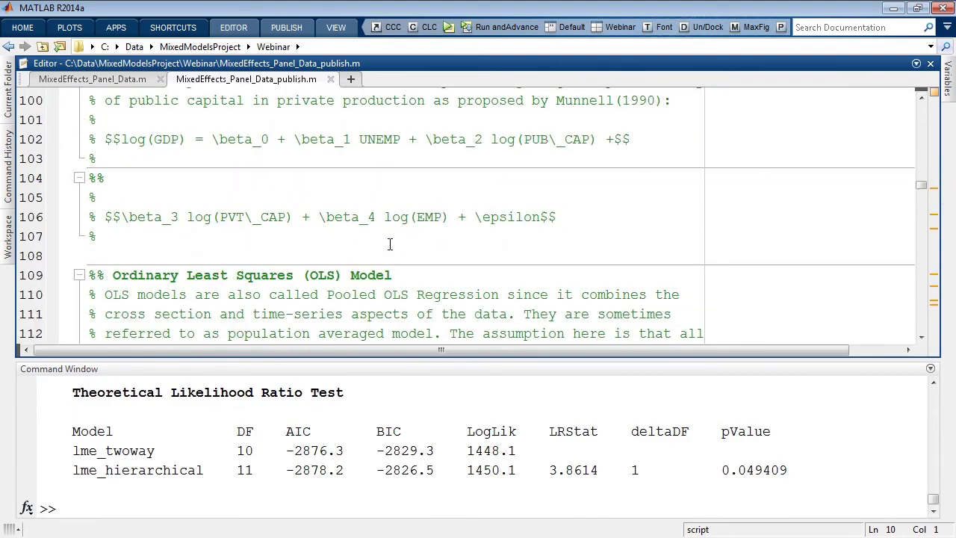
scroll(389, 244, down, 7)
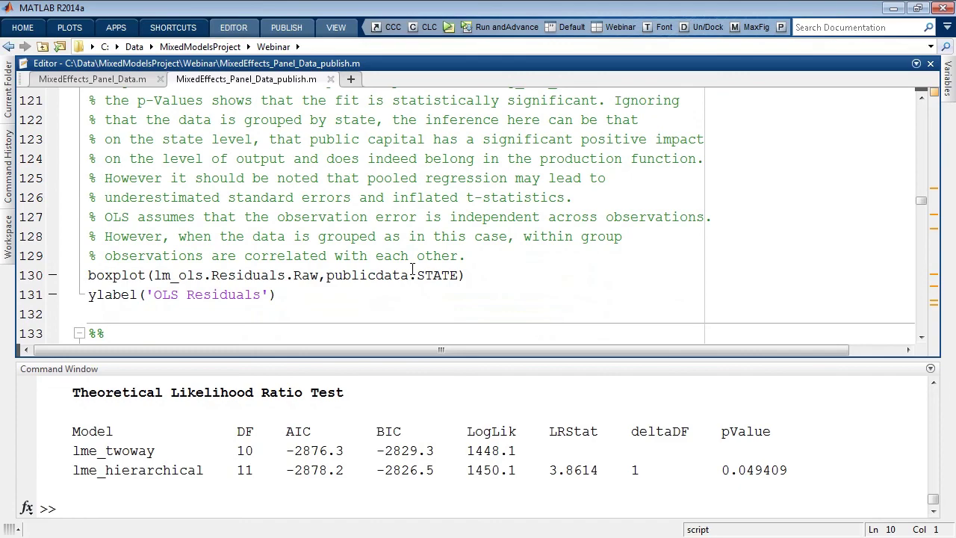
scroll(412, 269, up, 14)
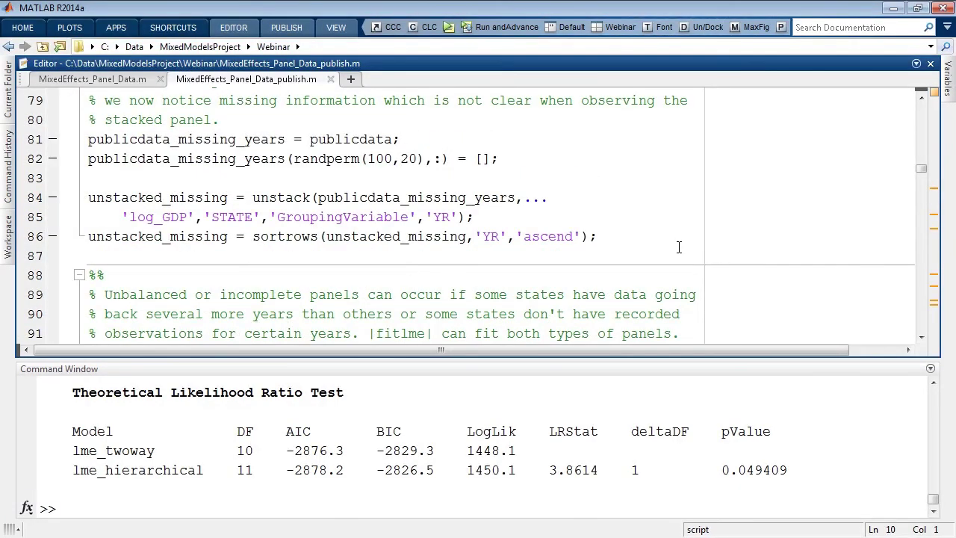
drag(920, 169, 924, 109)
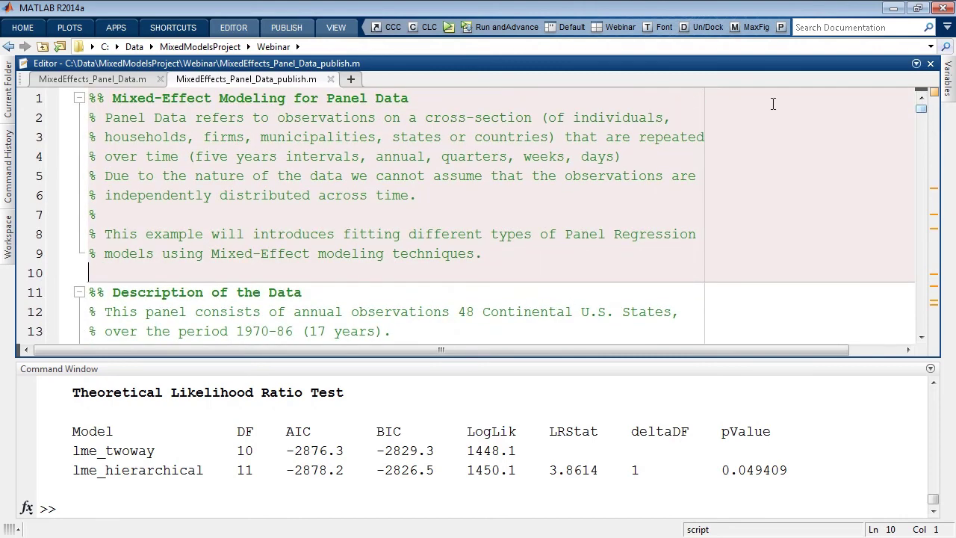
Step: Publish MixedEffects_Panel_Data_publish with the output file format set to pdf in the publishing options
click(287, 28)
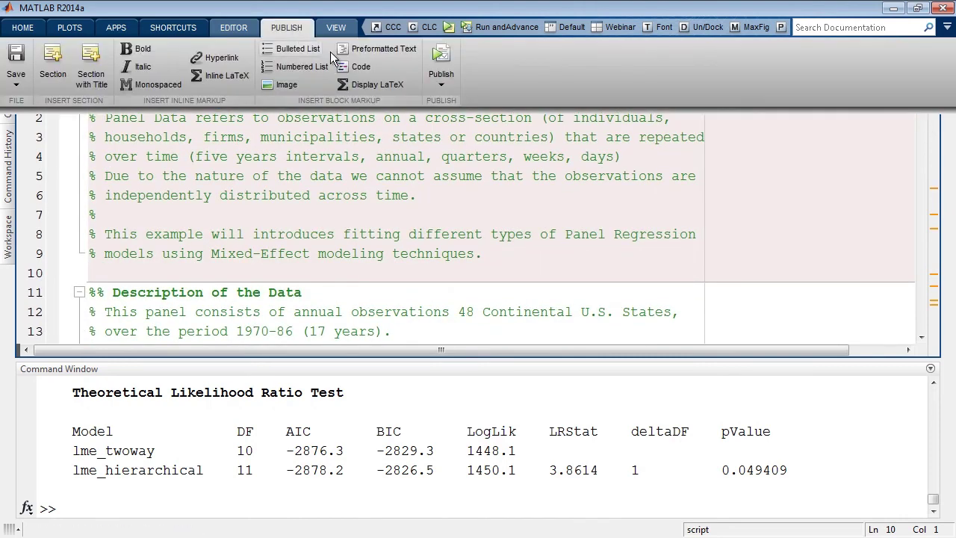
click(441, 83)
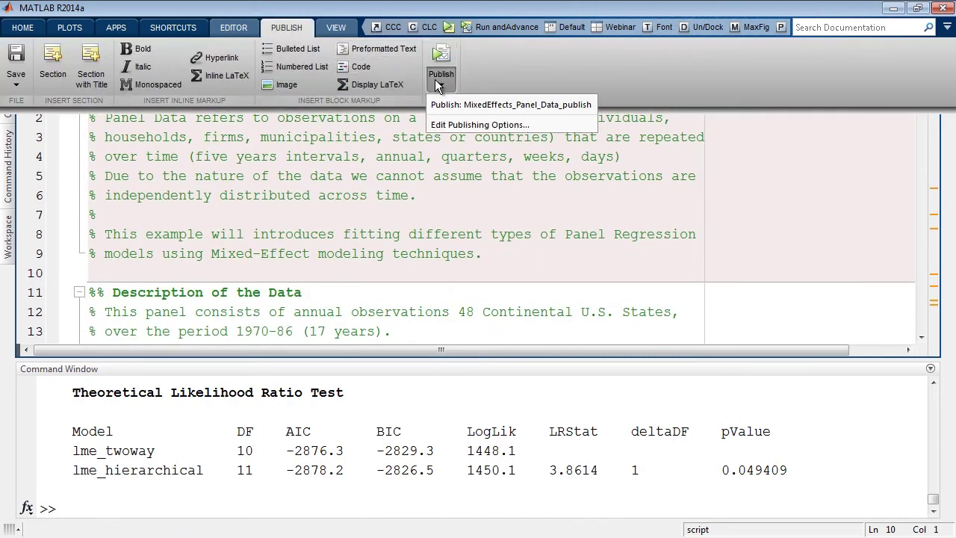
click(453, 124)
click(492, 257)
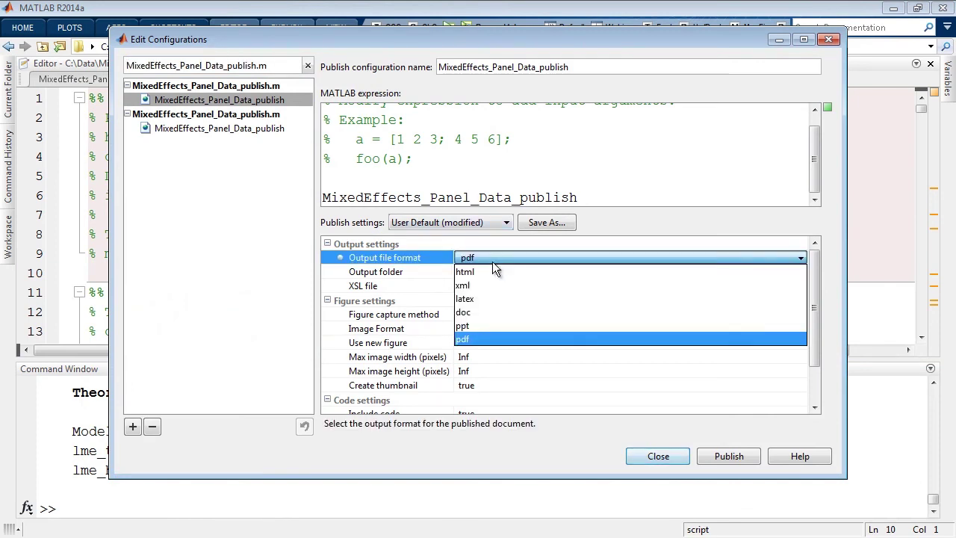
click(487, 339)
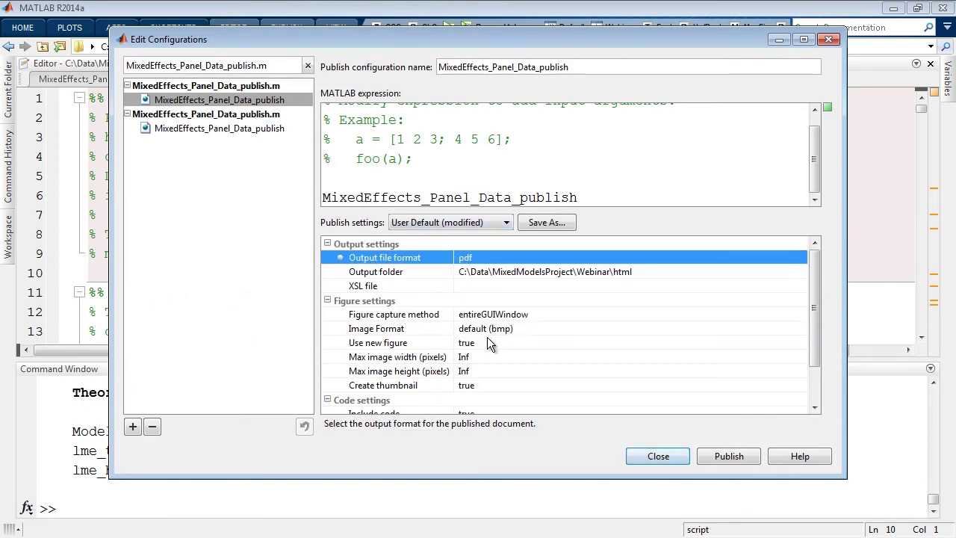
click(729, 457)
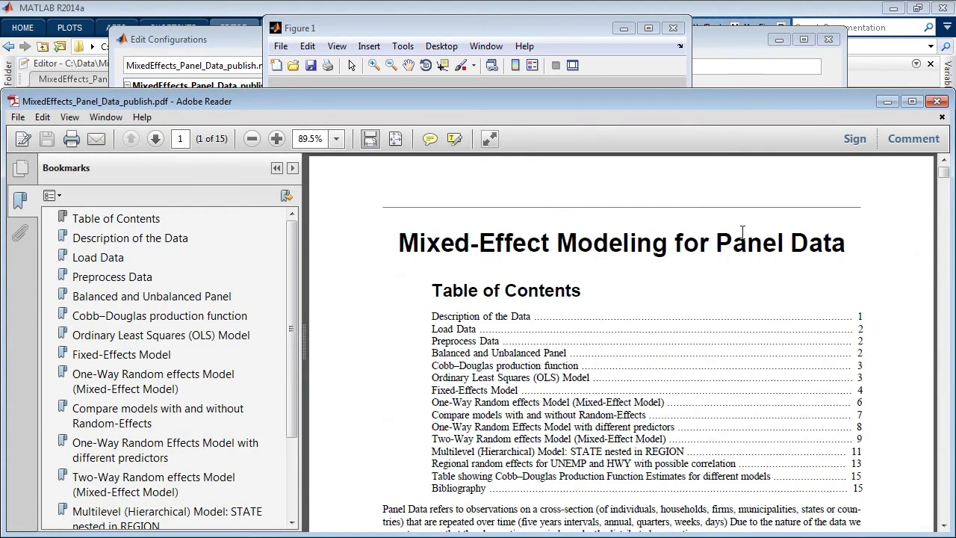
Step: Maximize the published PDF, follow the contents link to the Cobb–Douglas production function, and examine the equations and OLS model output
double_click(775, 95)
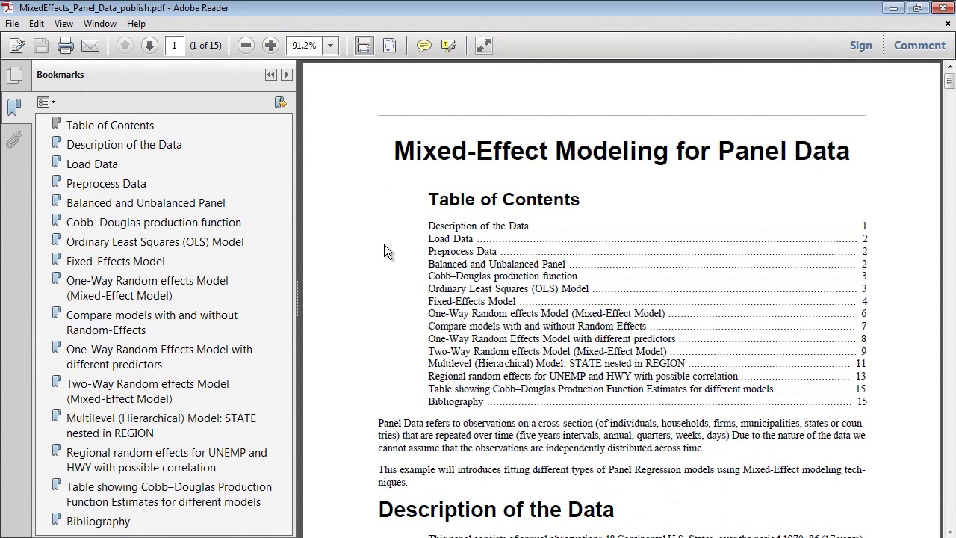
scroll(384, 245, down, 1)
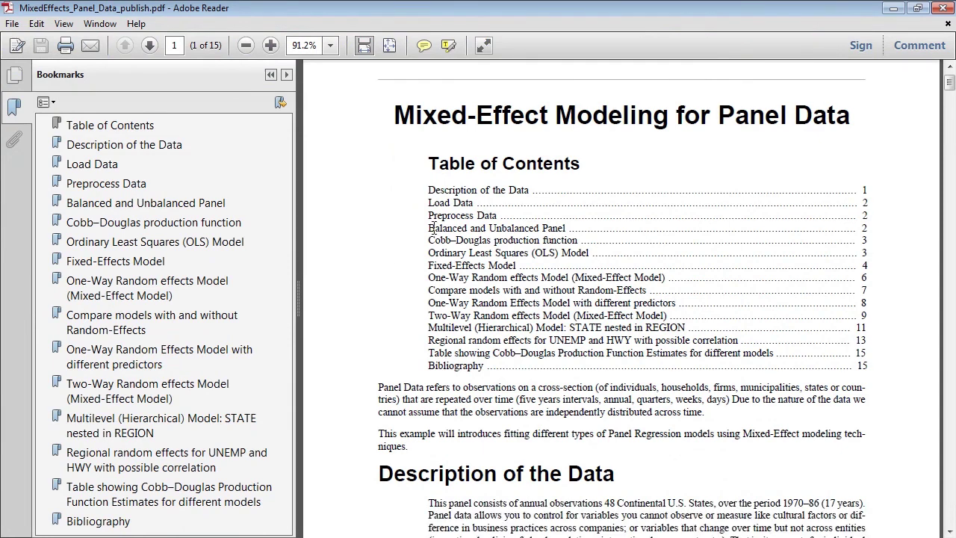
triple_click(498, 242)
click(498, 242)
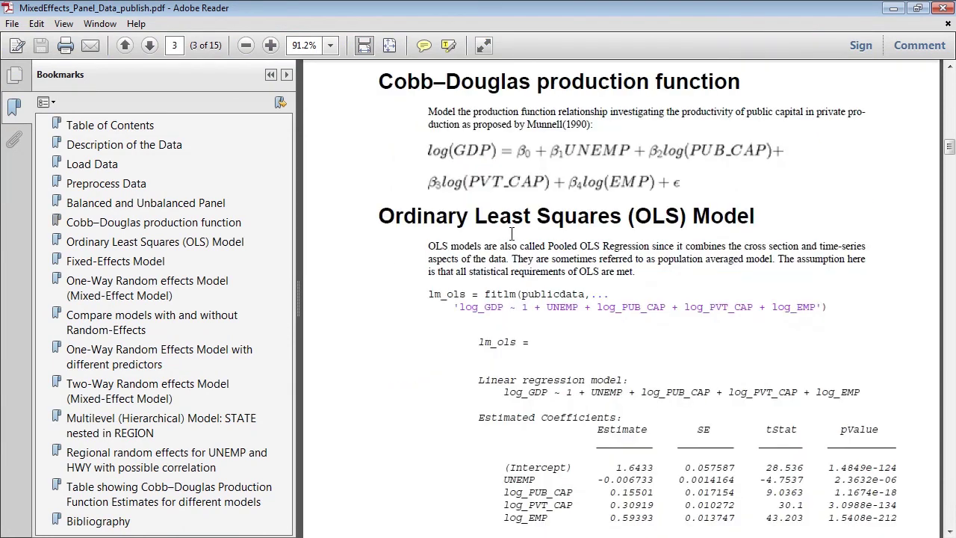
key(ctrl+minus)
scroll(560, 229, down, 5)
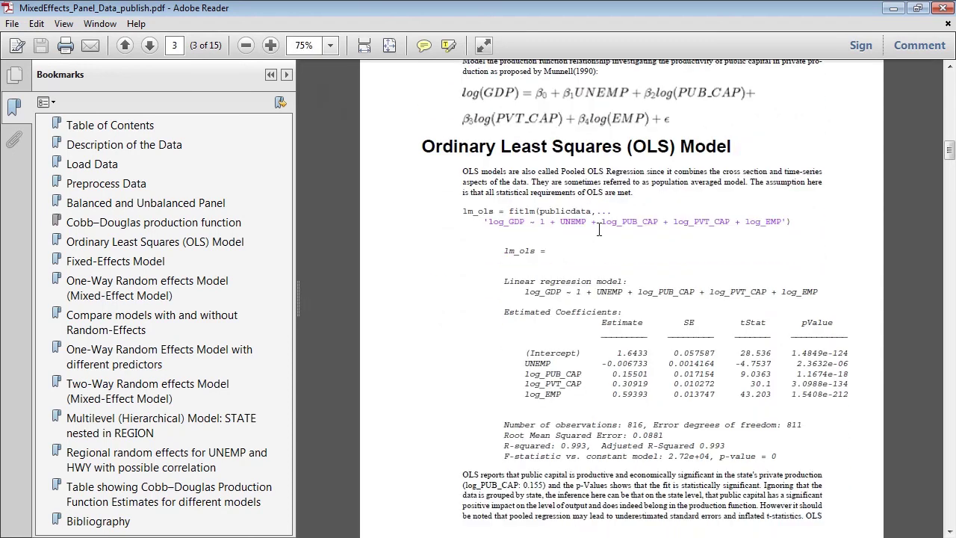
scroll(598, 228, down, 1)
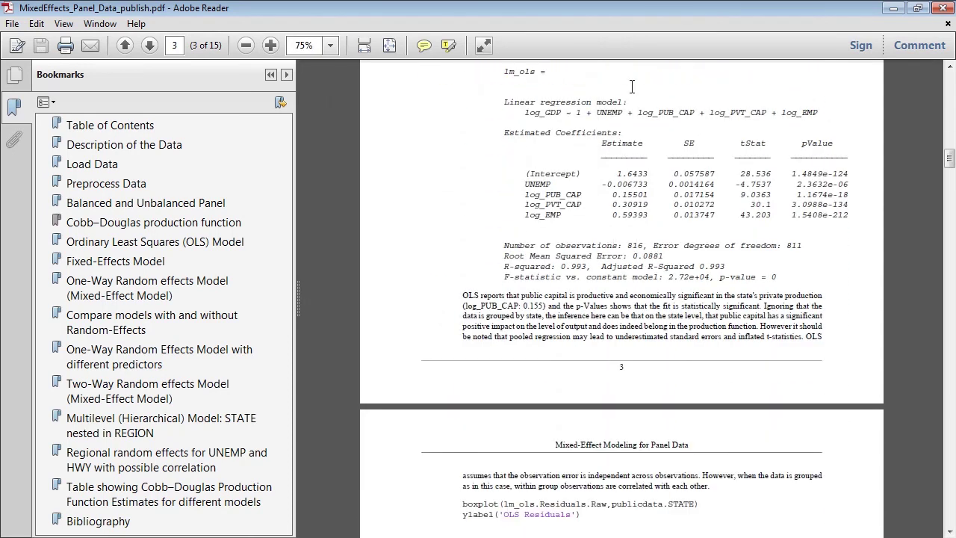
Step: Look through the remaining pages of the PDF report up to the table of Cobb–Douglas estimates for different models
scroll(434, 212, down, 18)
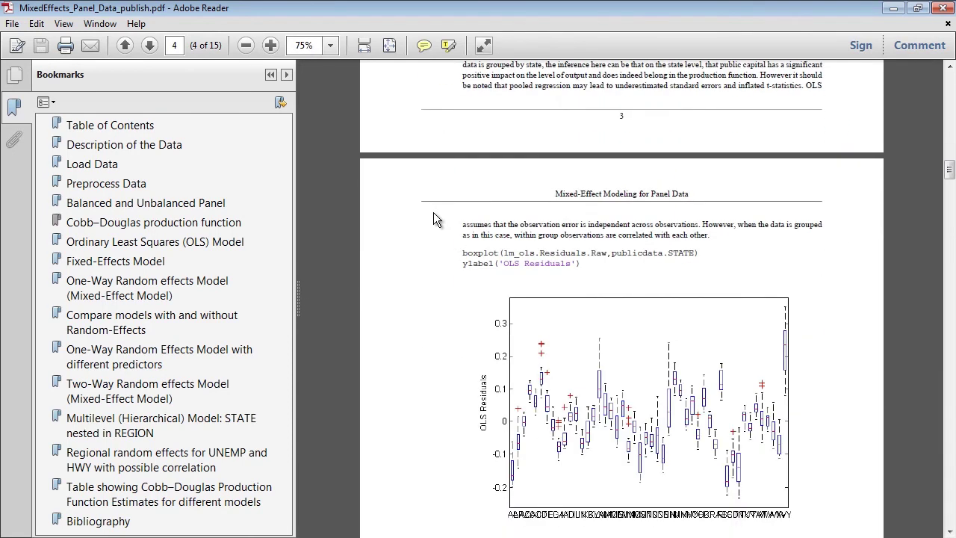
scroll(489, 222, down, 20)
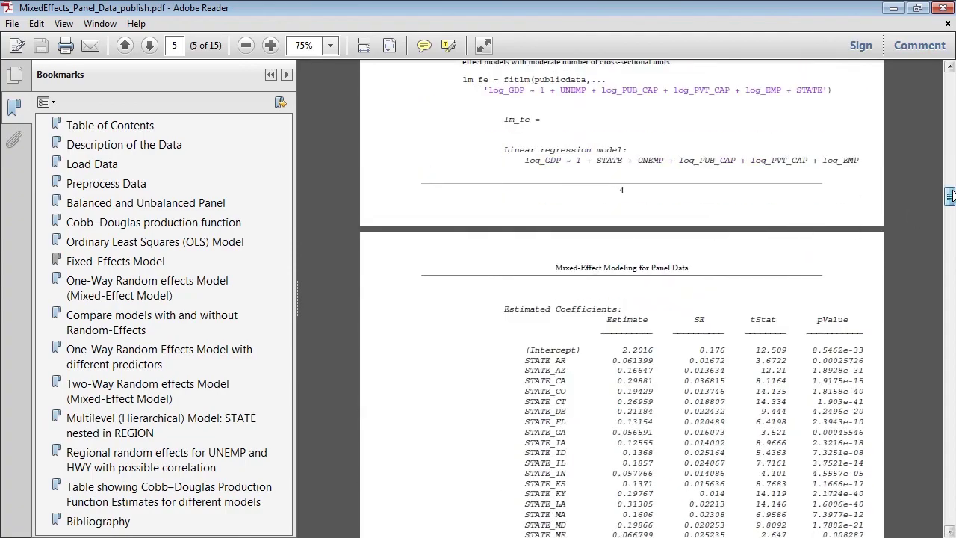
scroll(621, 298, down, 20)
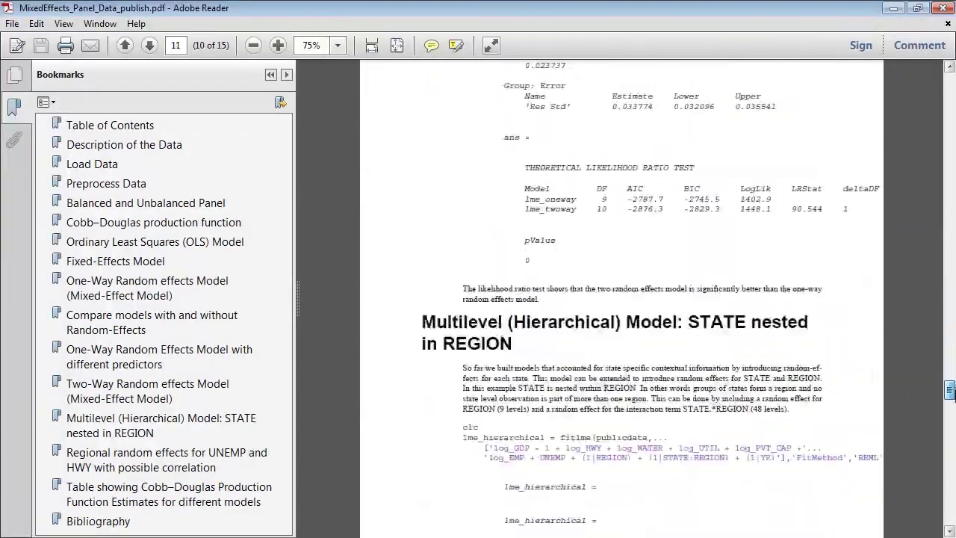
scroll(621, 298, down, 20)
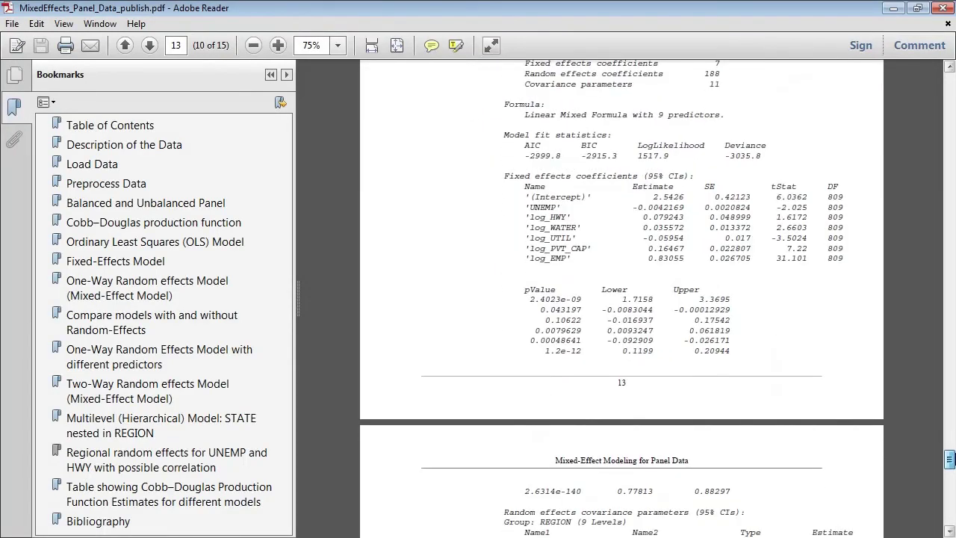
scroll(597, 246, down, 8)
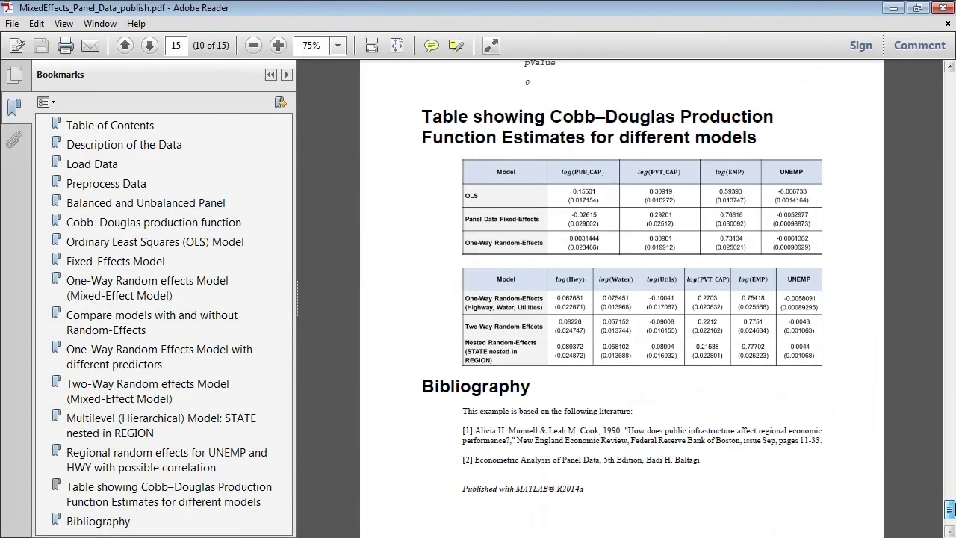
scroll(598, 247, up, 2)
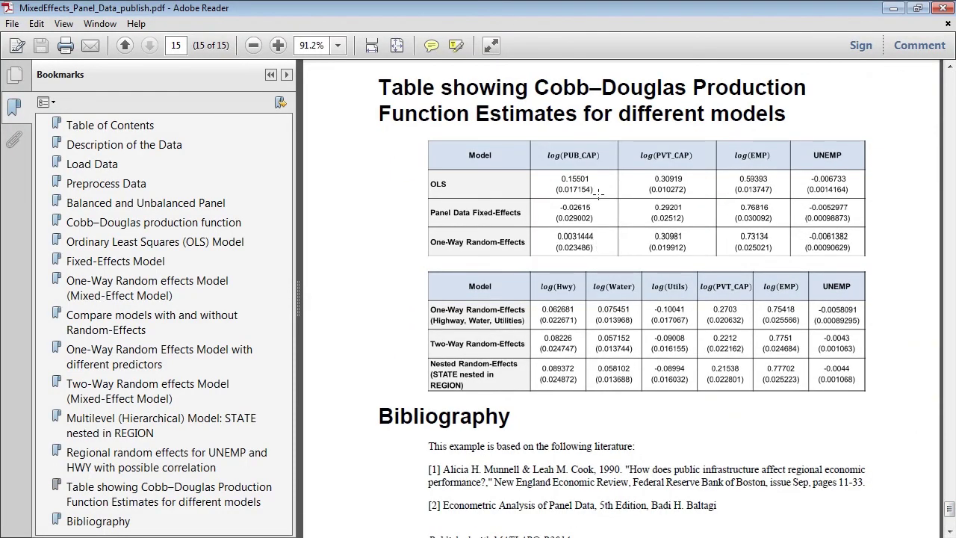